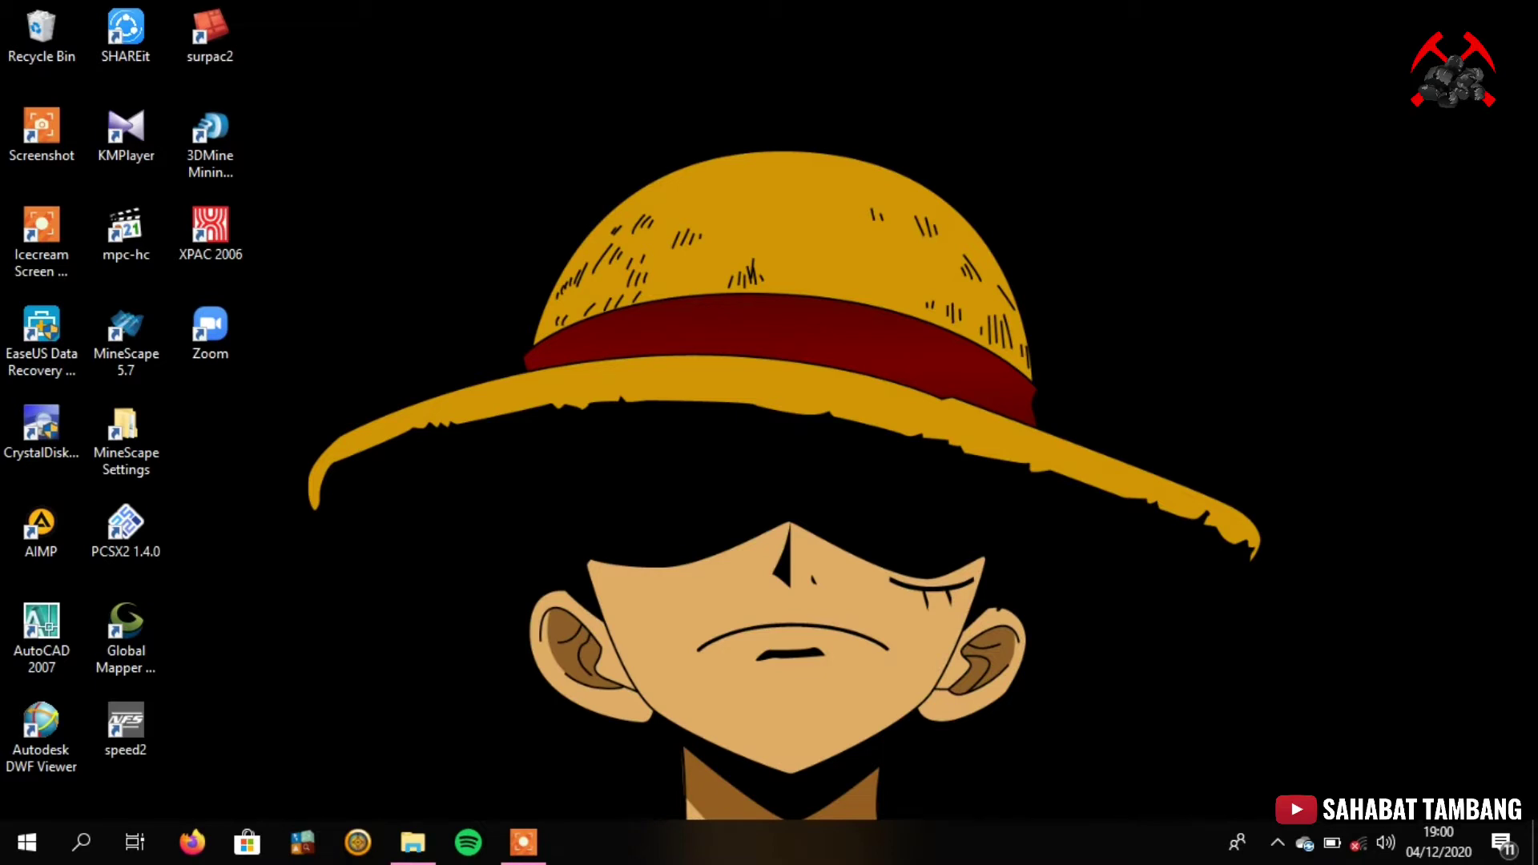
Open the collar, litologi, survey and topo files from the Batubara Data folder to review their contents
left_click(413, 842)
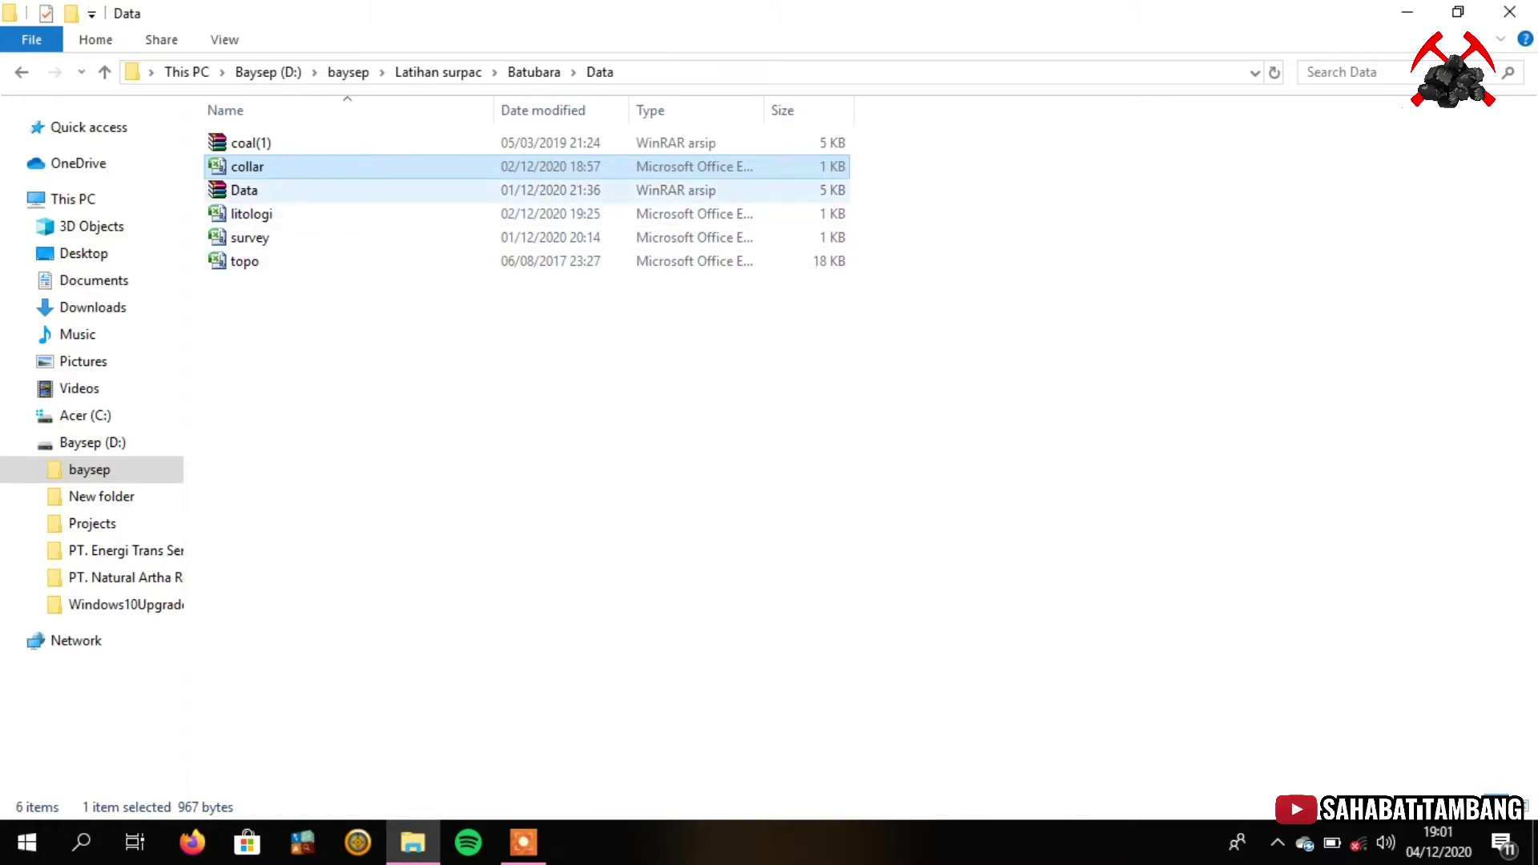
double_click(258, 166)
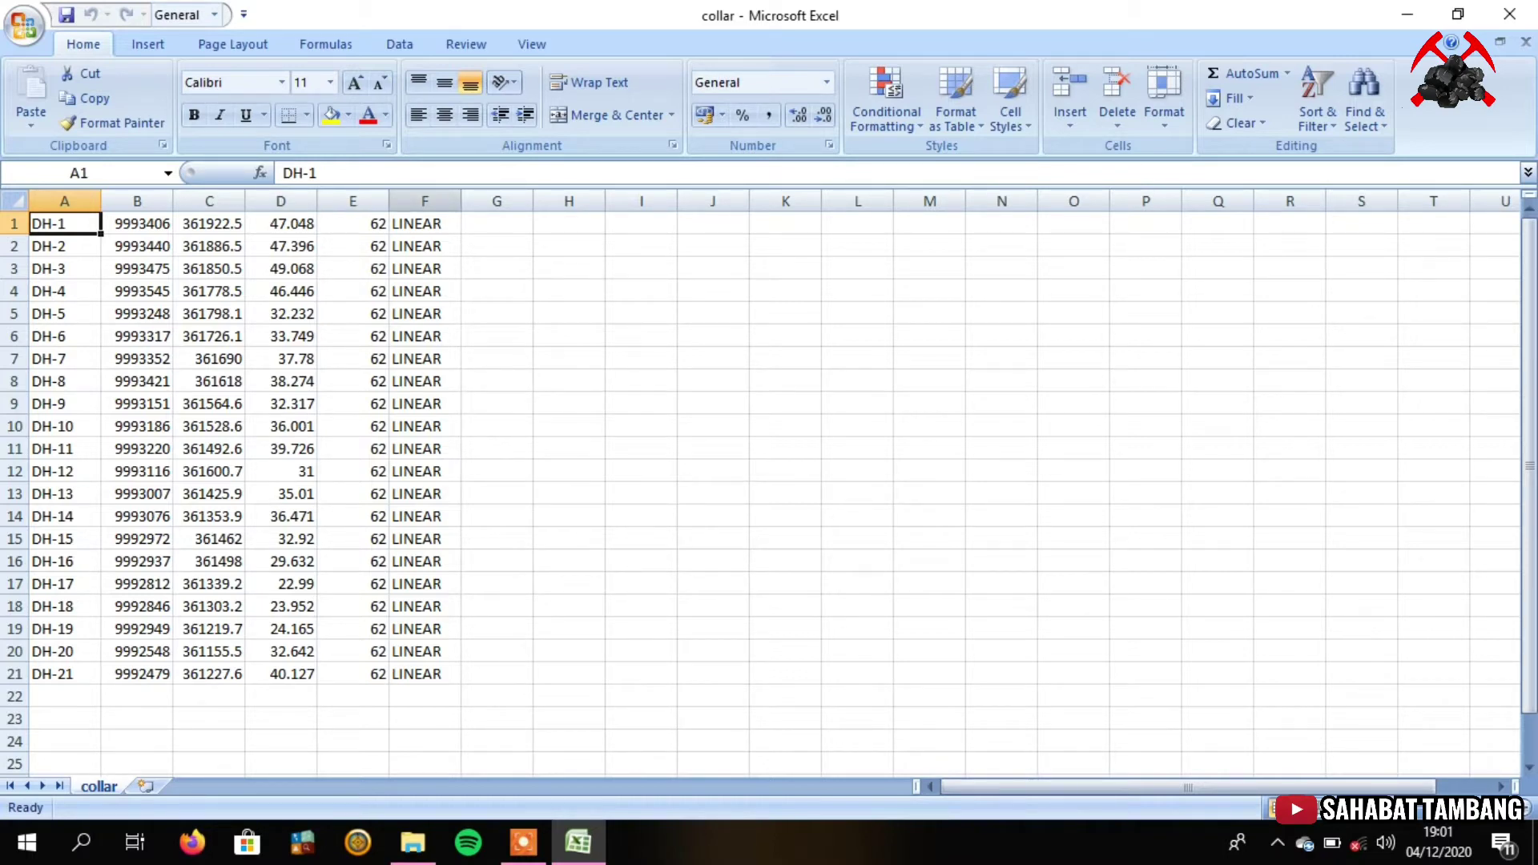
left_click(1509, 13)
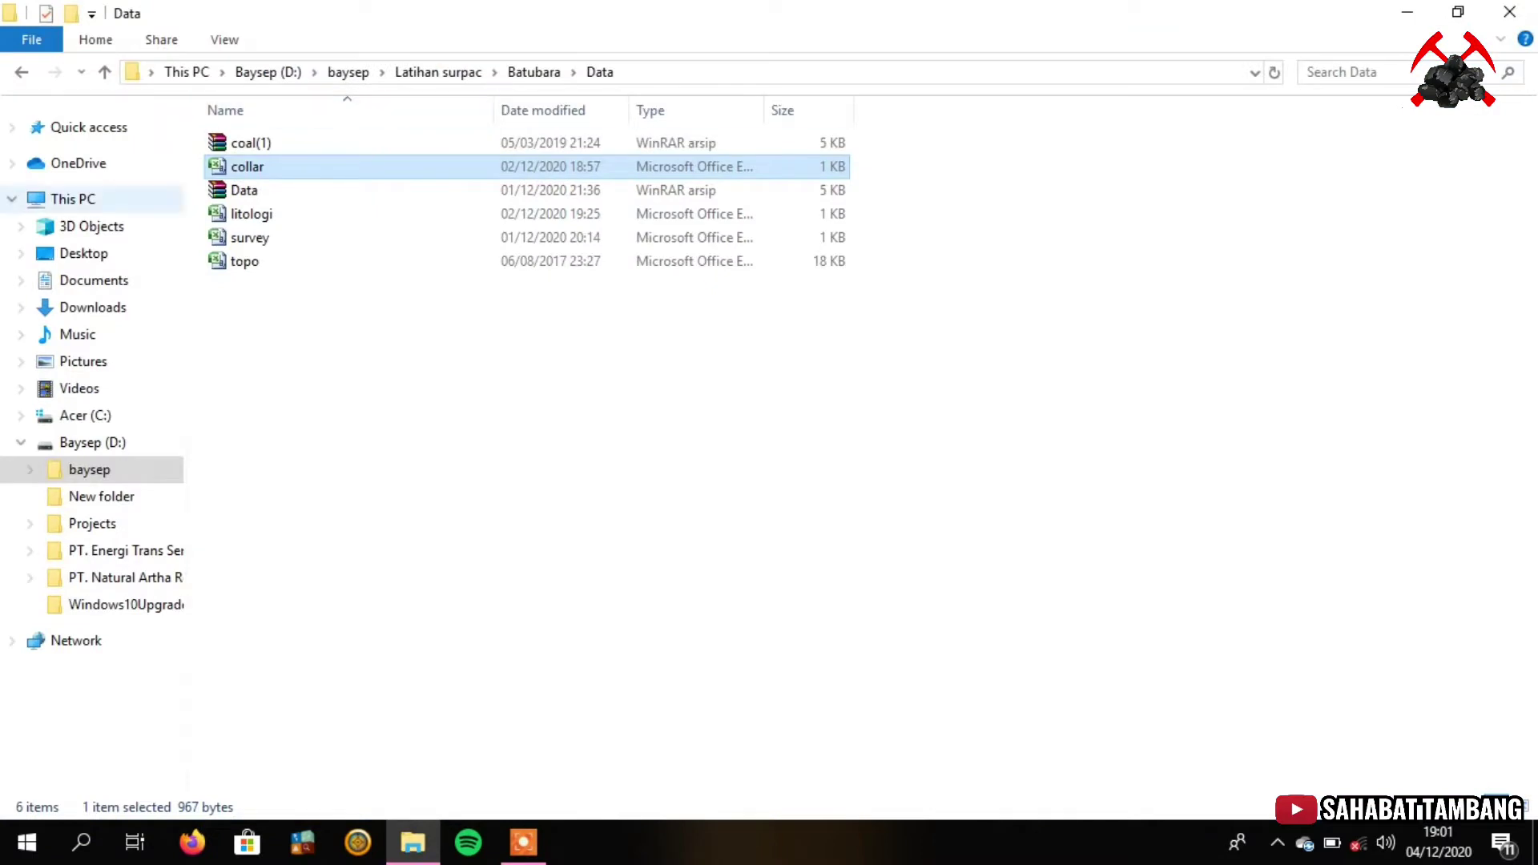
double_click(251, 213)
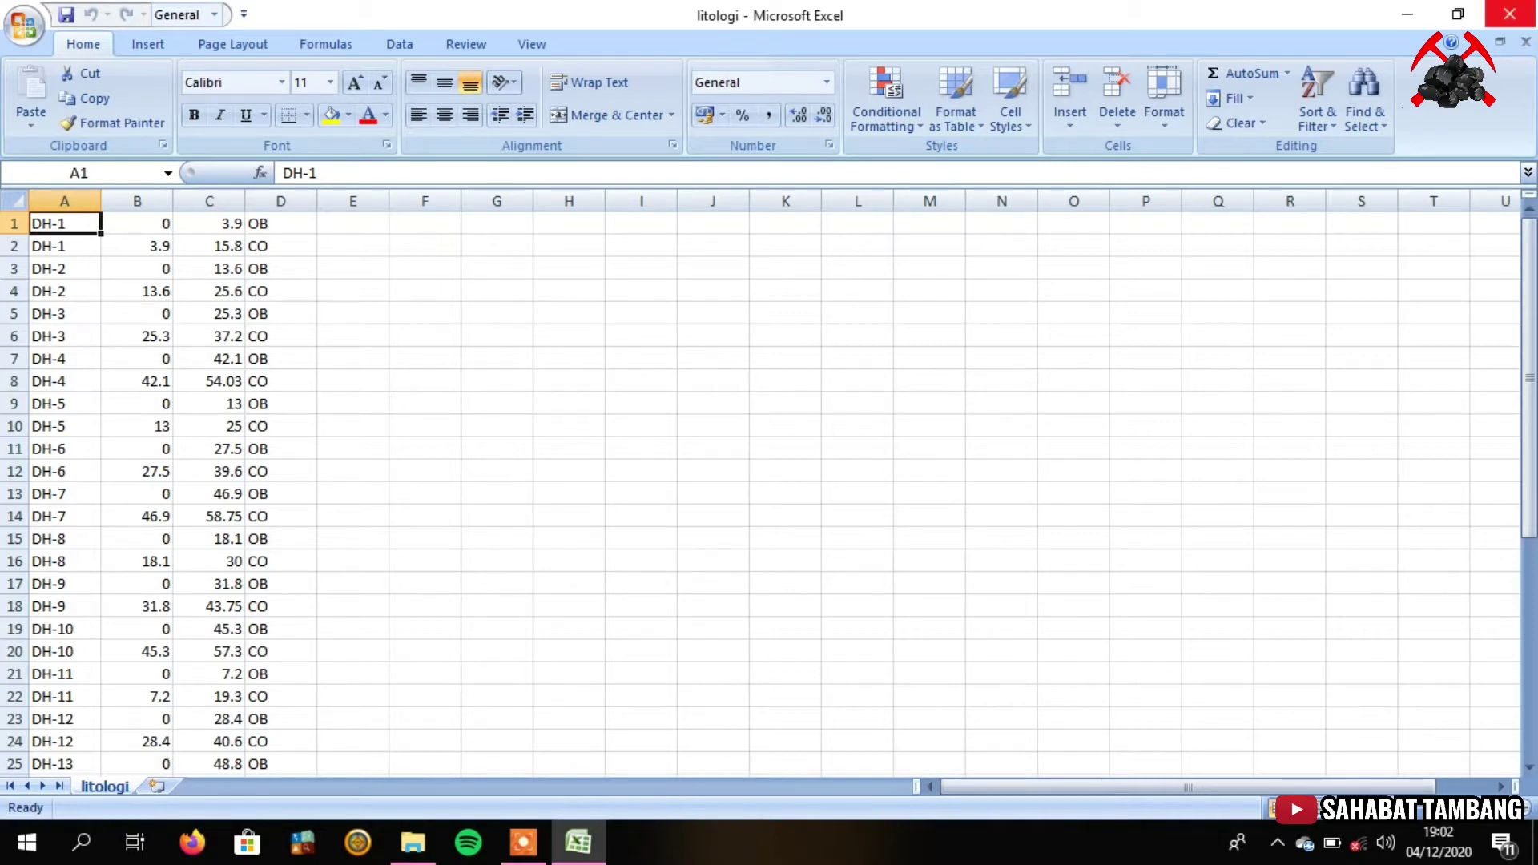
left_click(1509, 14)
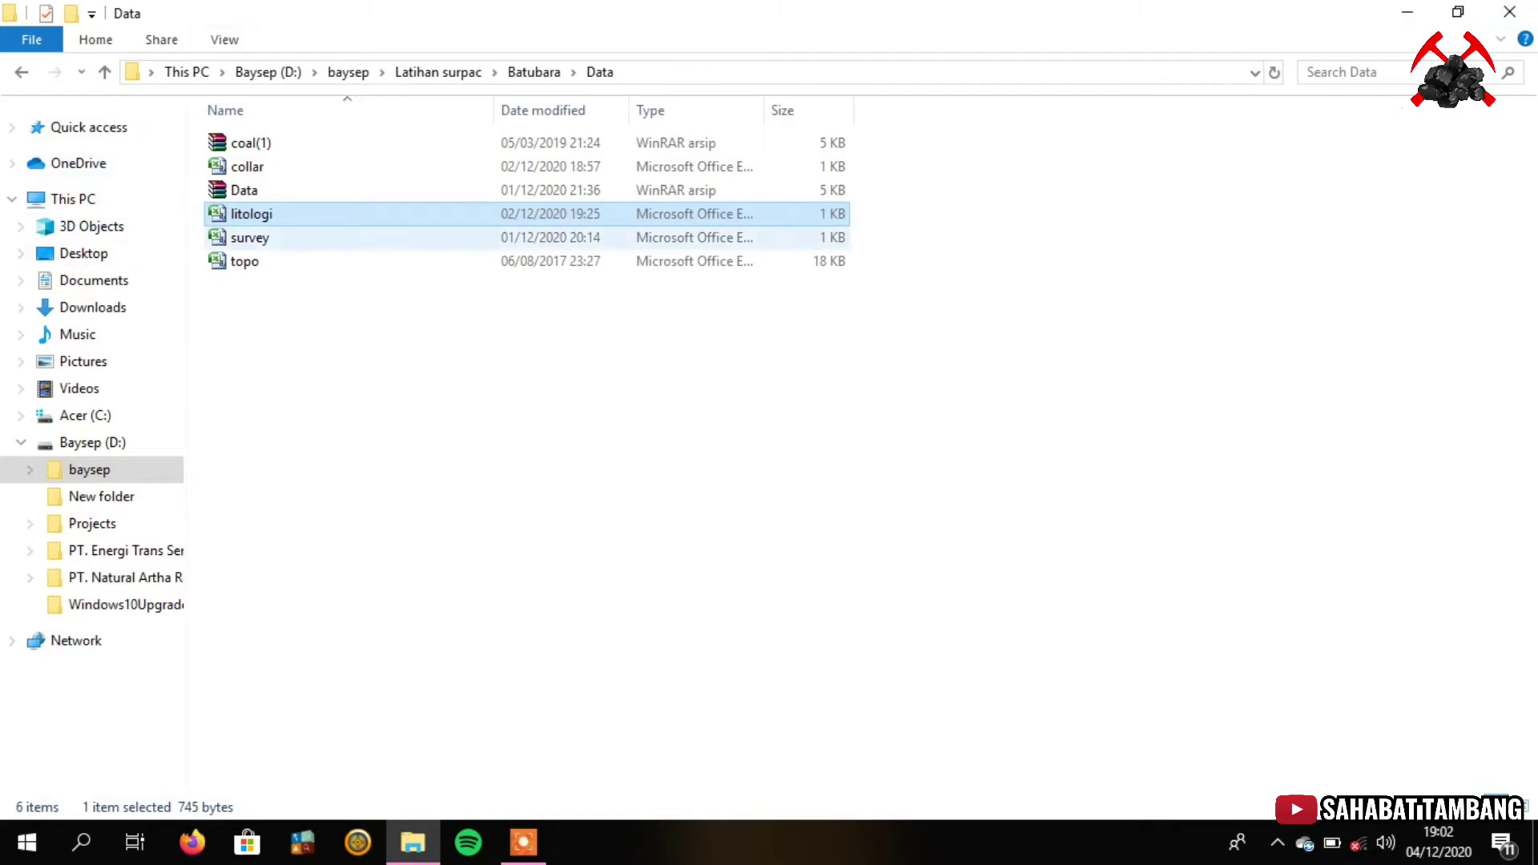
double_click(248, 238)
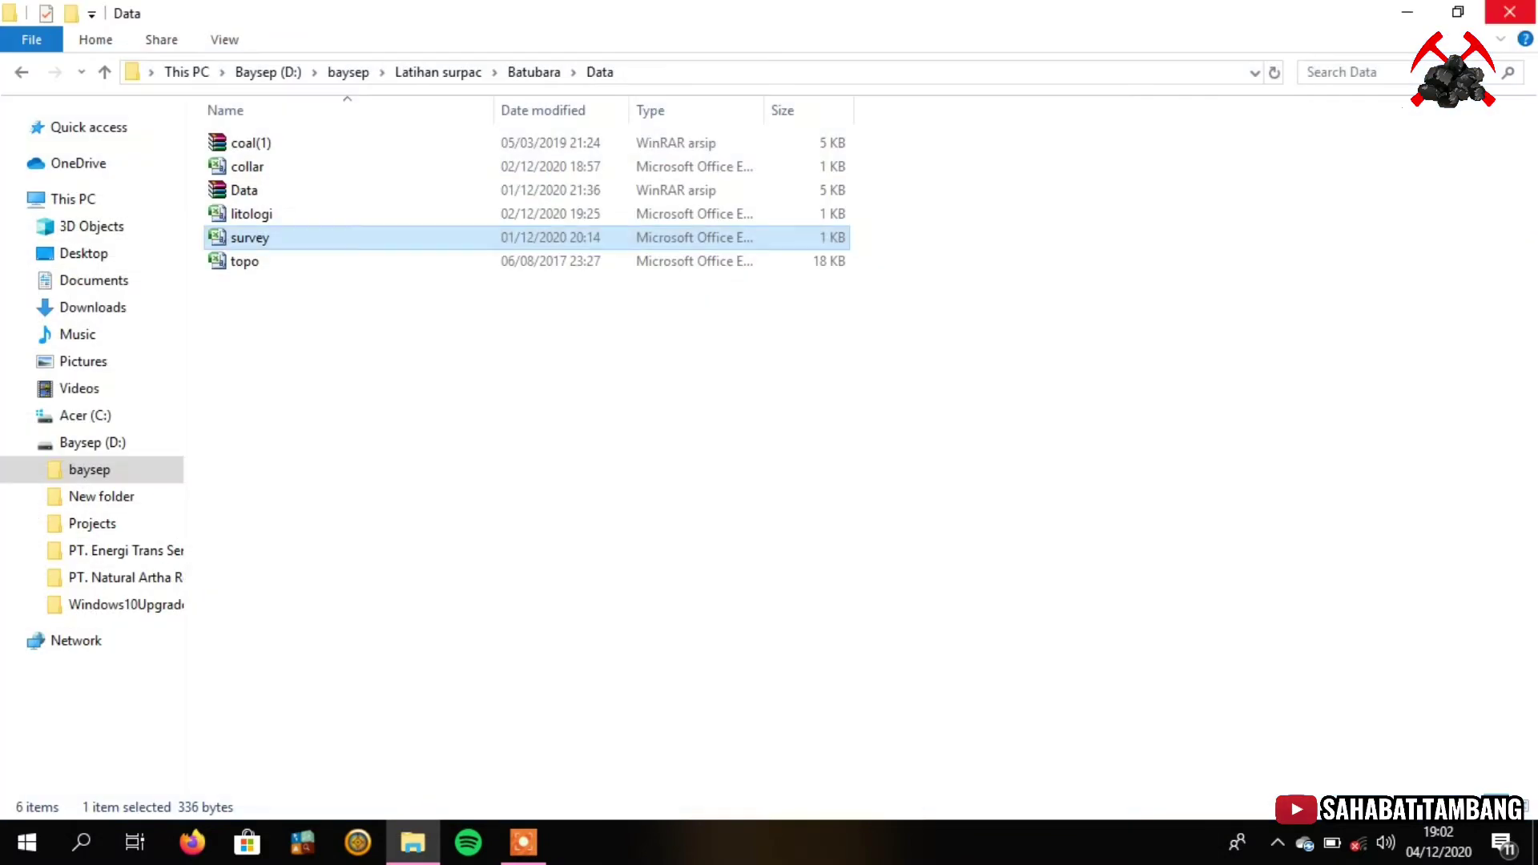
left_click(336, 261)
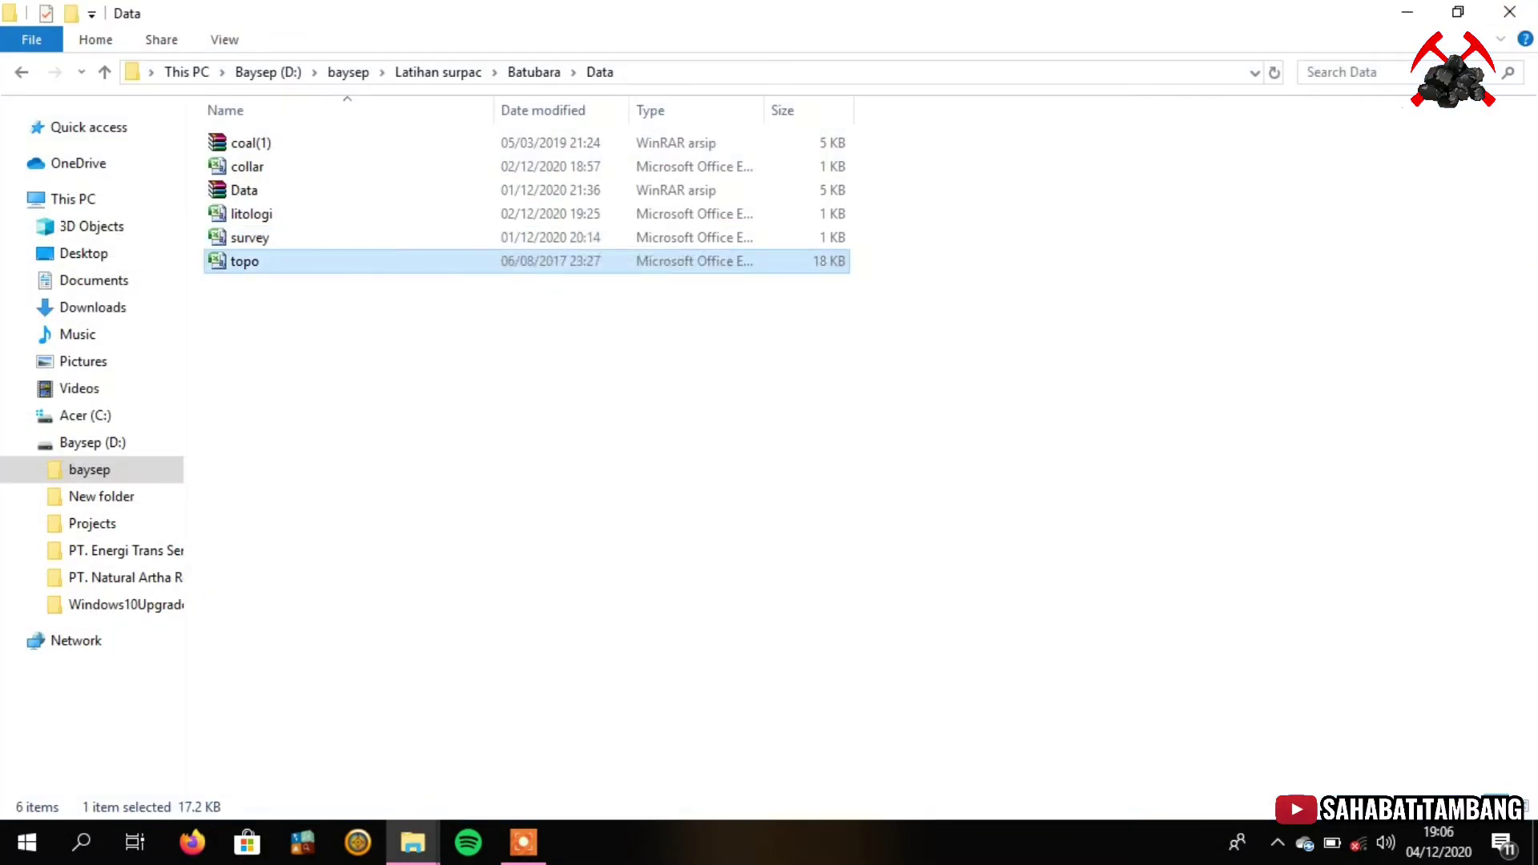
double_click(351, 266)
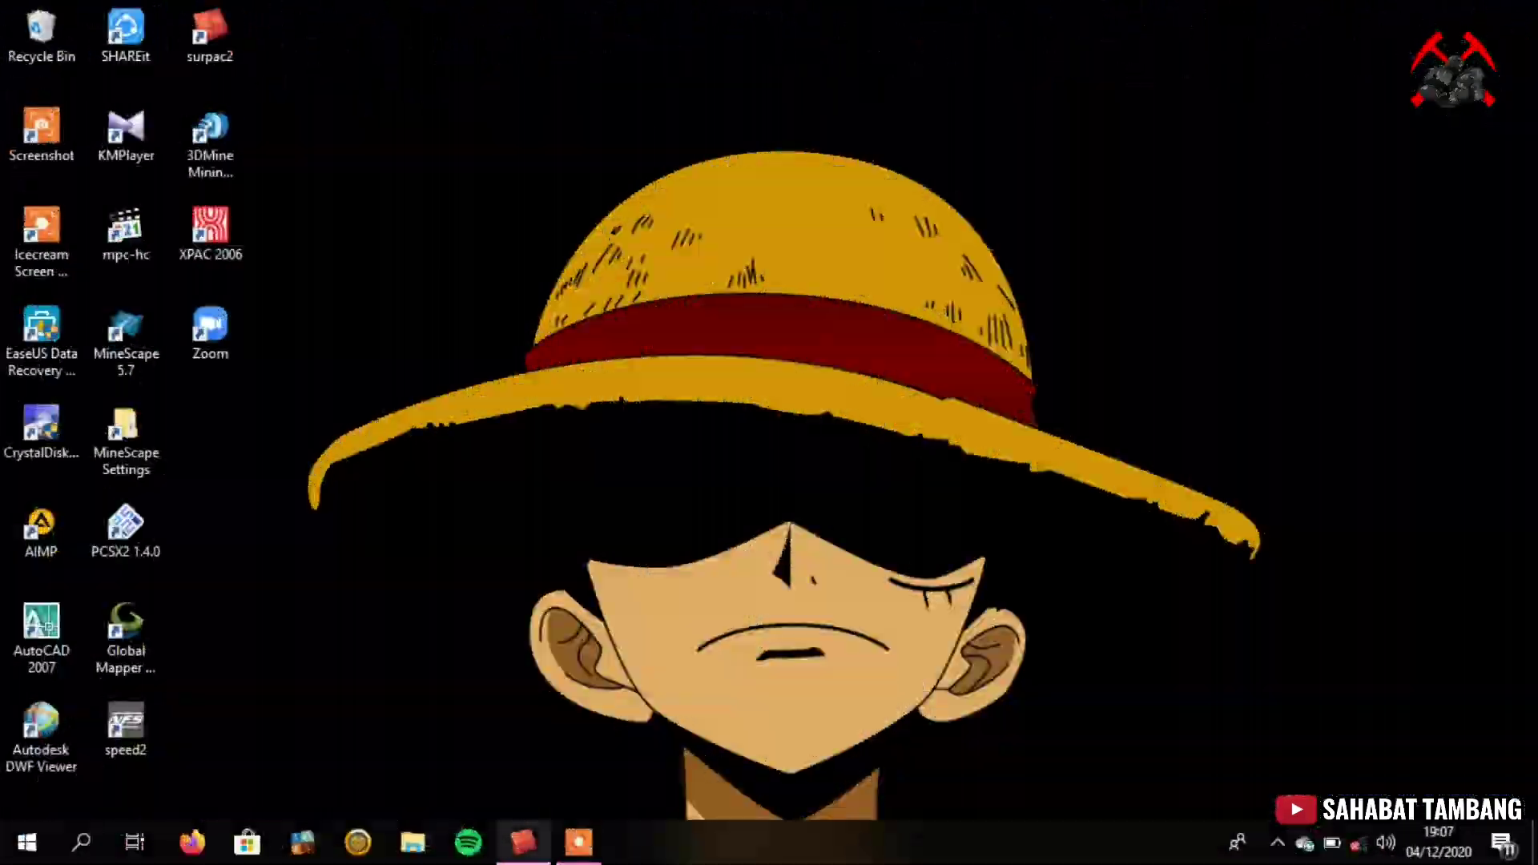
Switch to Surpac and load the bayu profile
left_click(522, 842)
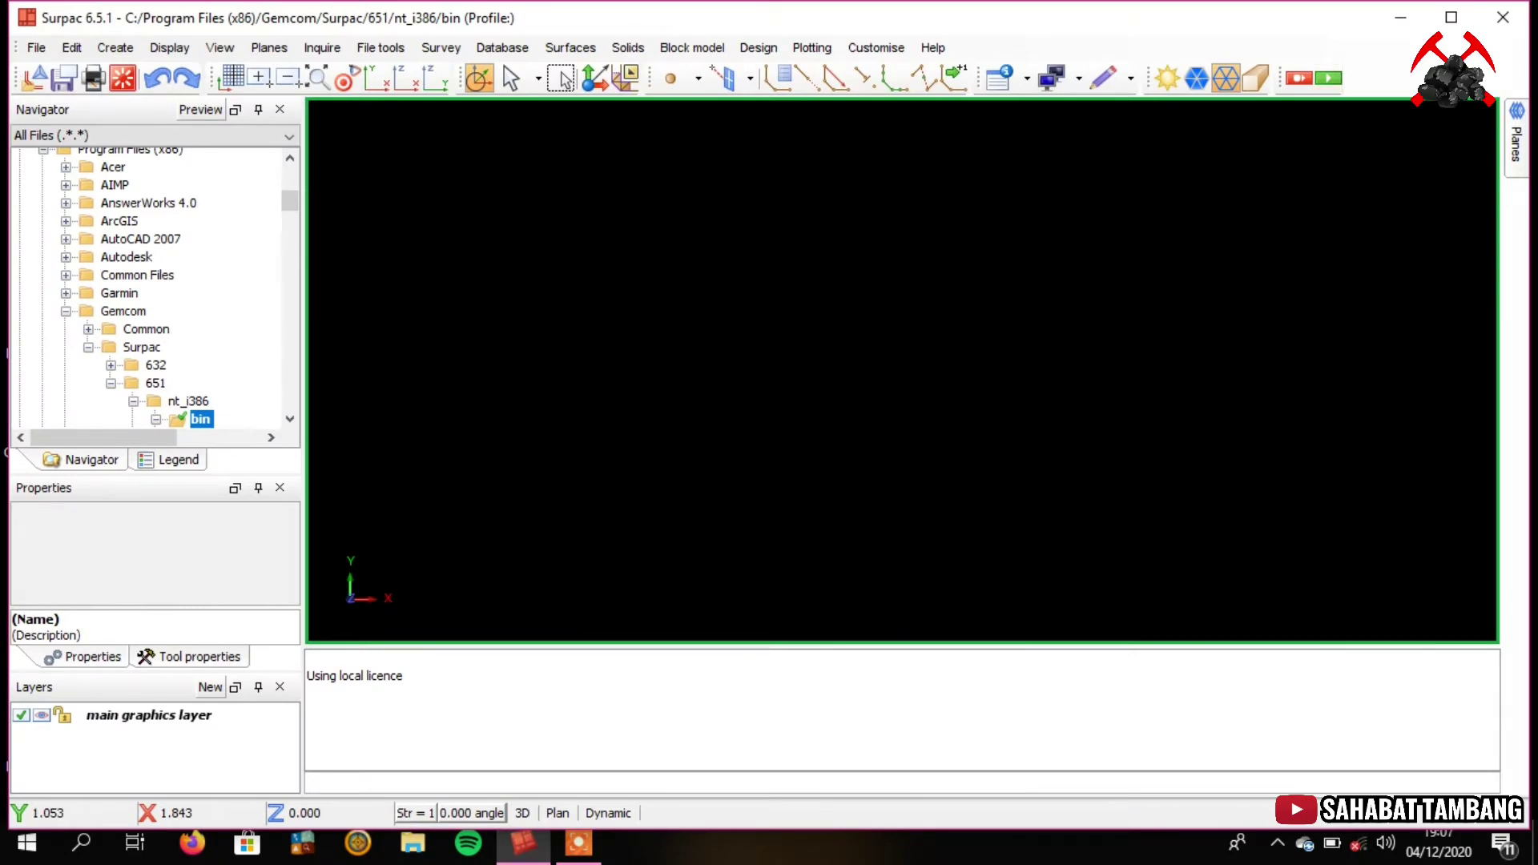
right_click(1392, 51)
mouse_move(1446, 138)
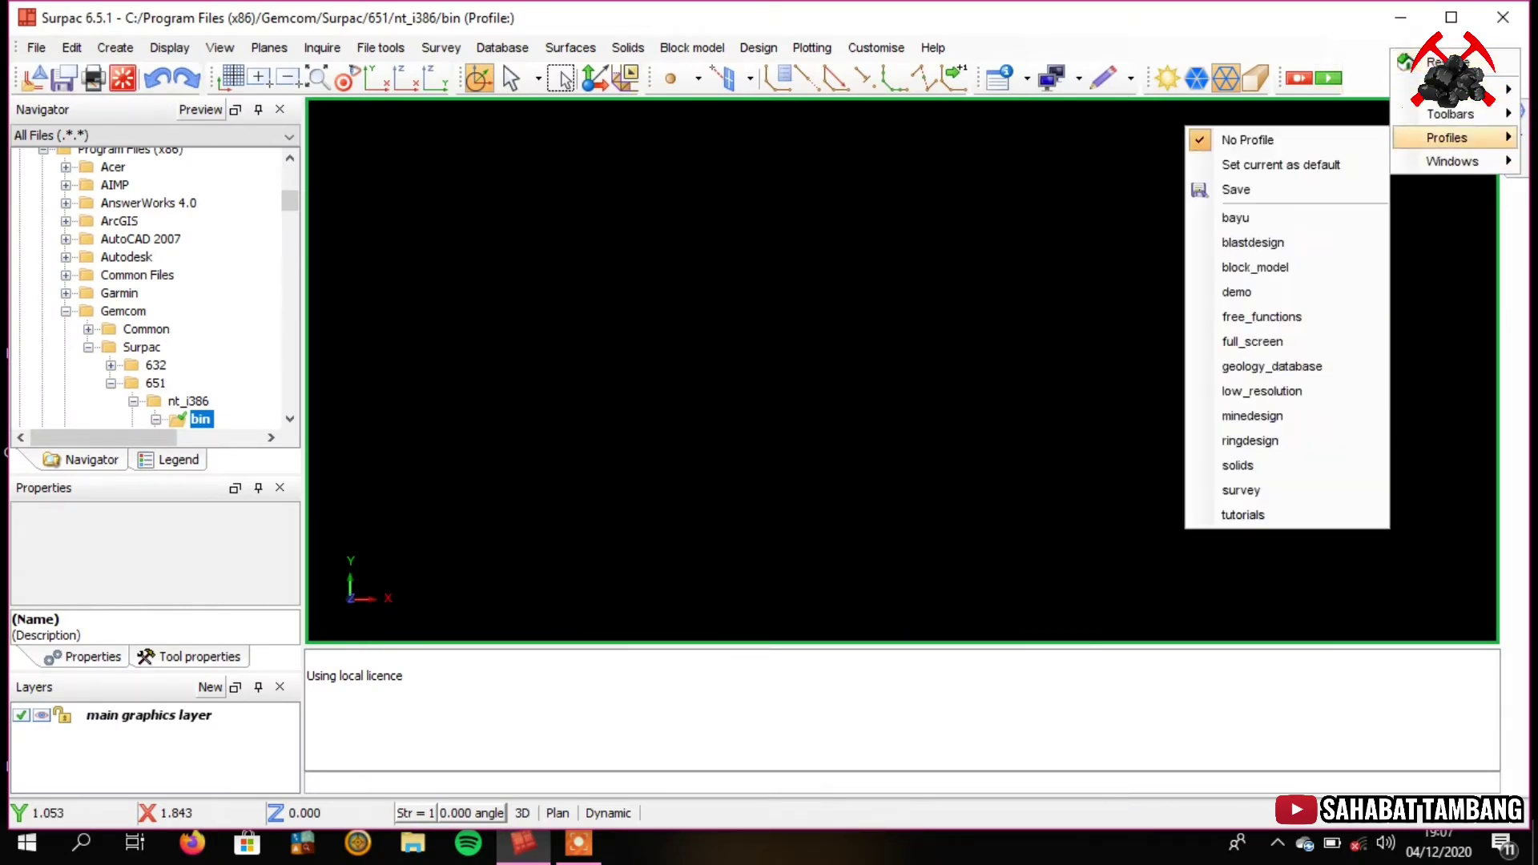
left_click(1250, 217)
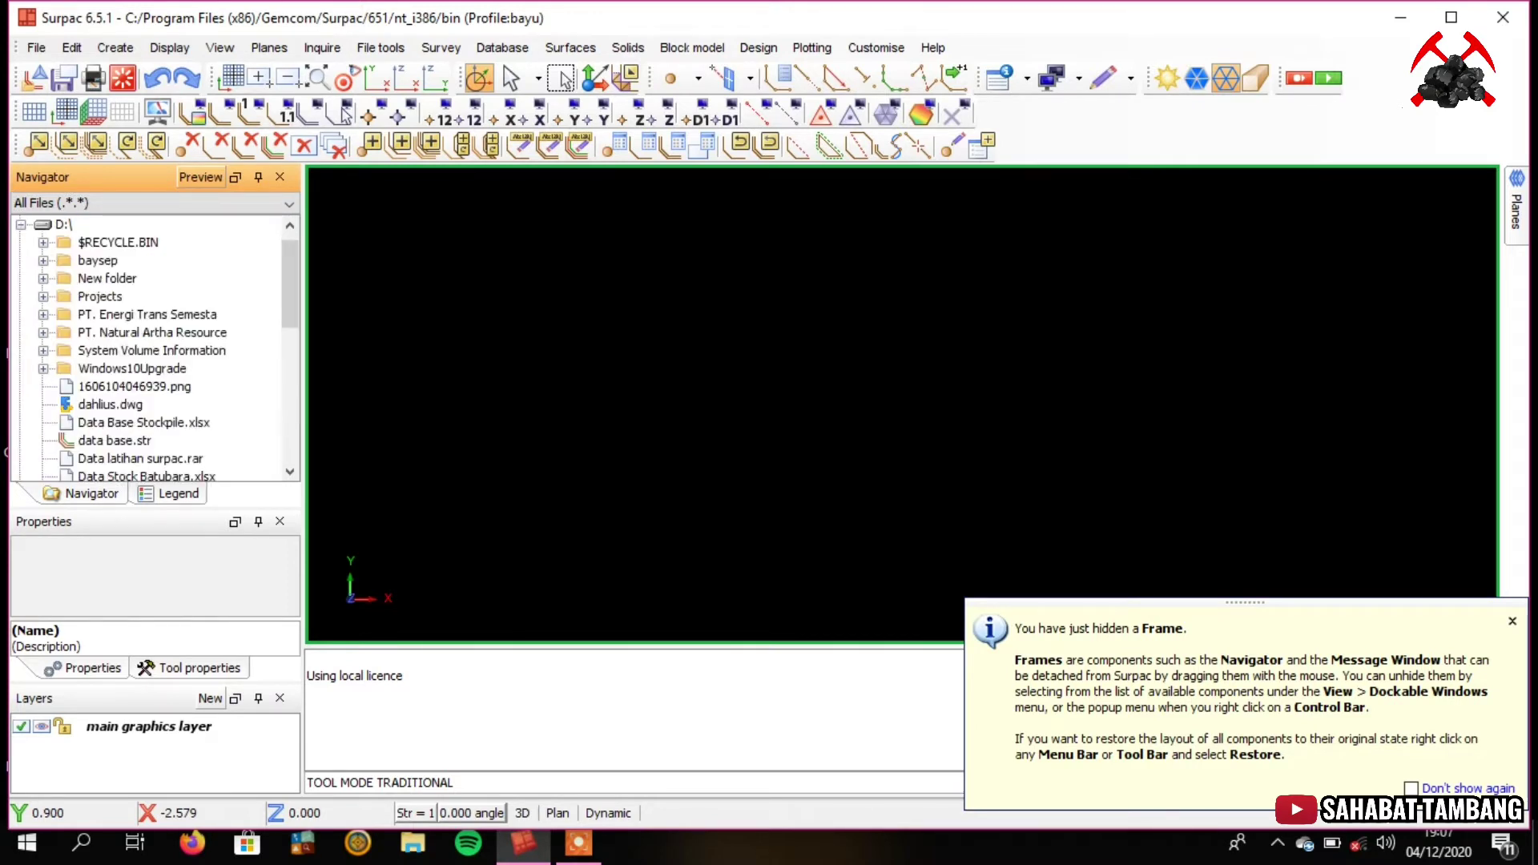
Set the Database folder under baysep, Latihan surpac, Batubara as the work directory
left_click(43, 260)
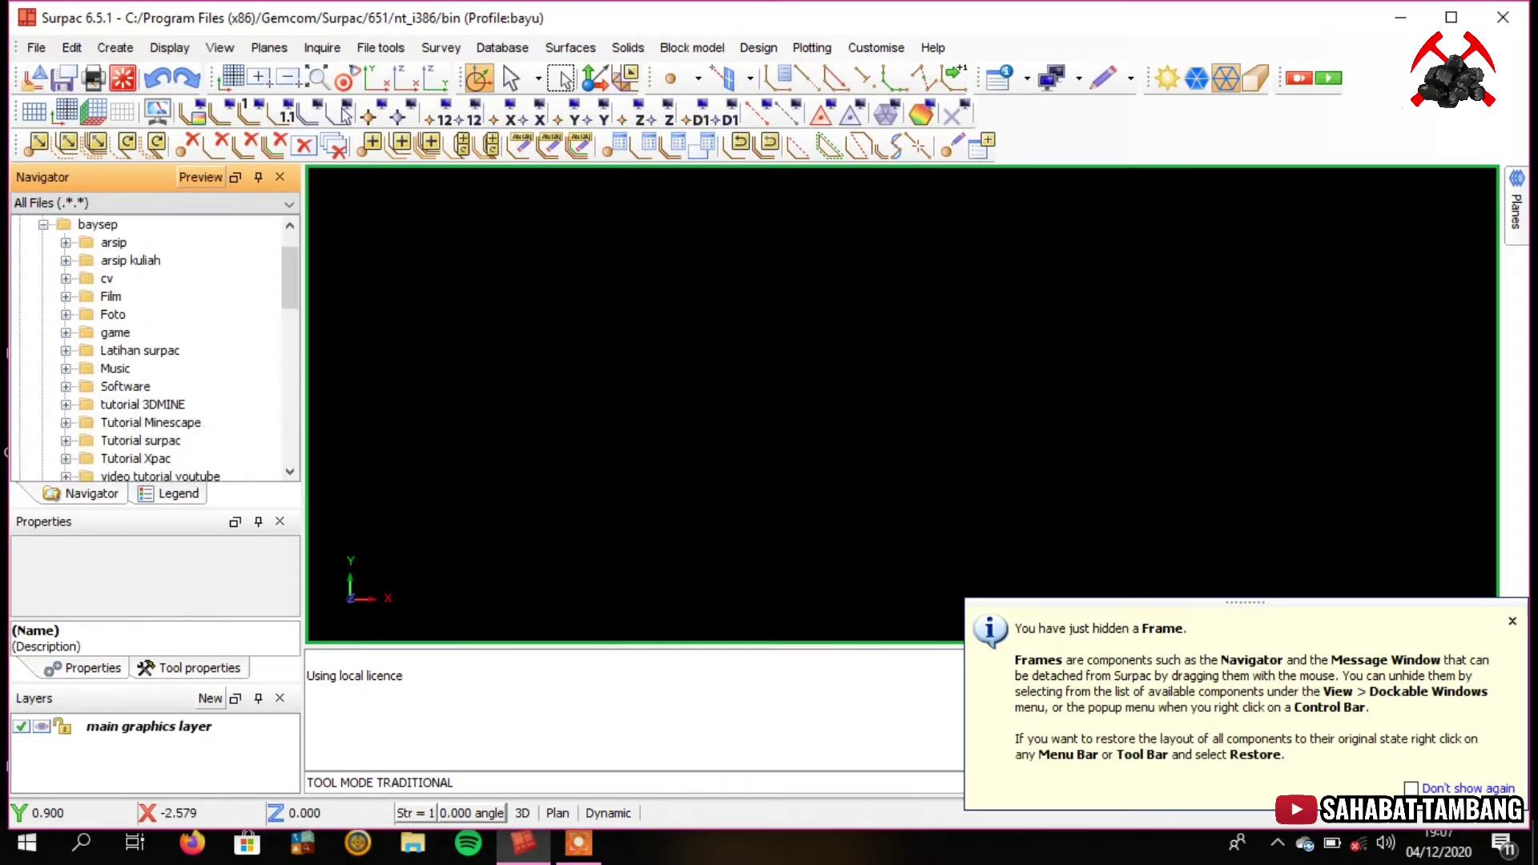
left_click(66, 351)
left_click(89, 368)
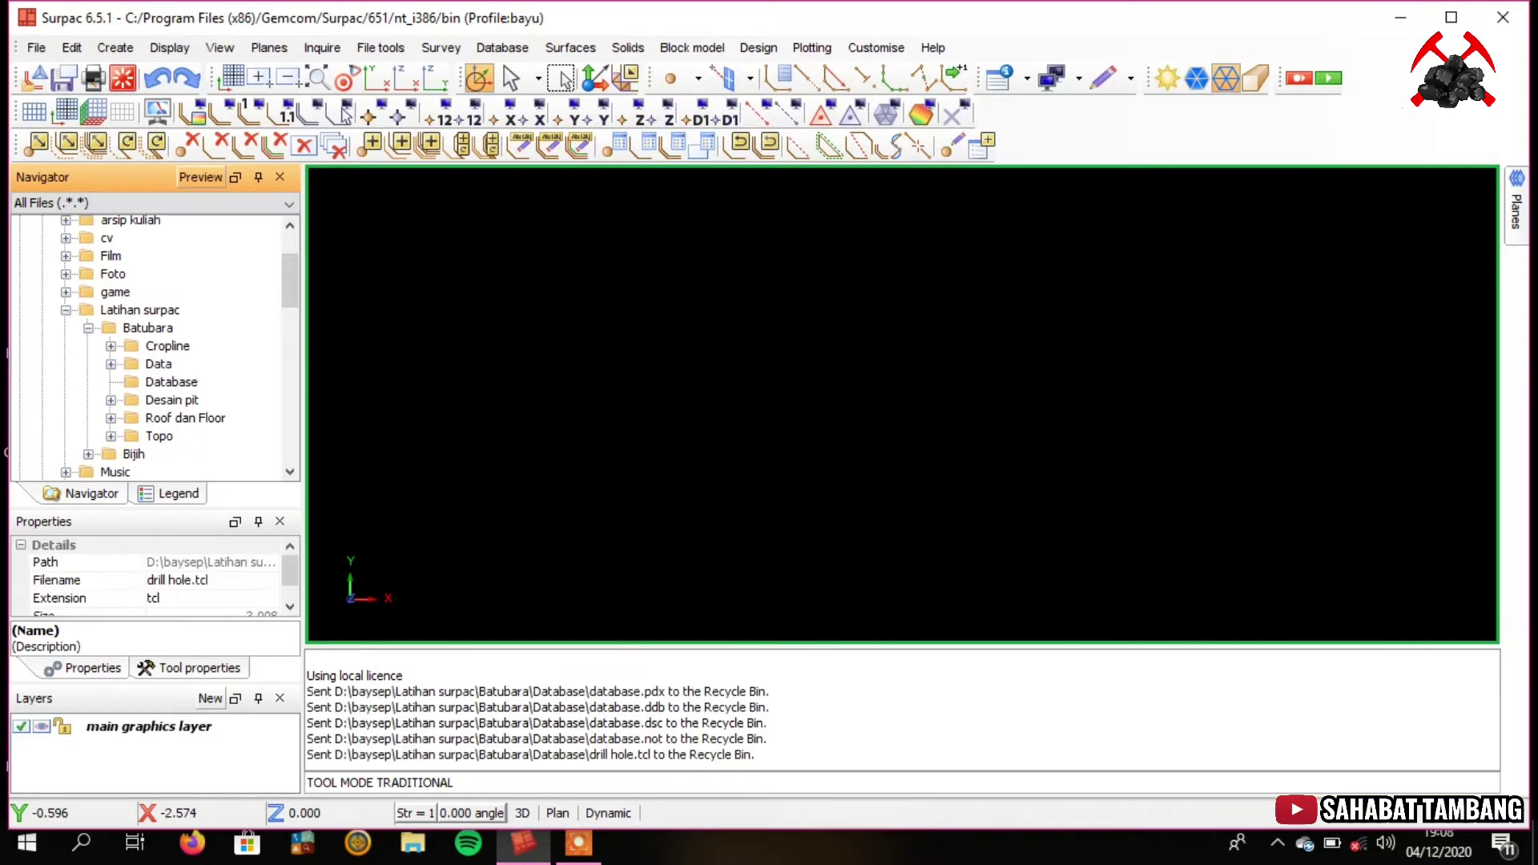
left_click(140, 382)
right_click(141, 383)
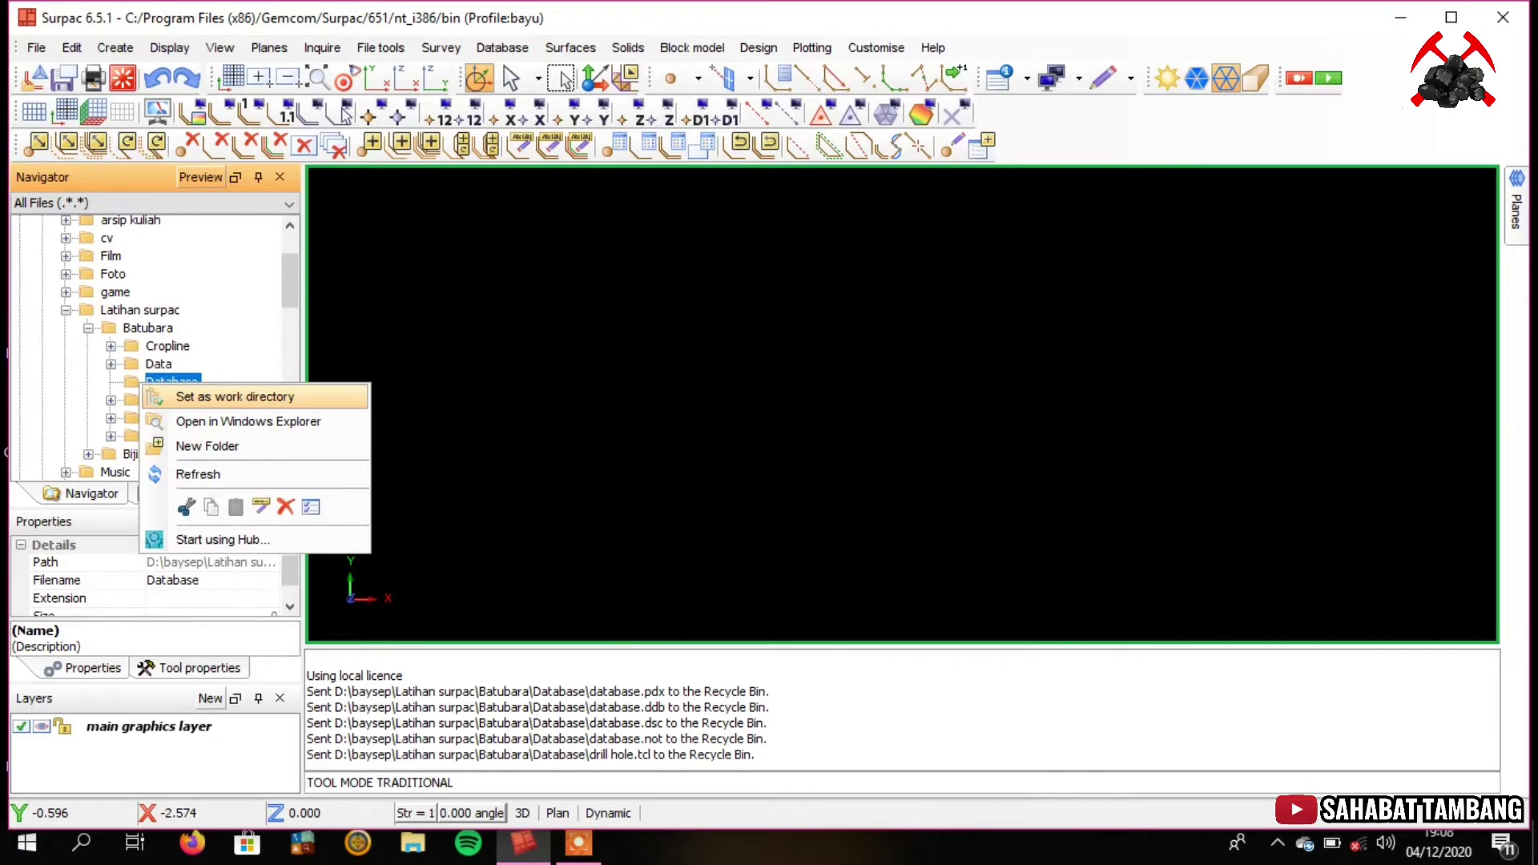
left_click(232, 396)
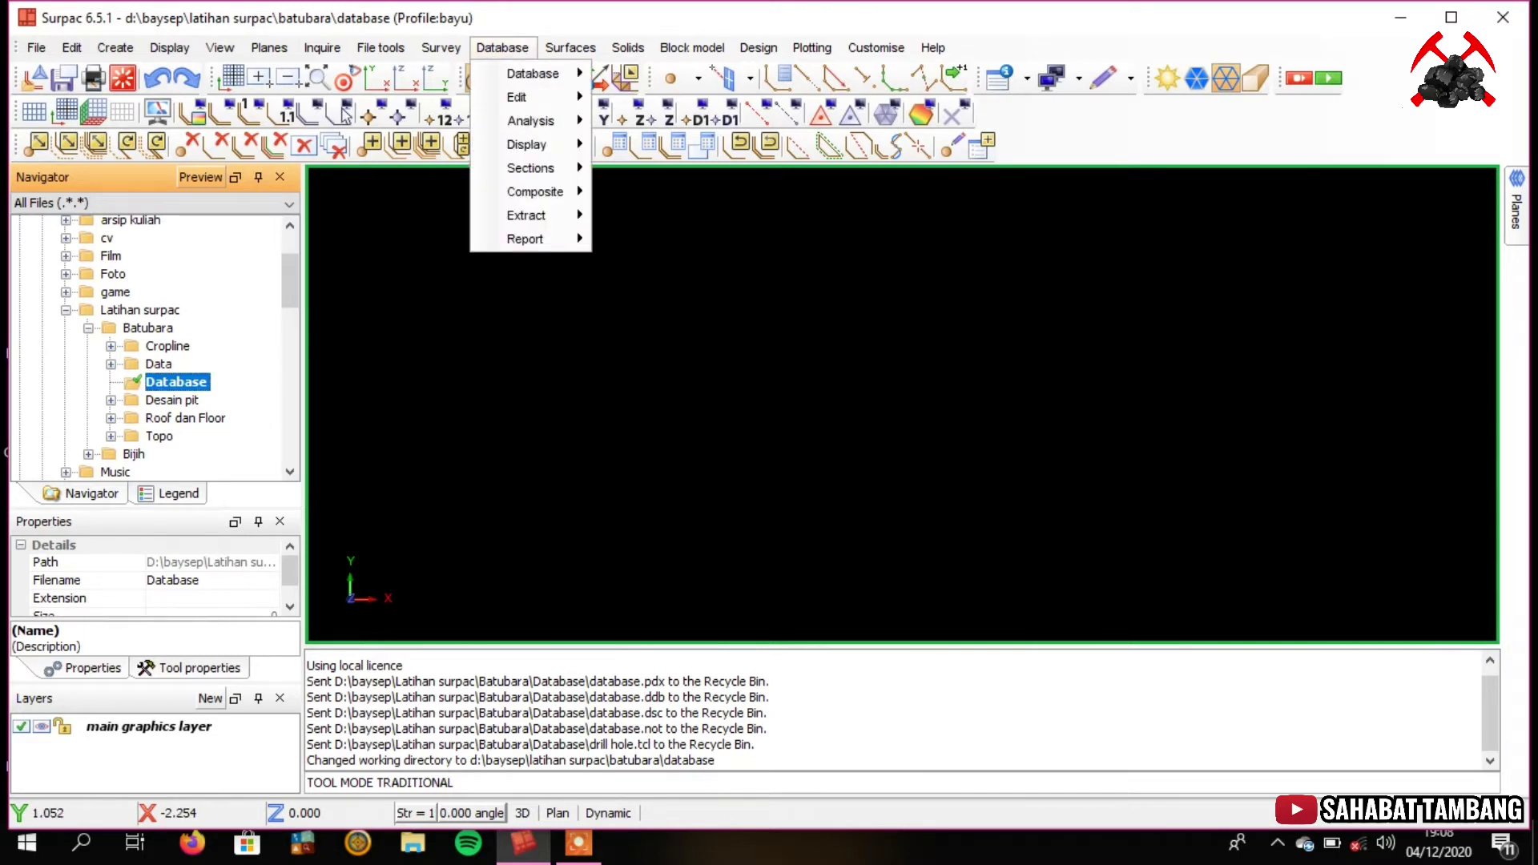
Start a new geological database named database_latihan and confirm its creation
mouse_move(532, 73)
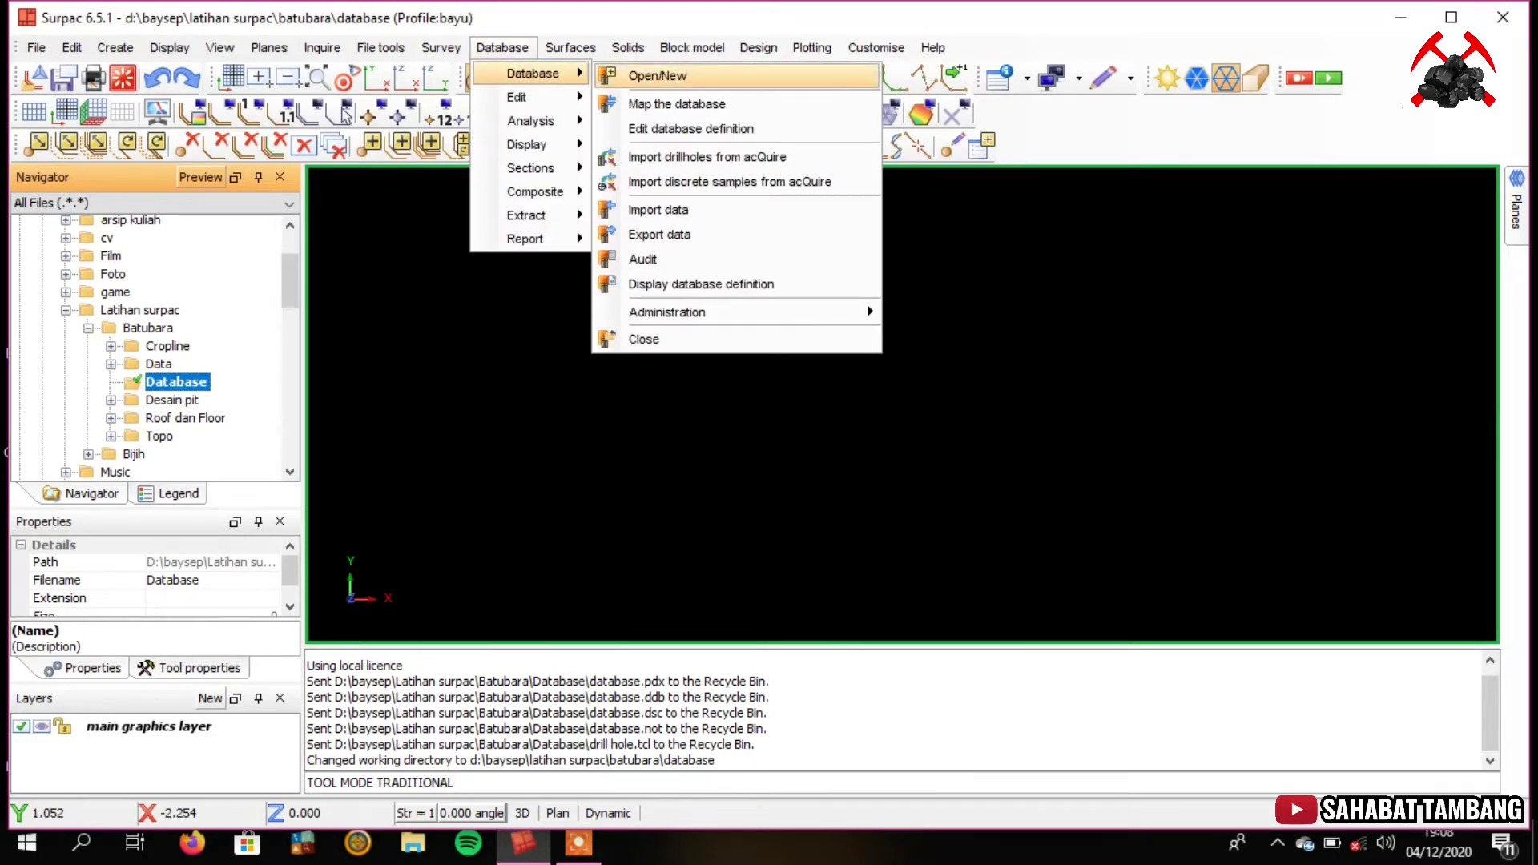
left_click(657, 75)
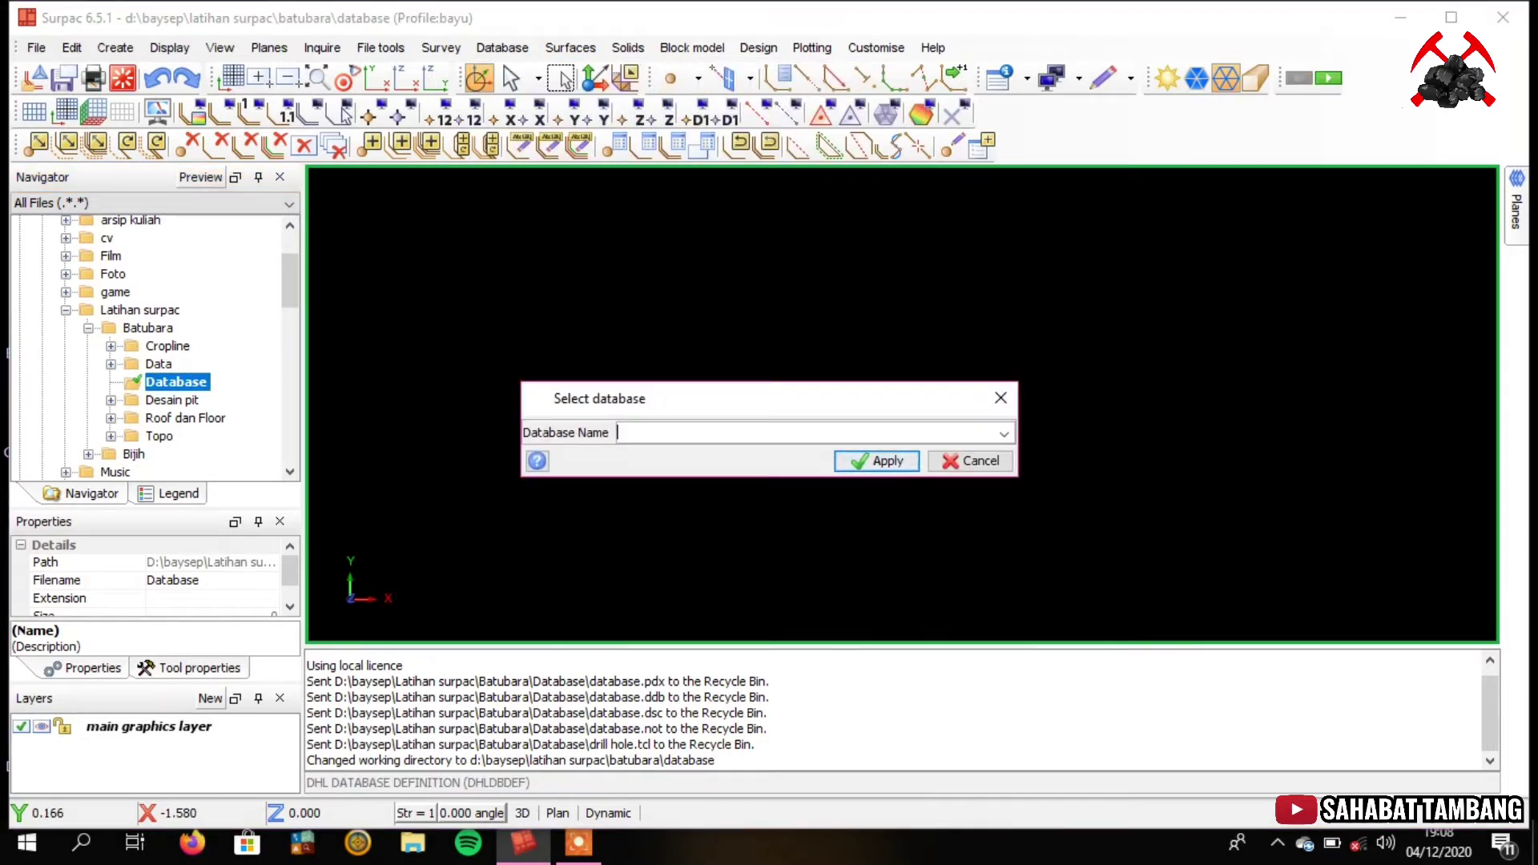
type("database_latihan")
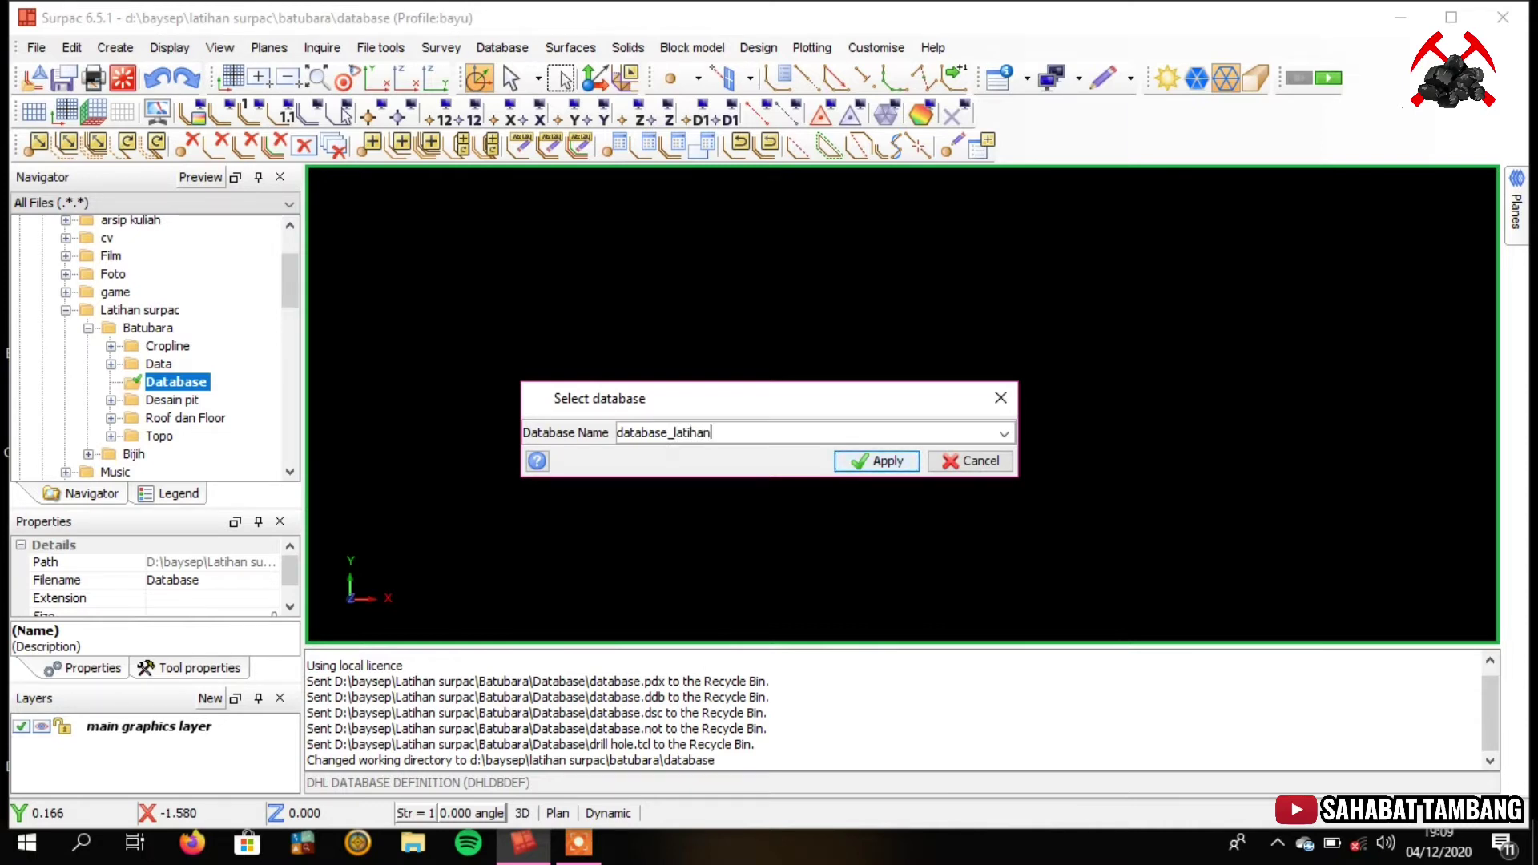
key("Return")
left_click(825, 471)
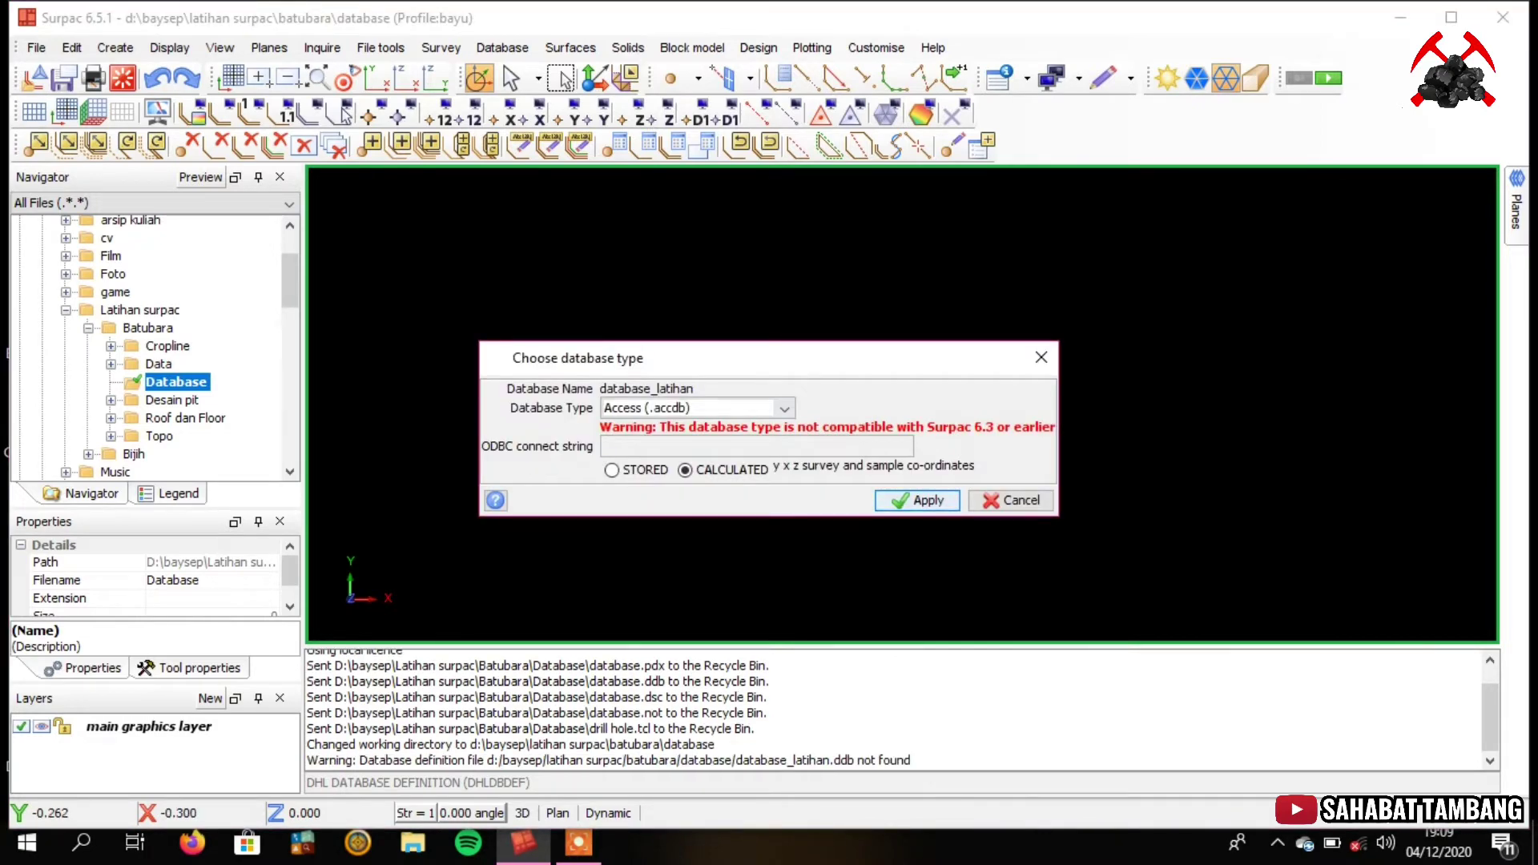
Choose Paradox as the database type and define an optional interval table named litelogi
left_click(785, 409)
left_click(641, 430)
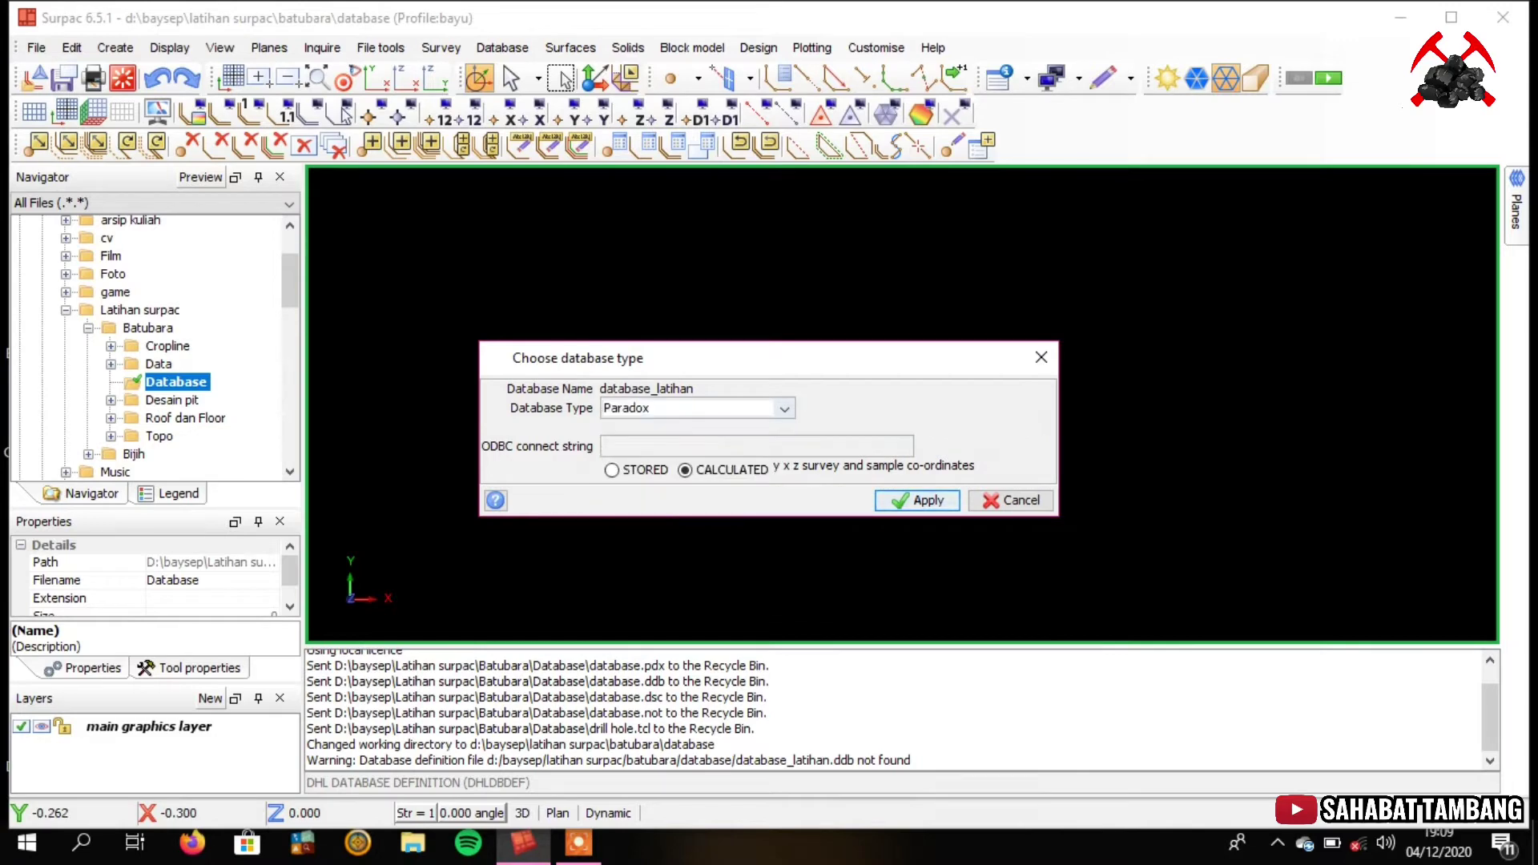
key("Return")
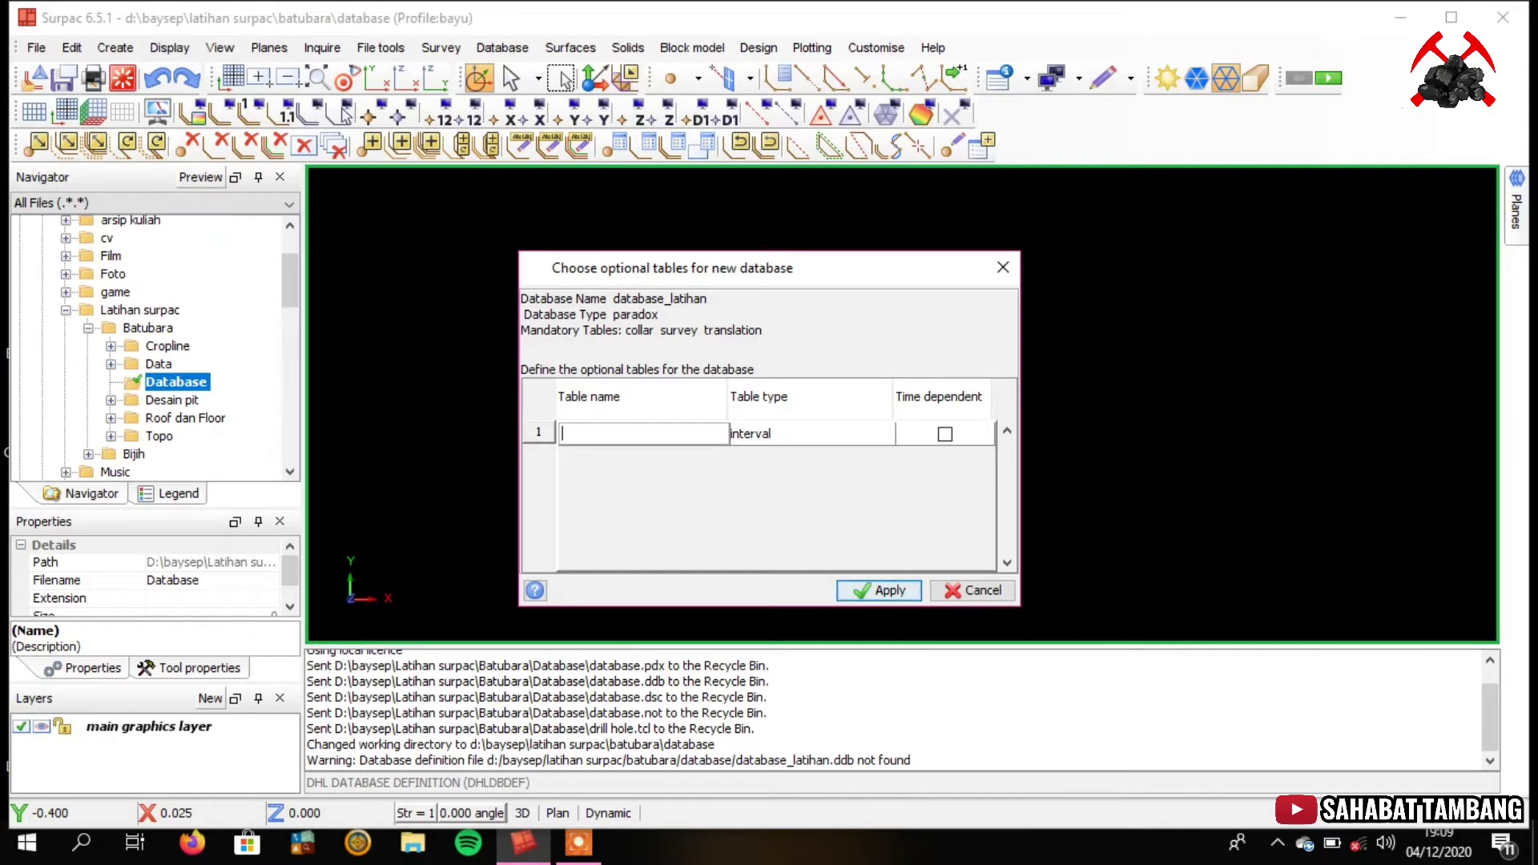
type("litelogi")
left_click(879, 591)
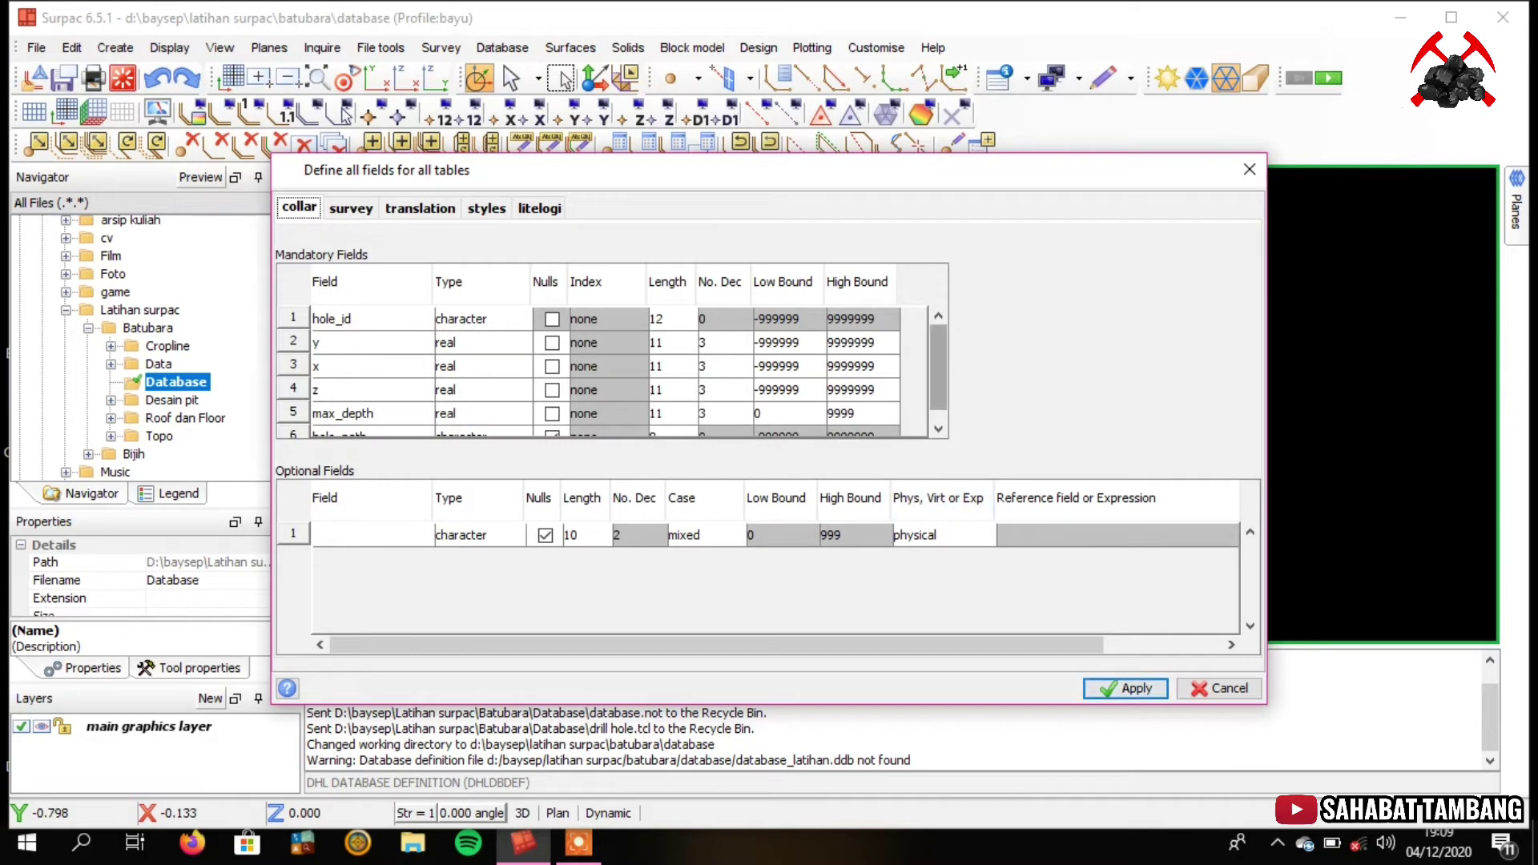
Add an optional character field named litologi to the lithology table and apply the field definitions to create the database
scroll(938, 369, "down", 1)
scroll(938, 368, "up", 1)
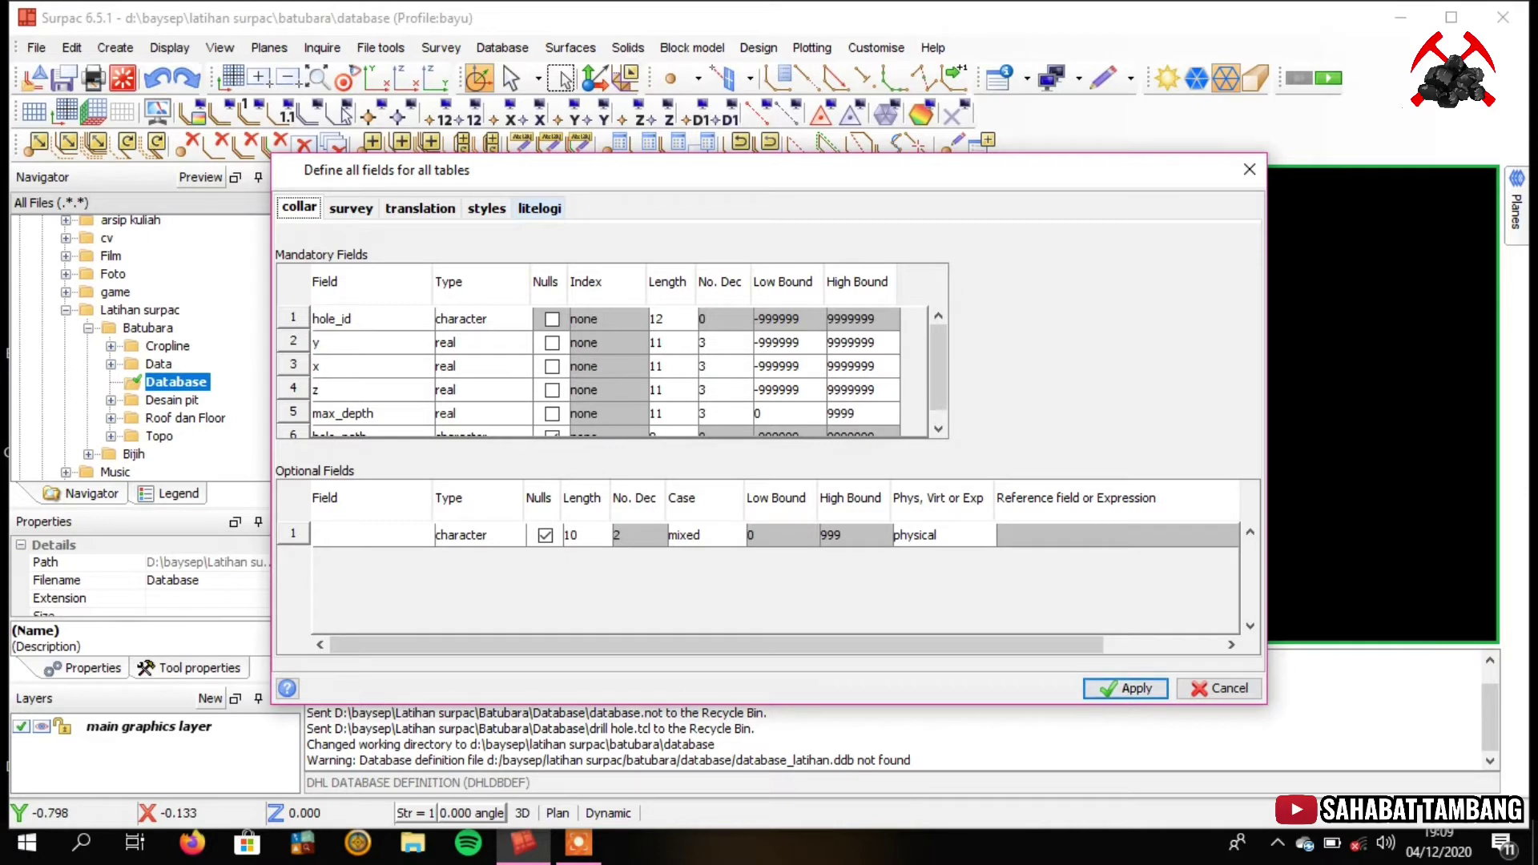
left_click(539, 208)
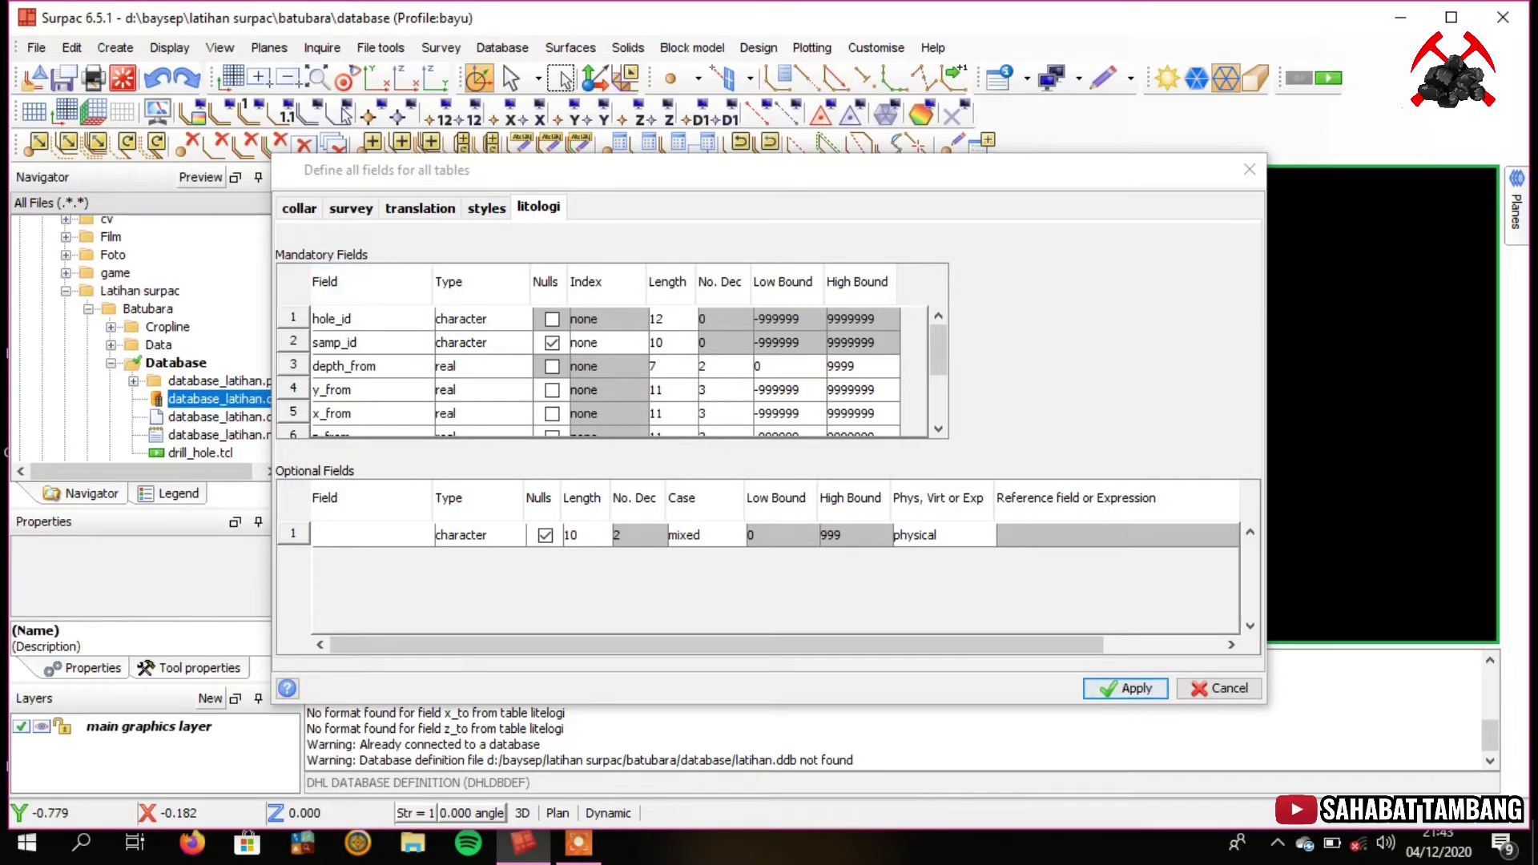
left_click_drag(938, 350, 938, 395)
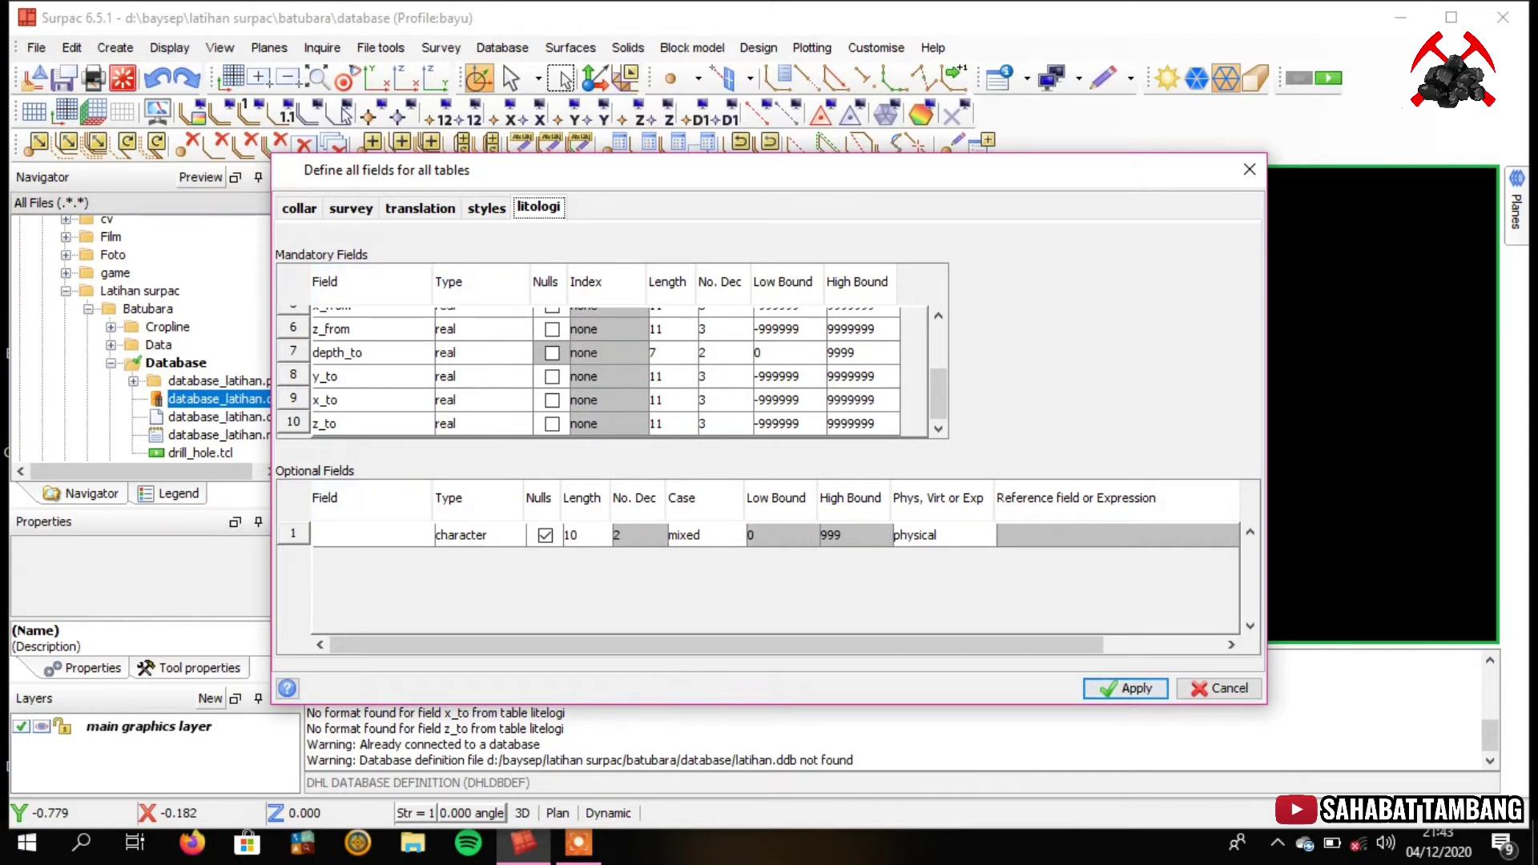
left_click(360, 534)
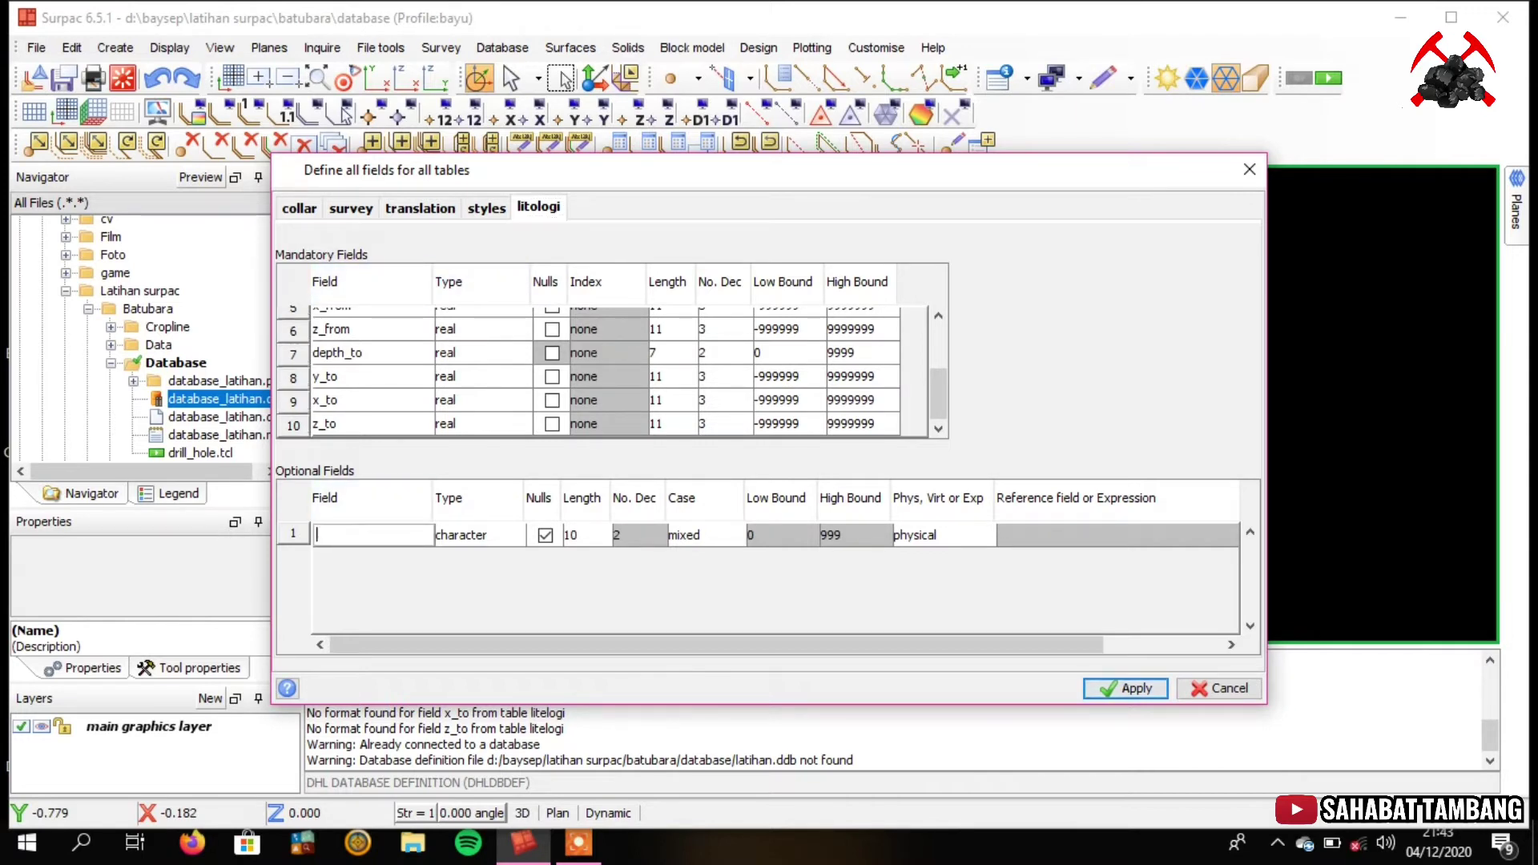
type("litologi")
key("Return")
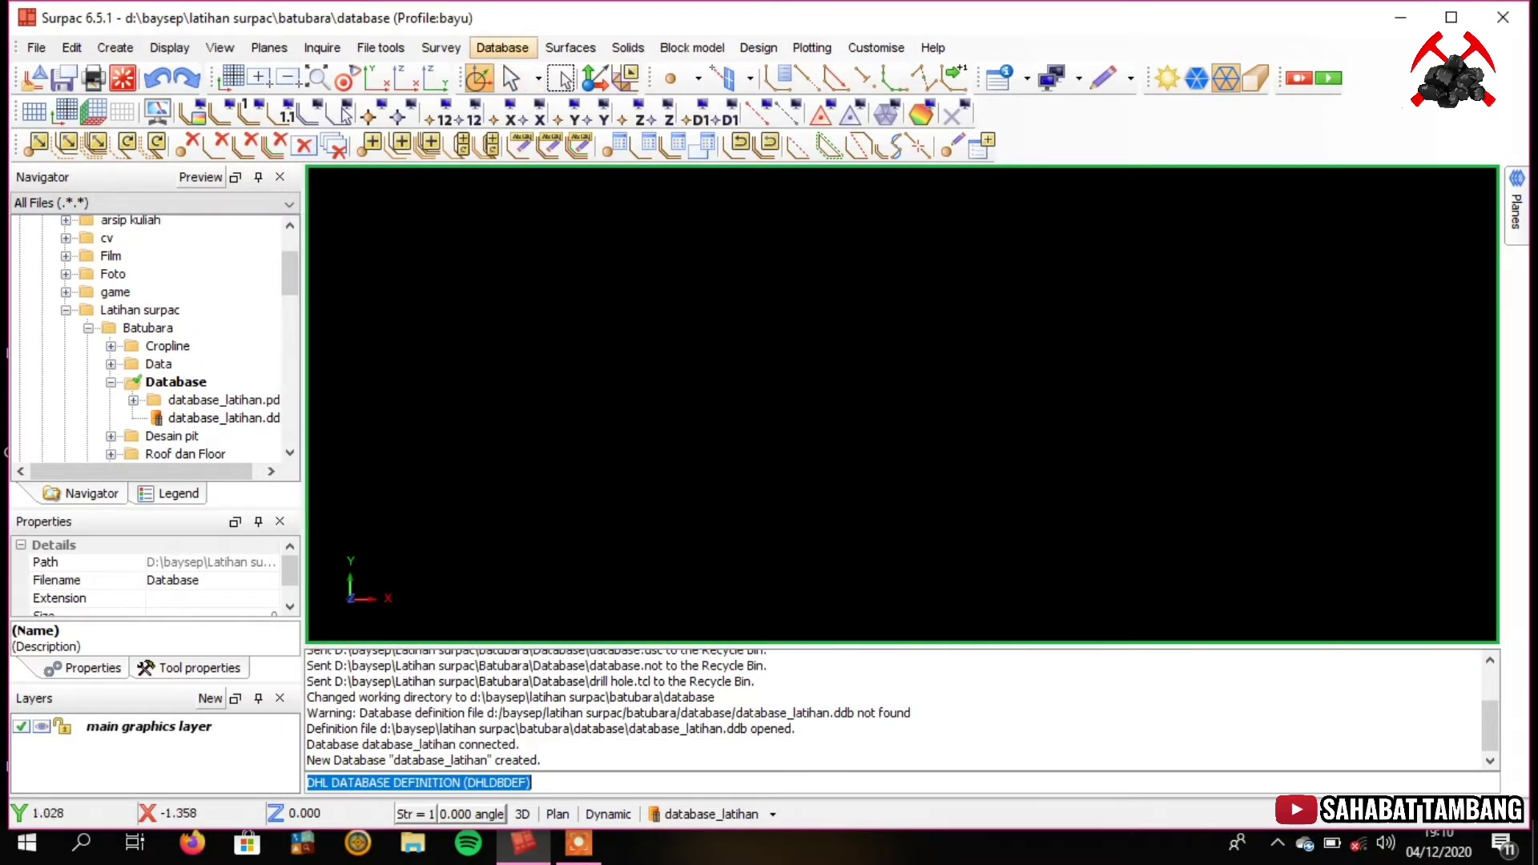
Start importing data into the database and create a new format file named database_latihan
left_click(502, 48)
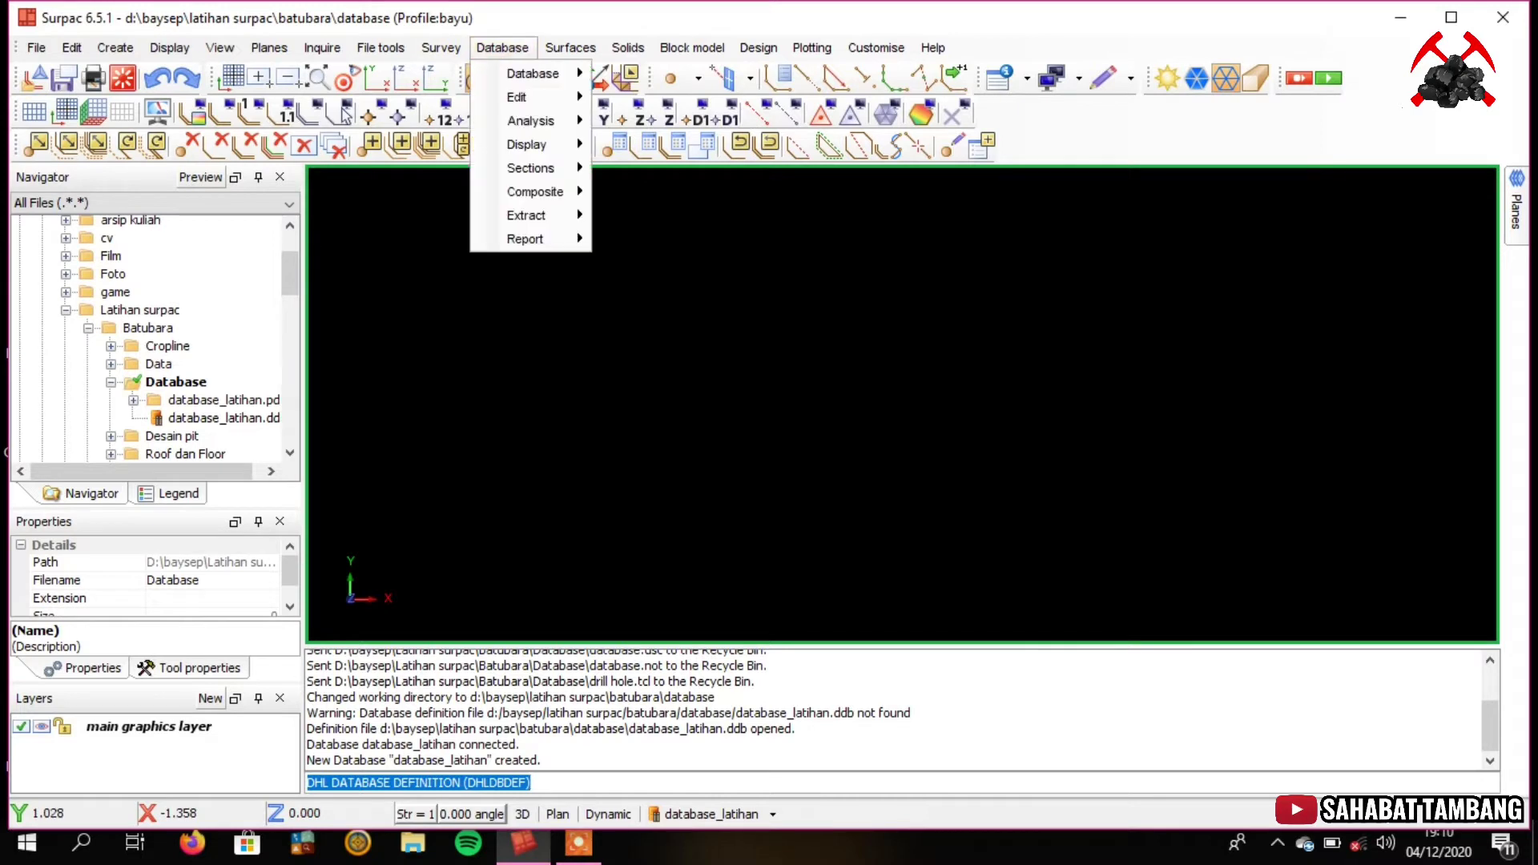
mouse_move(533, 74)
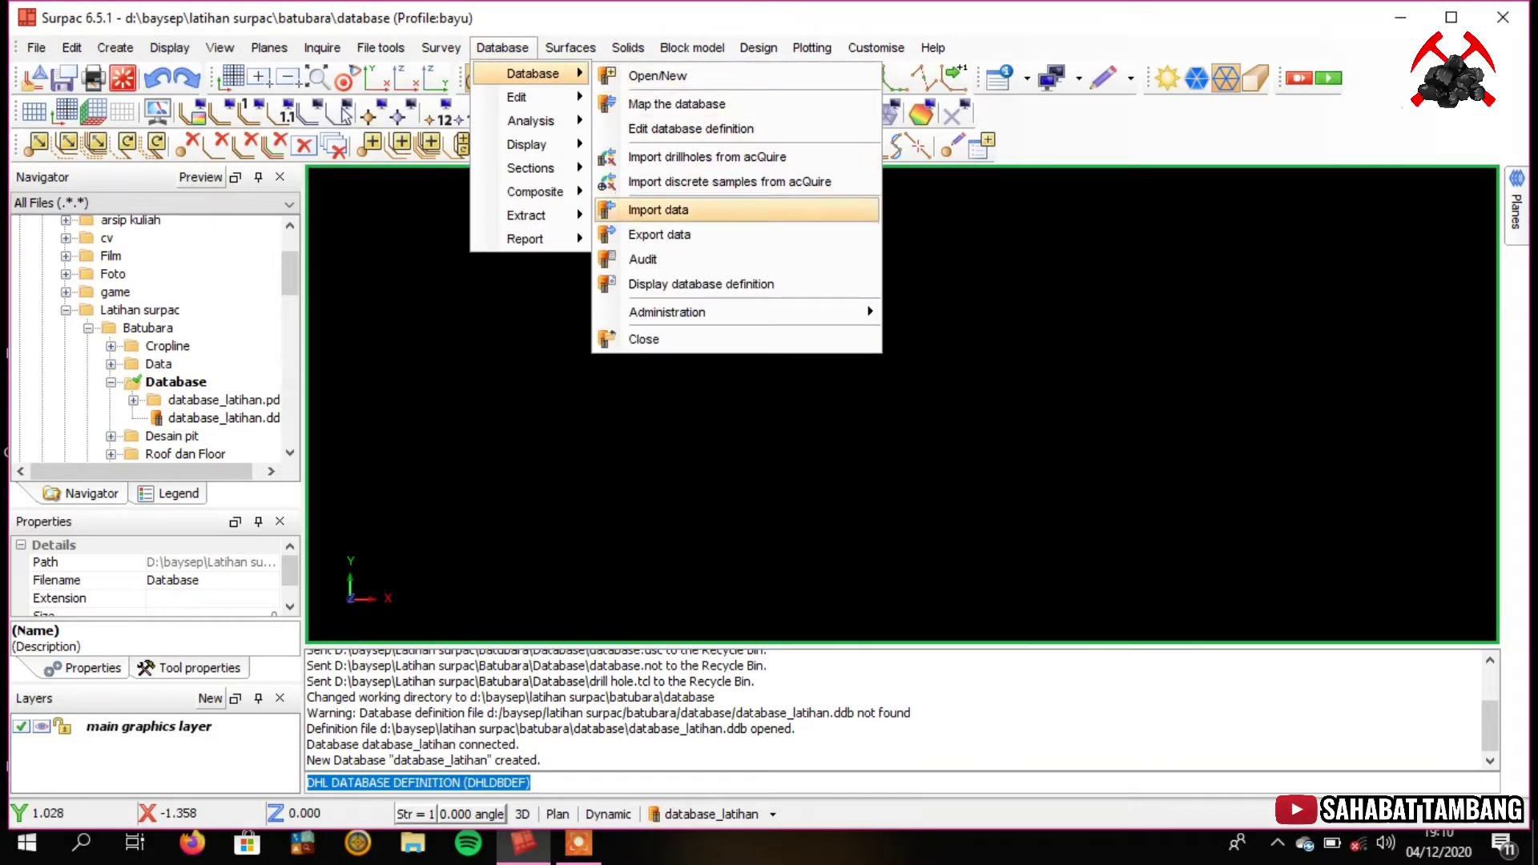
left_click(658, 210)
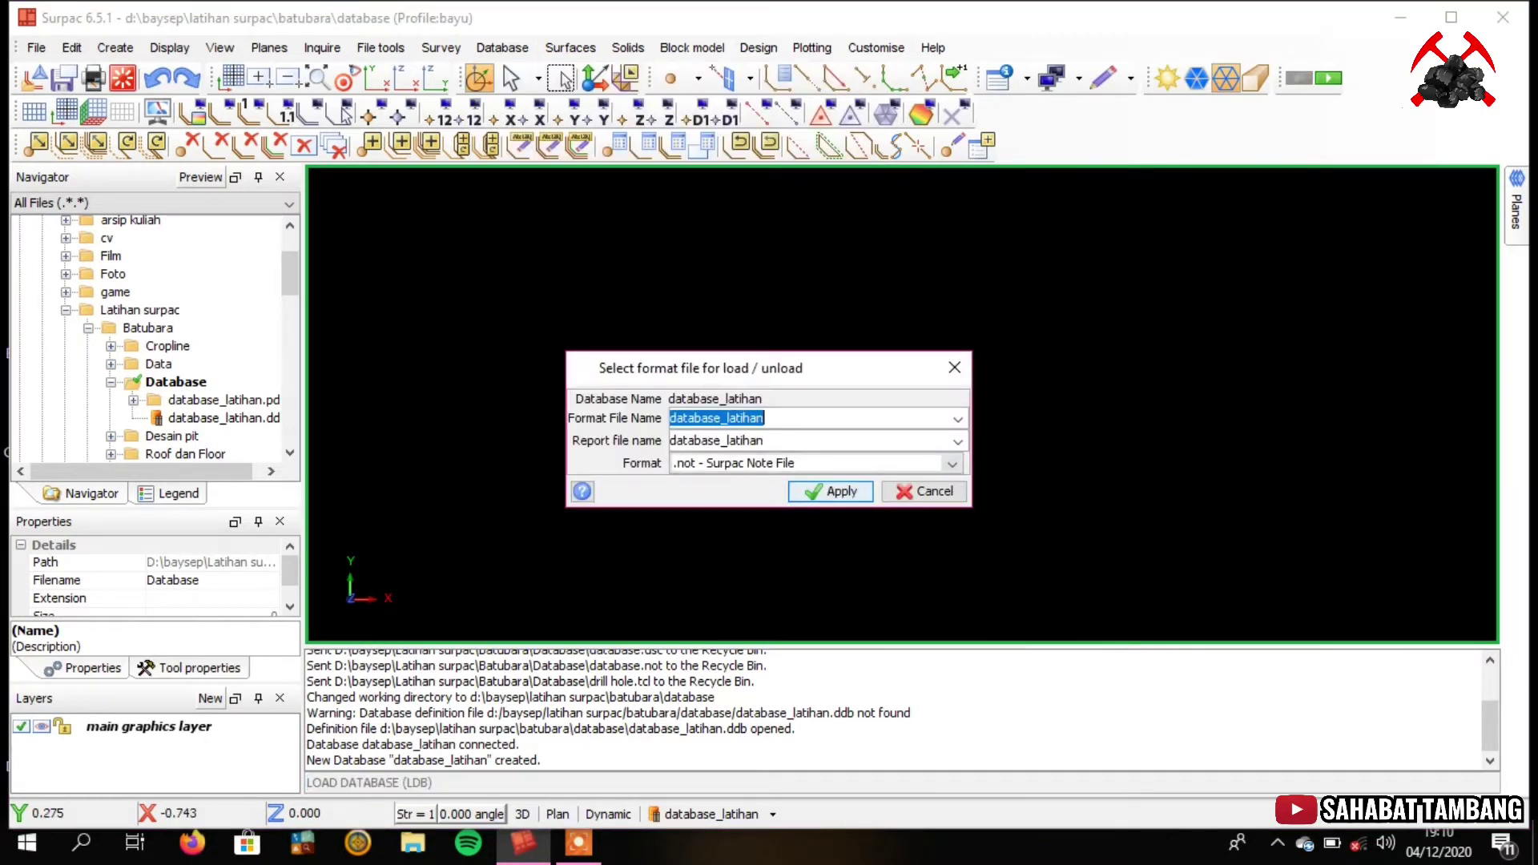
key("Return")
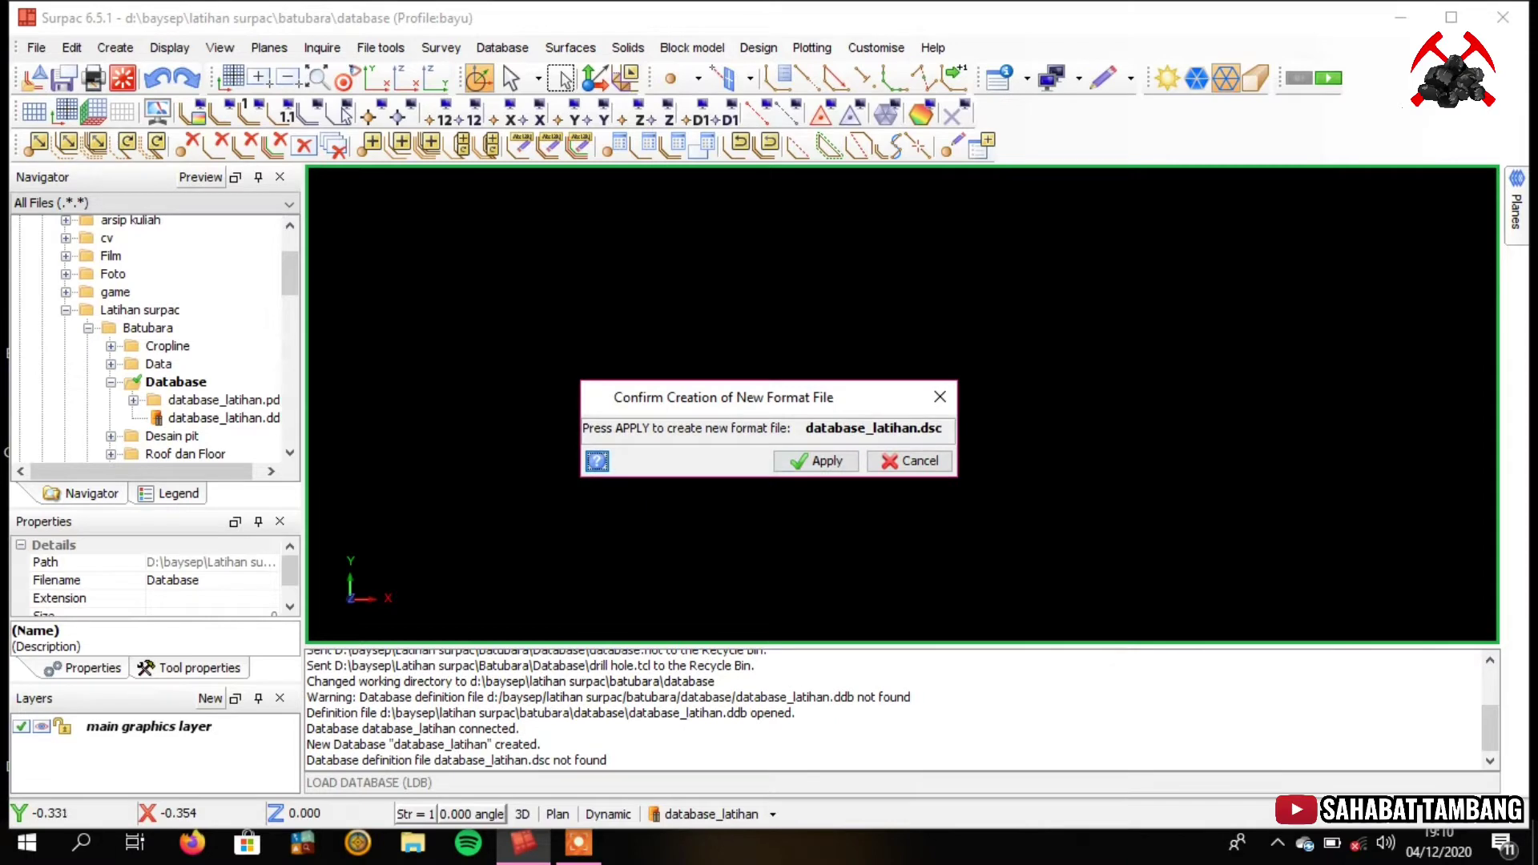
key("Return")
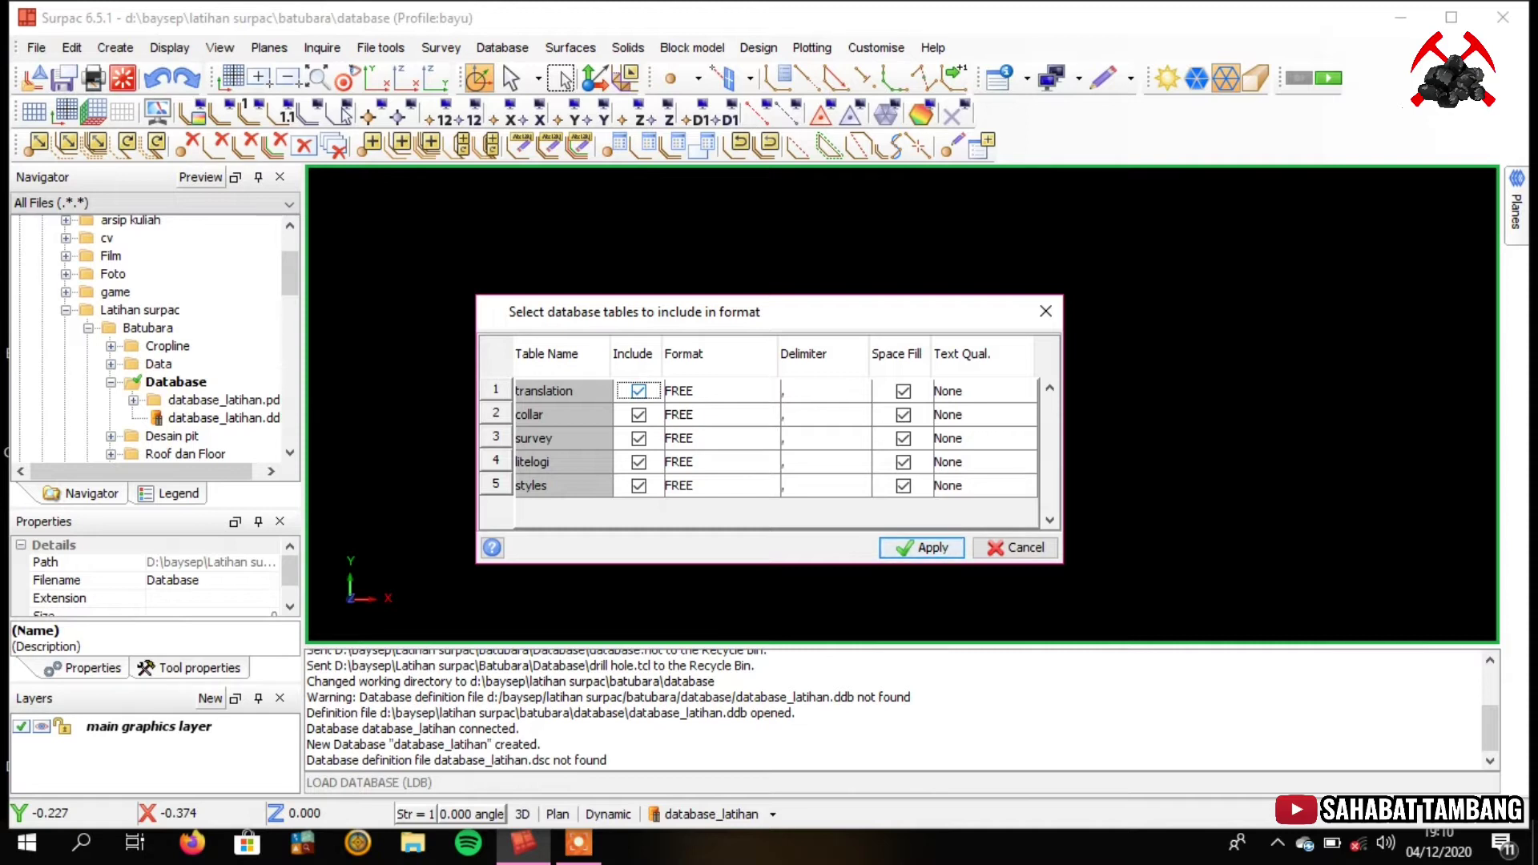
Exclude the translation and styles tables from the import format, keeping collar, survey and litelogi
left_click(638, 391)
left_click(638, 486)
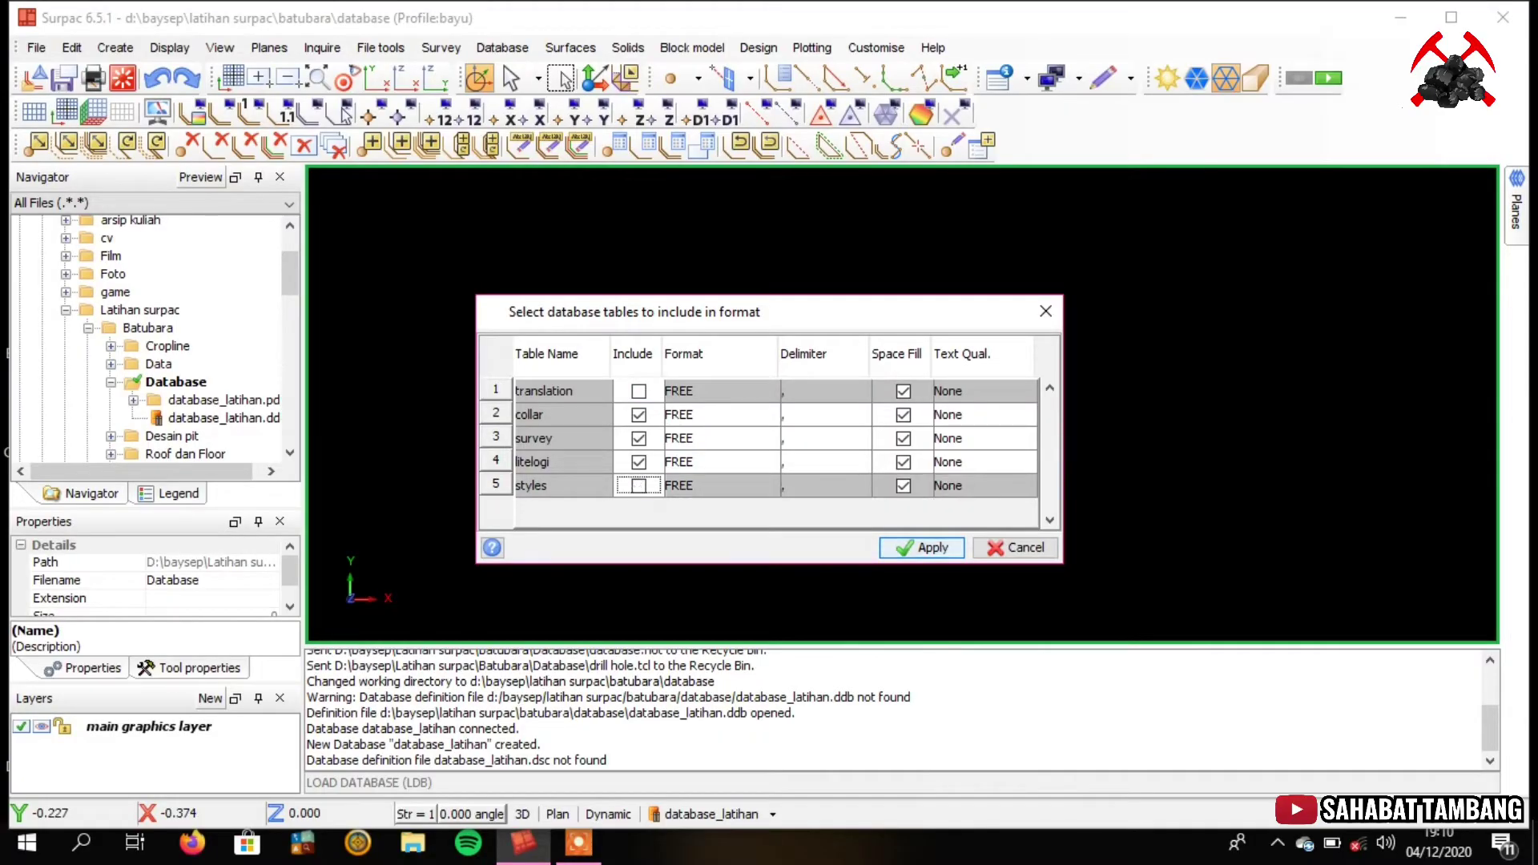
key("Return")
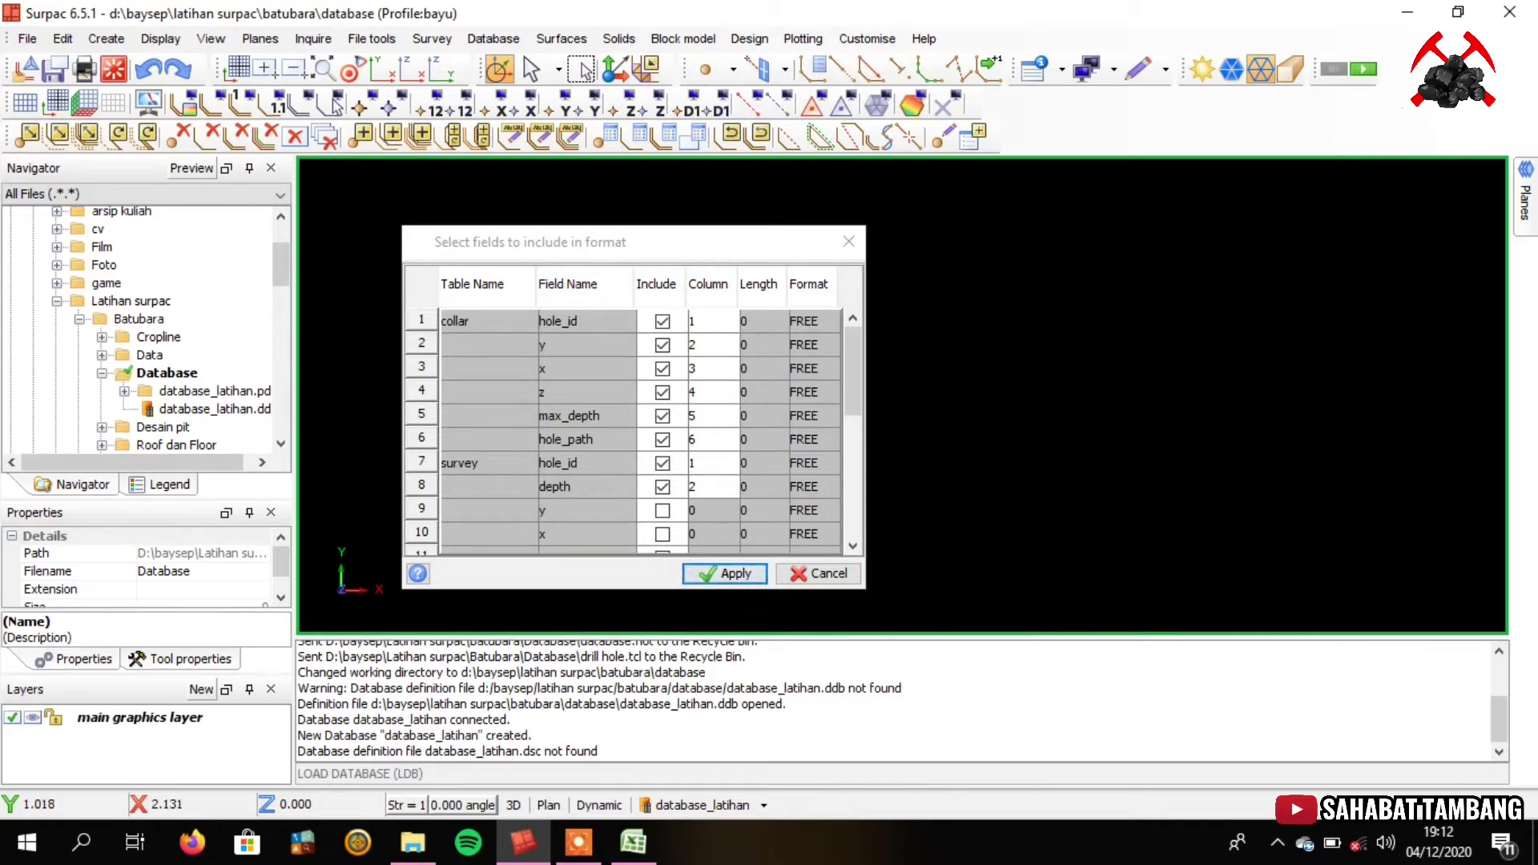
Bring up the collar spreadsheet in Excel beside Surpac and check its columns against the collar fields of the import format
left_click(1458, 11)
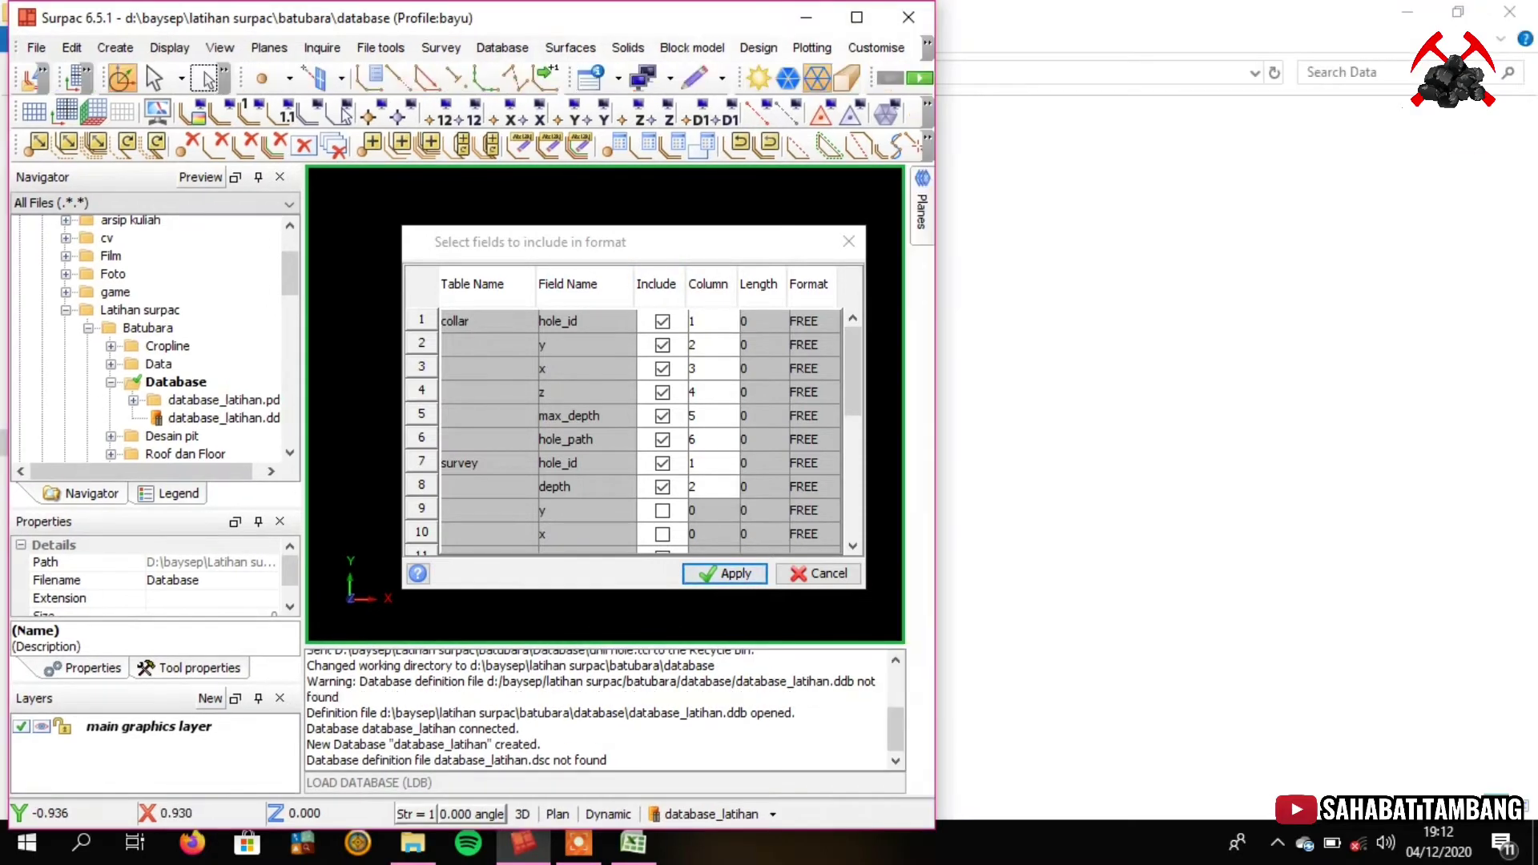
left_click(632, 843)
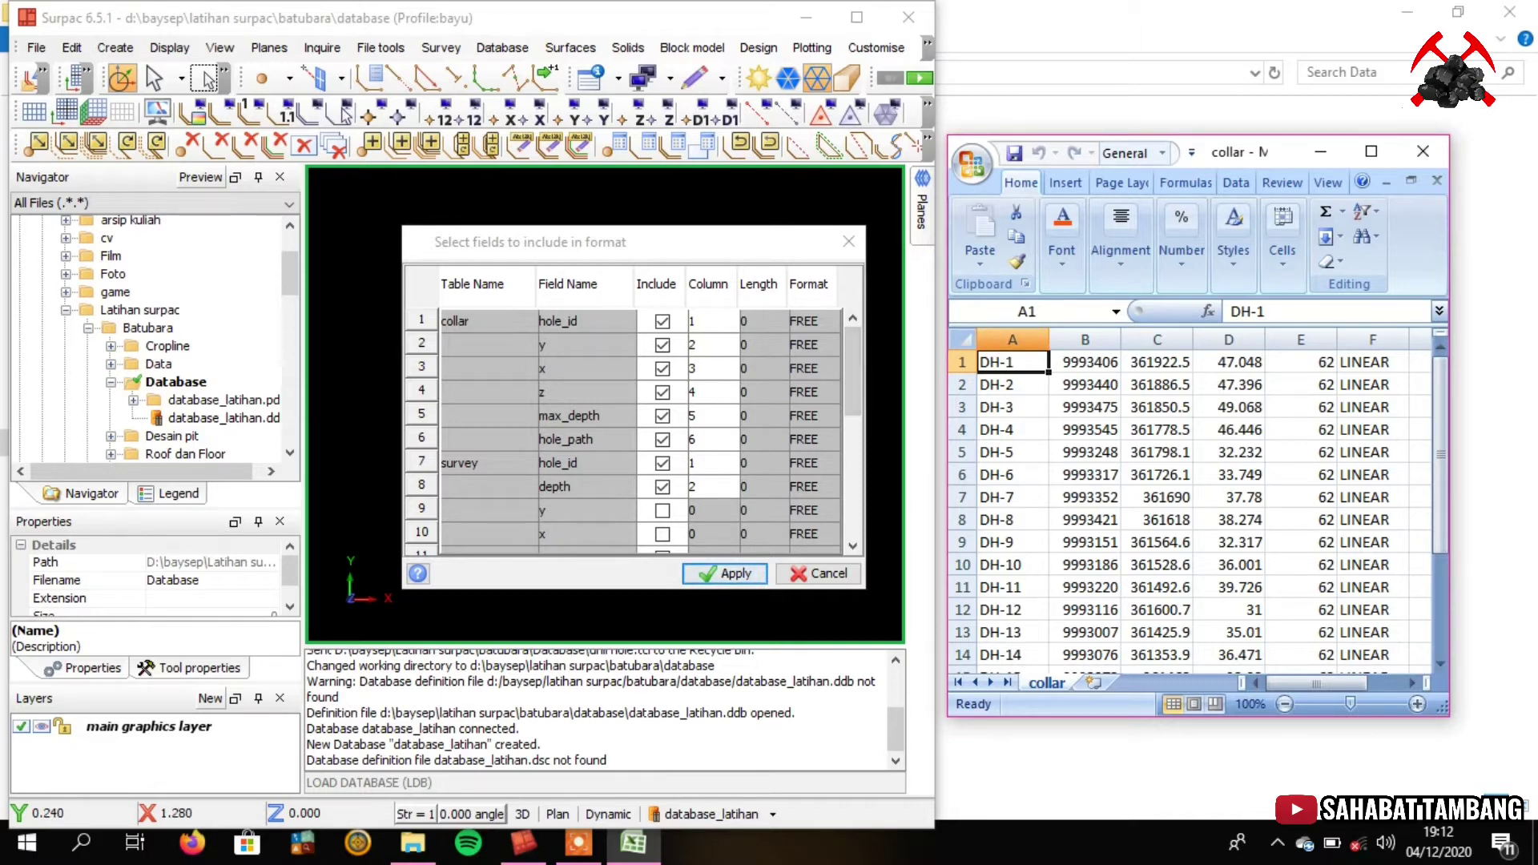
left_click(1013, 340)
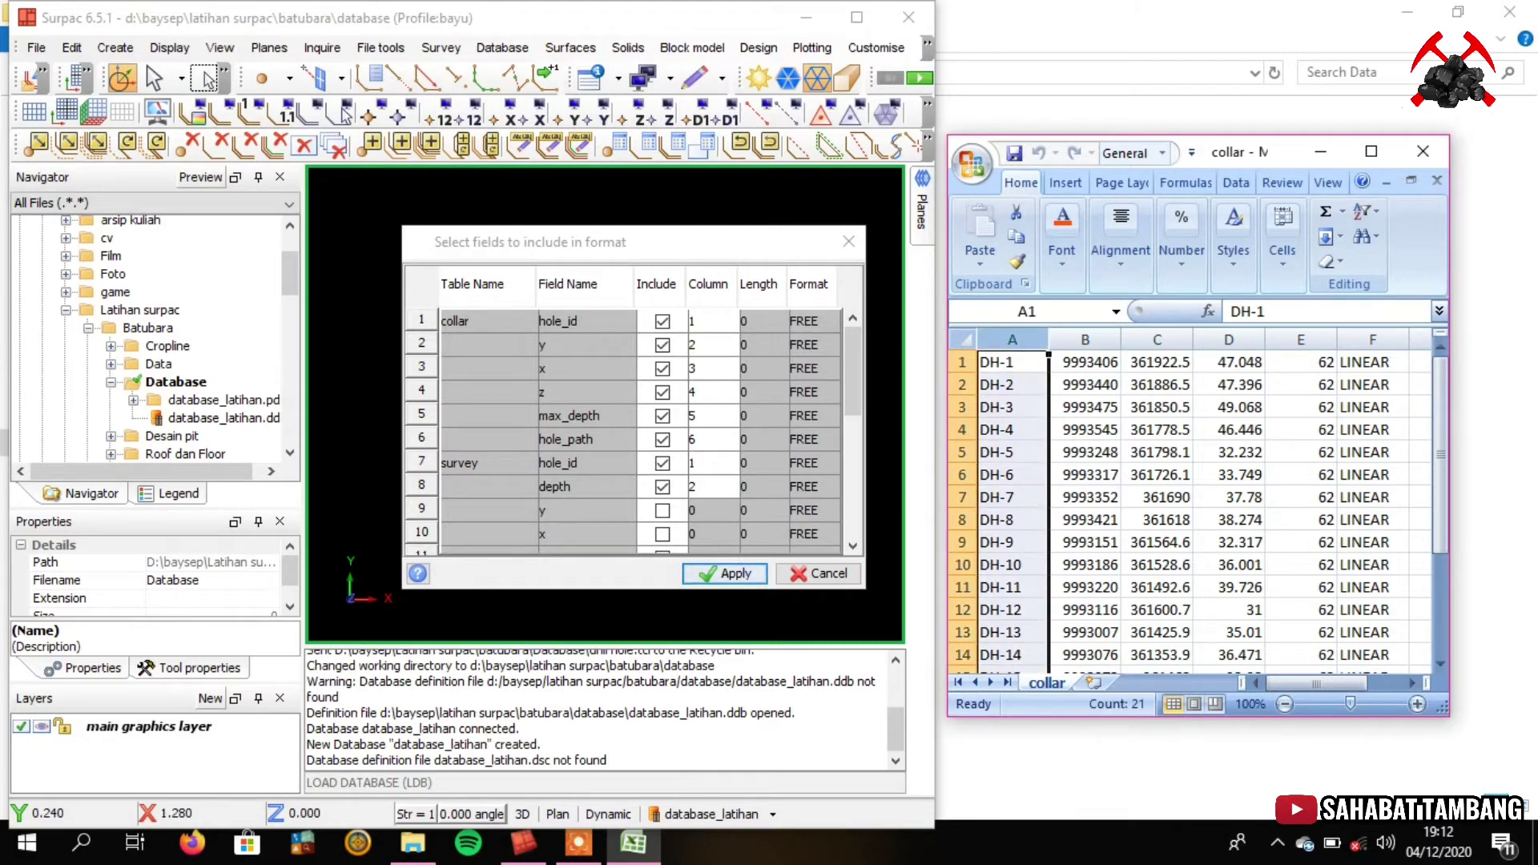
left_click(1085, 362)
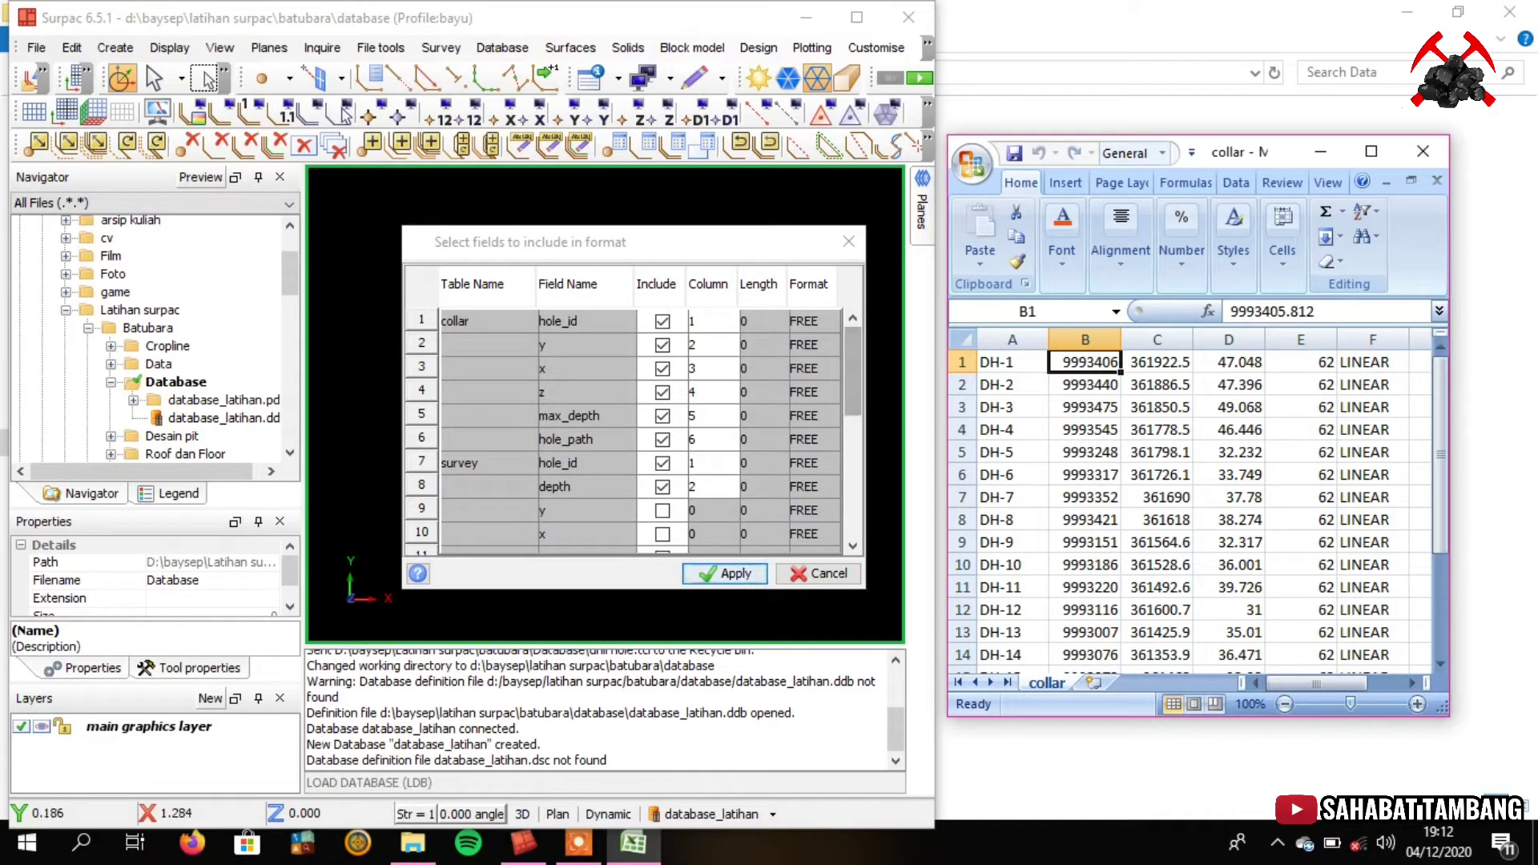
left_click(1157, 340)
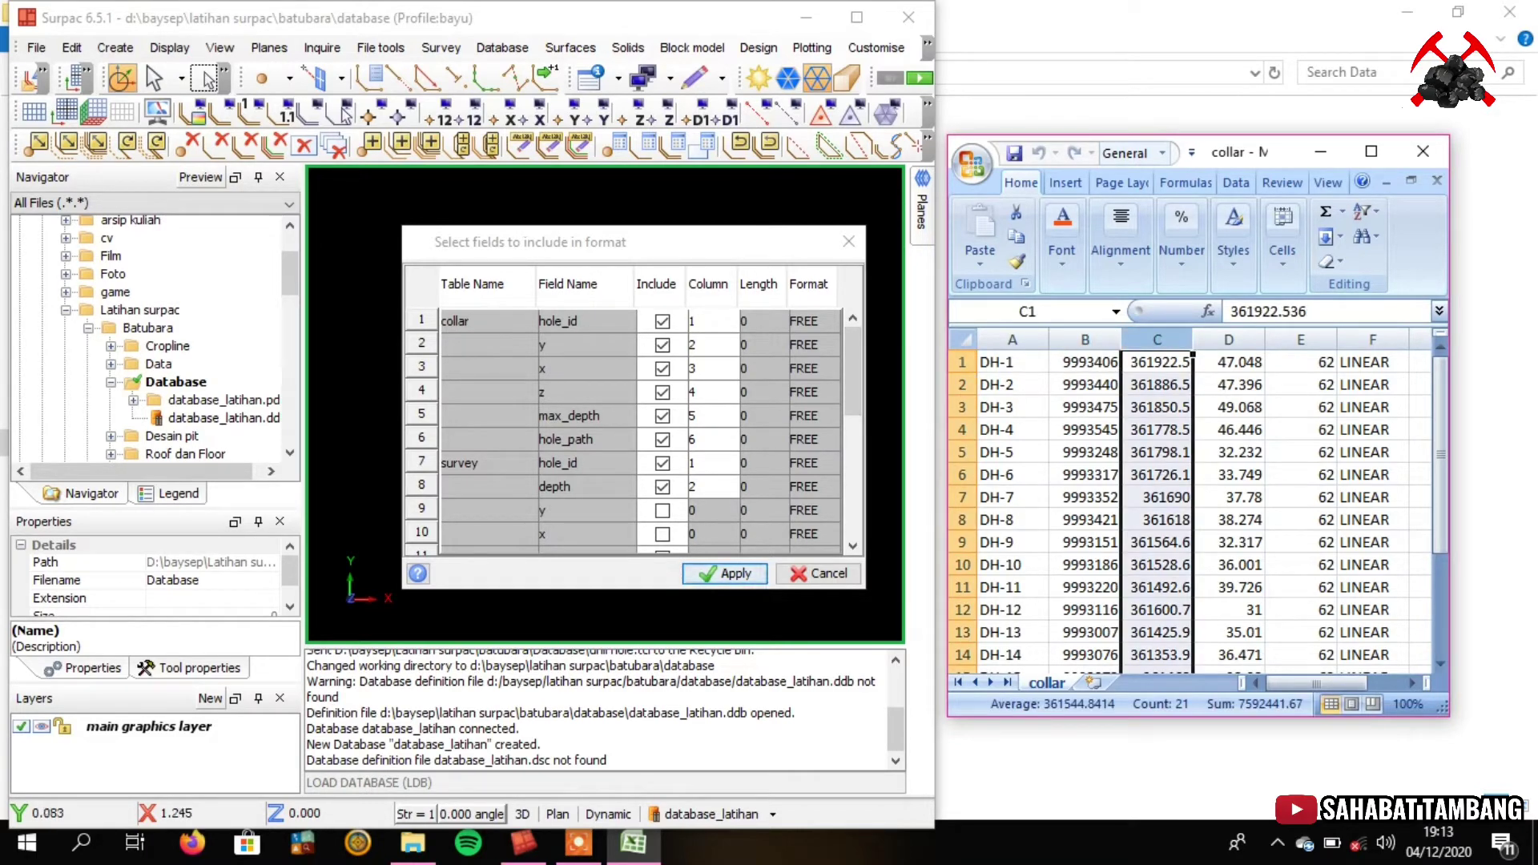
left_click(1228, 362)
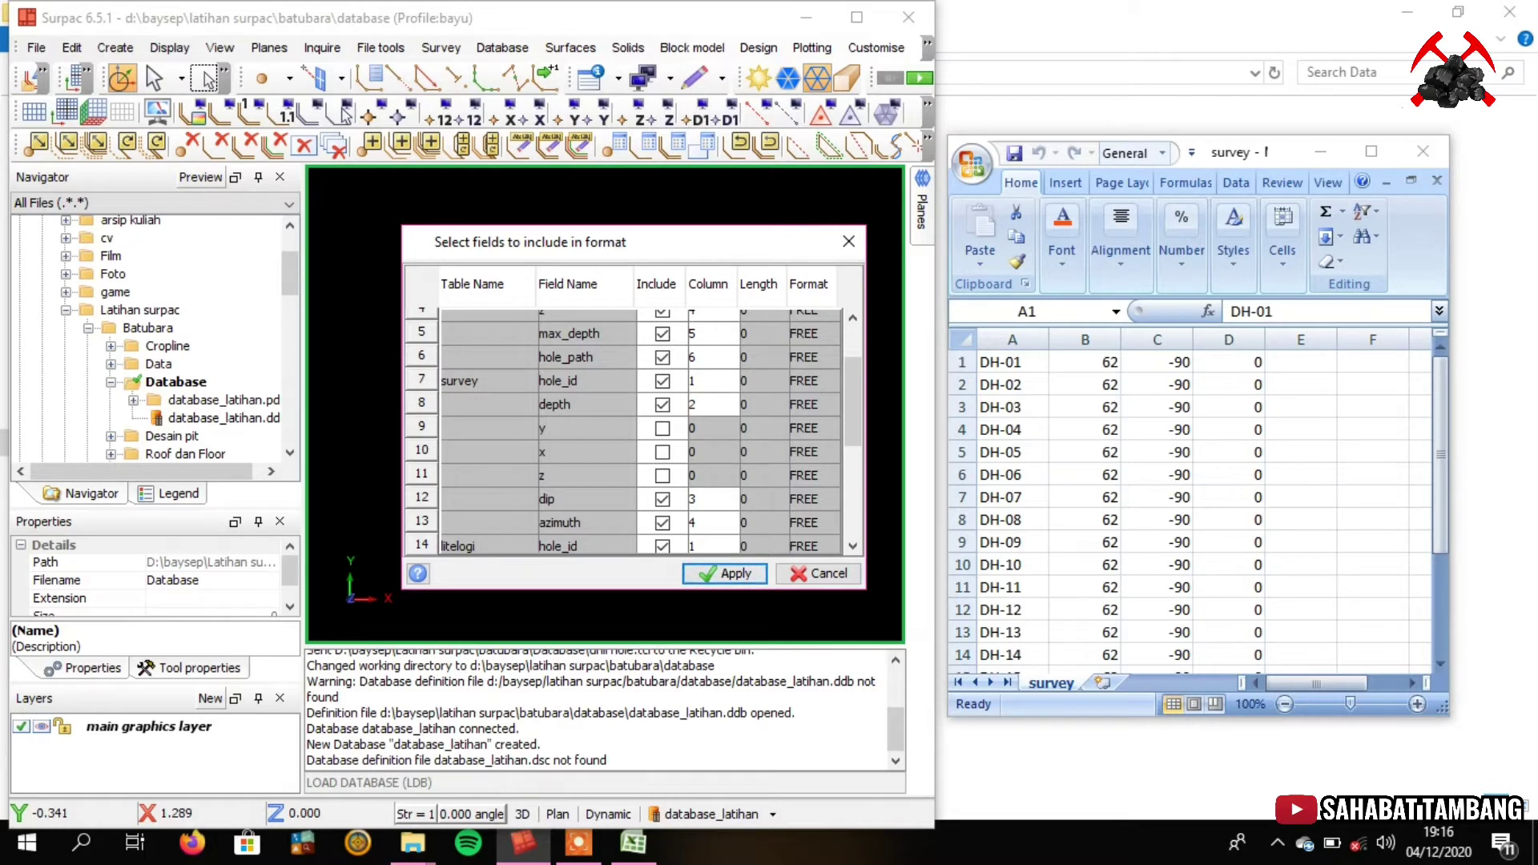
Close the survey spreadsheet and open the litologi file from the Data folder in Excel for comparison with Surpac's litelogi fields
left_click_drag(853, 402, 853, 495)
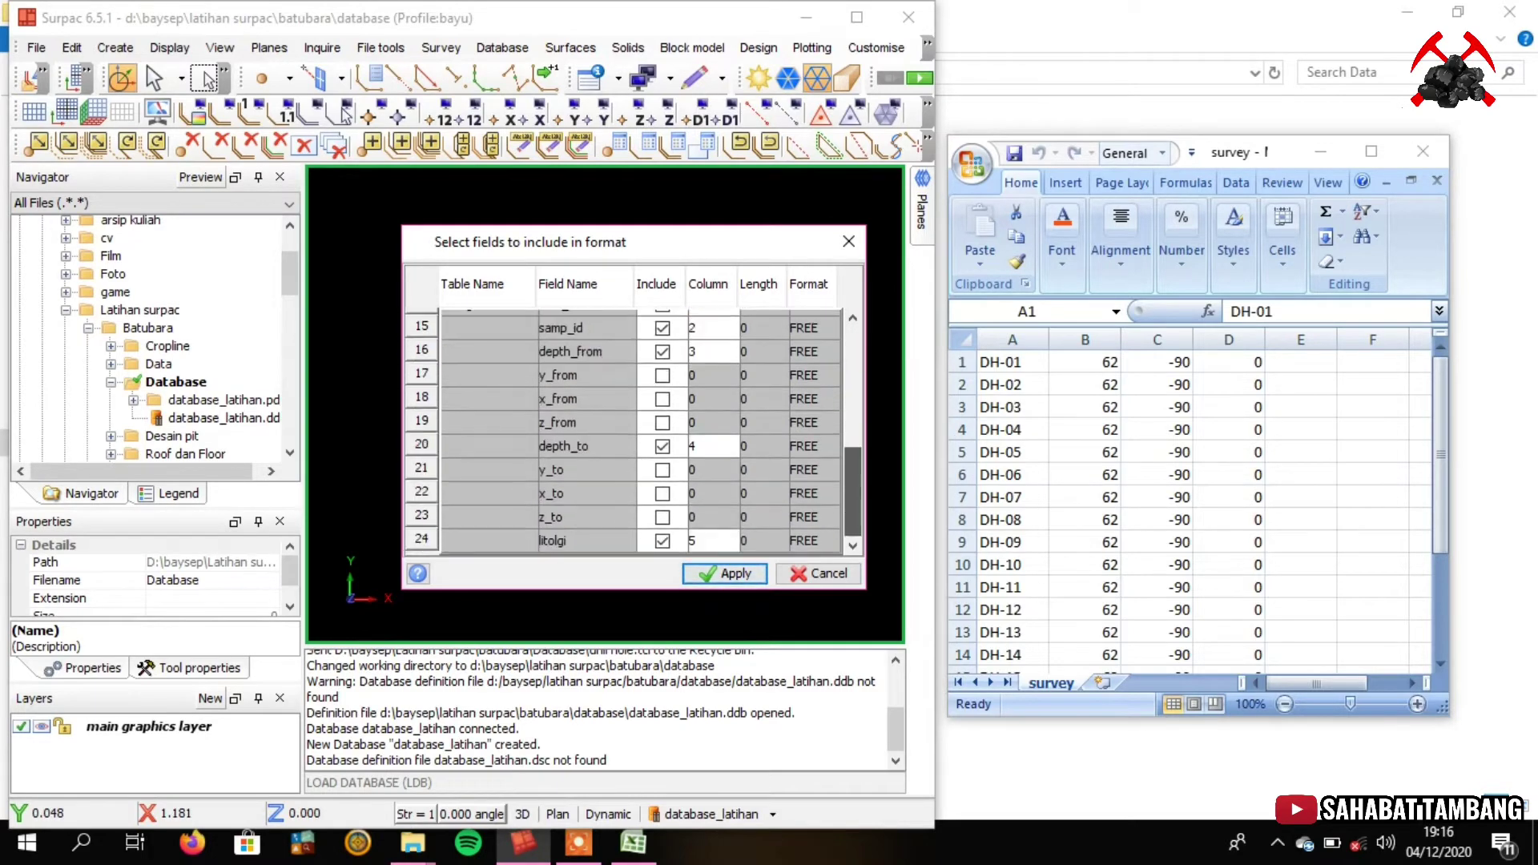
left_click(1422, 151)
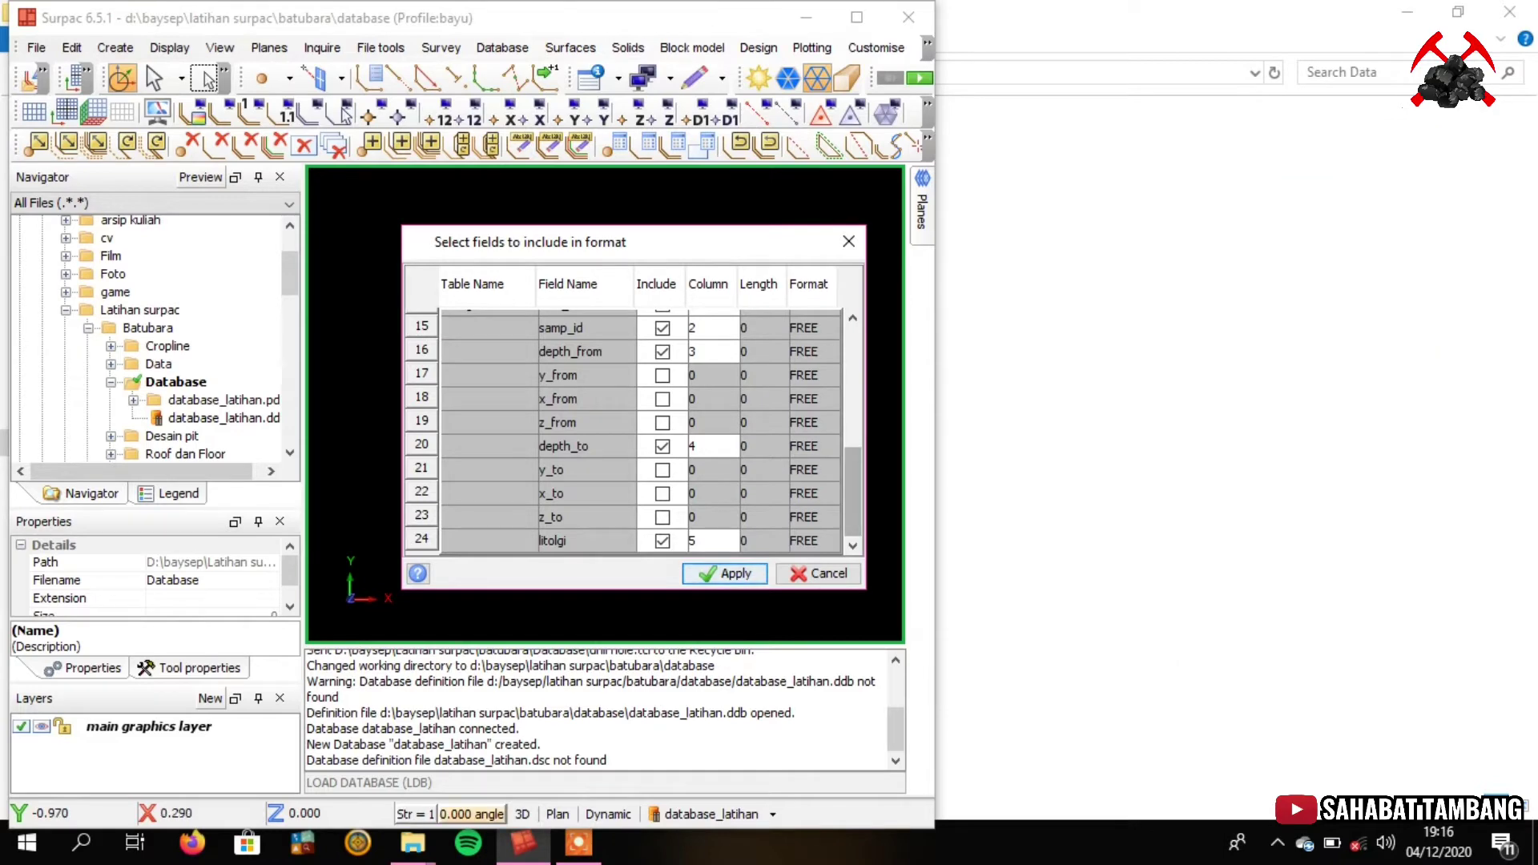
mouse_move(412, 843)
left_click(291, 729)
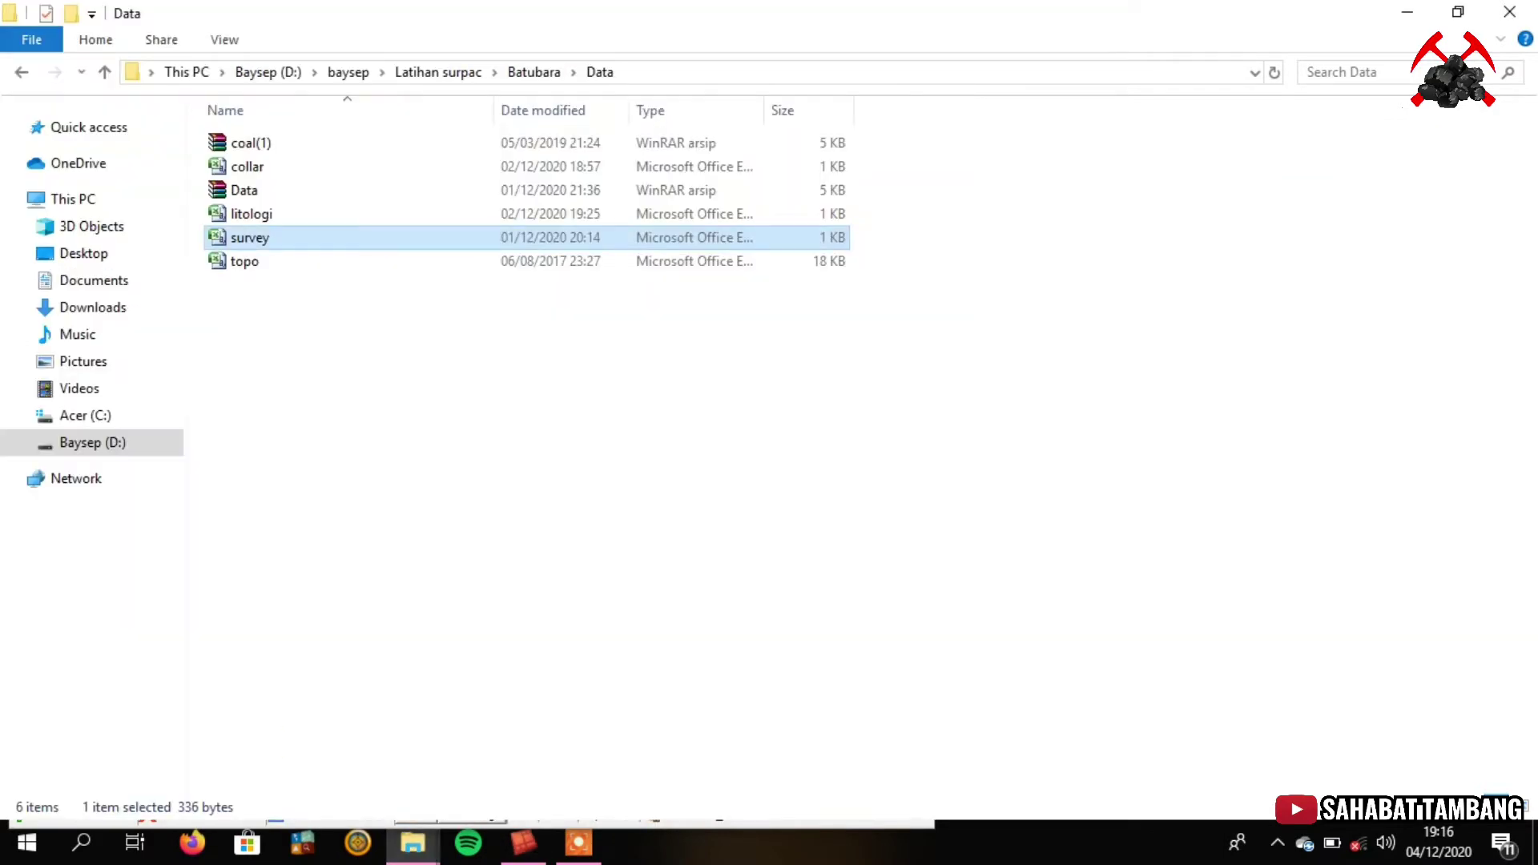
double_click(404, 213)
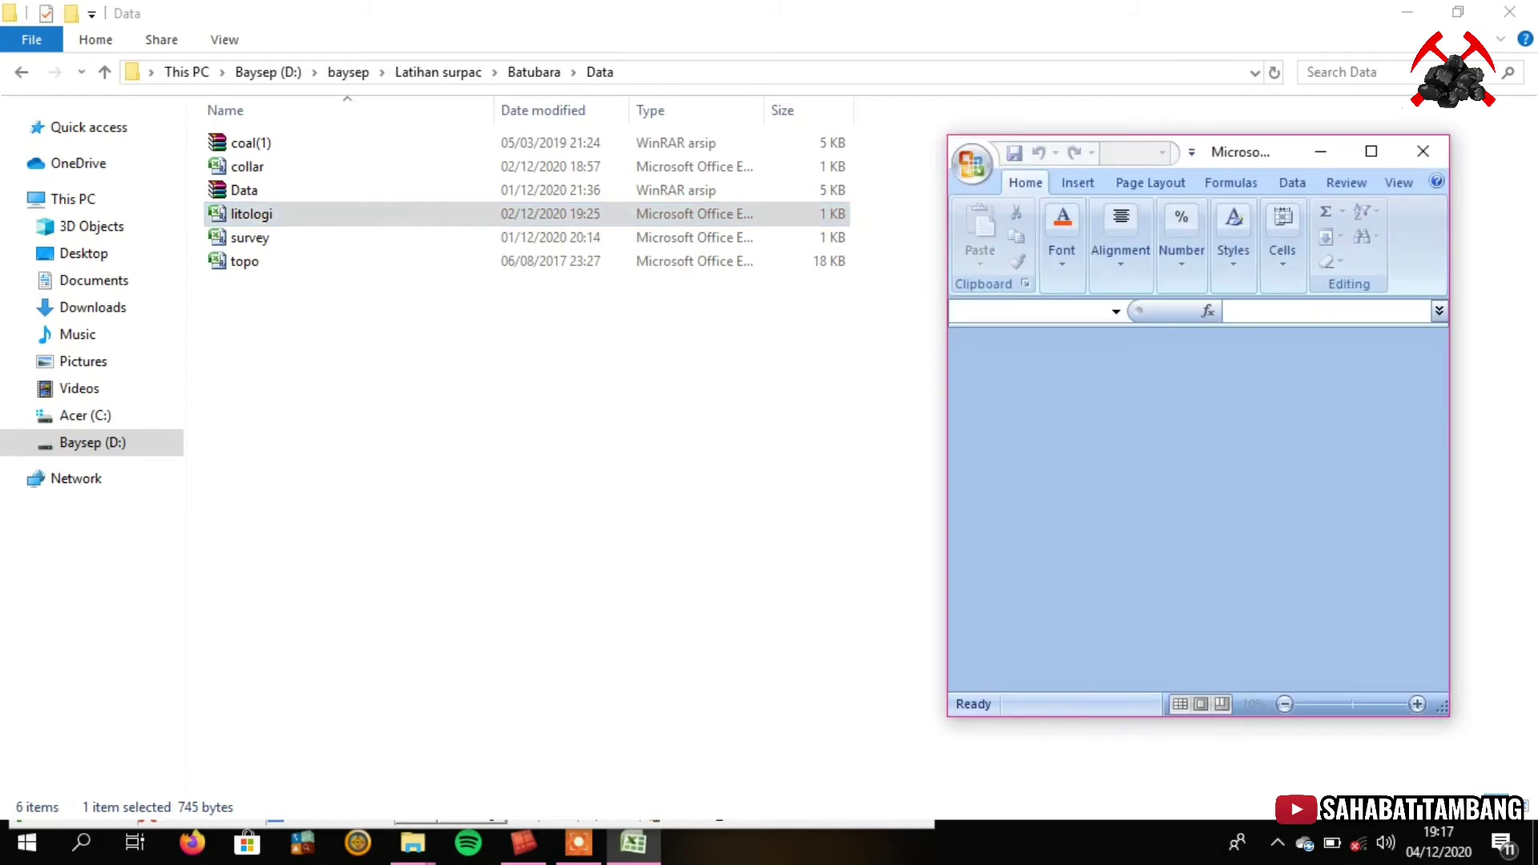
left_click(523, 842)
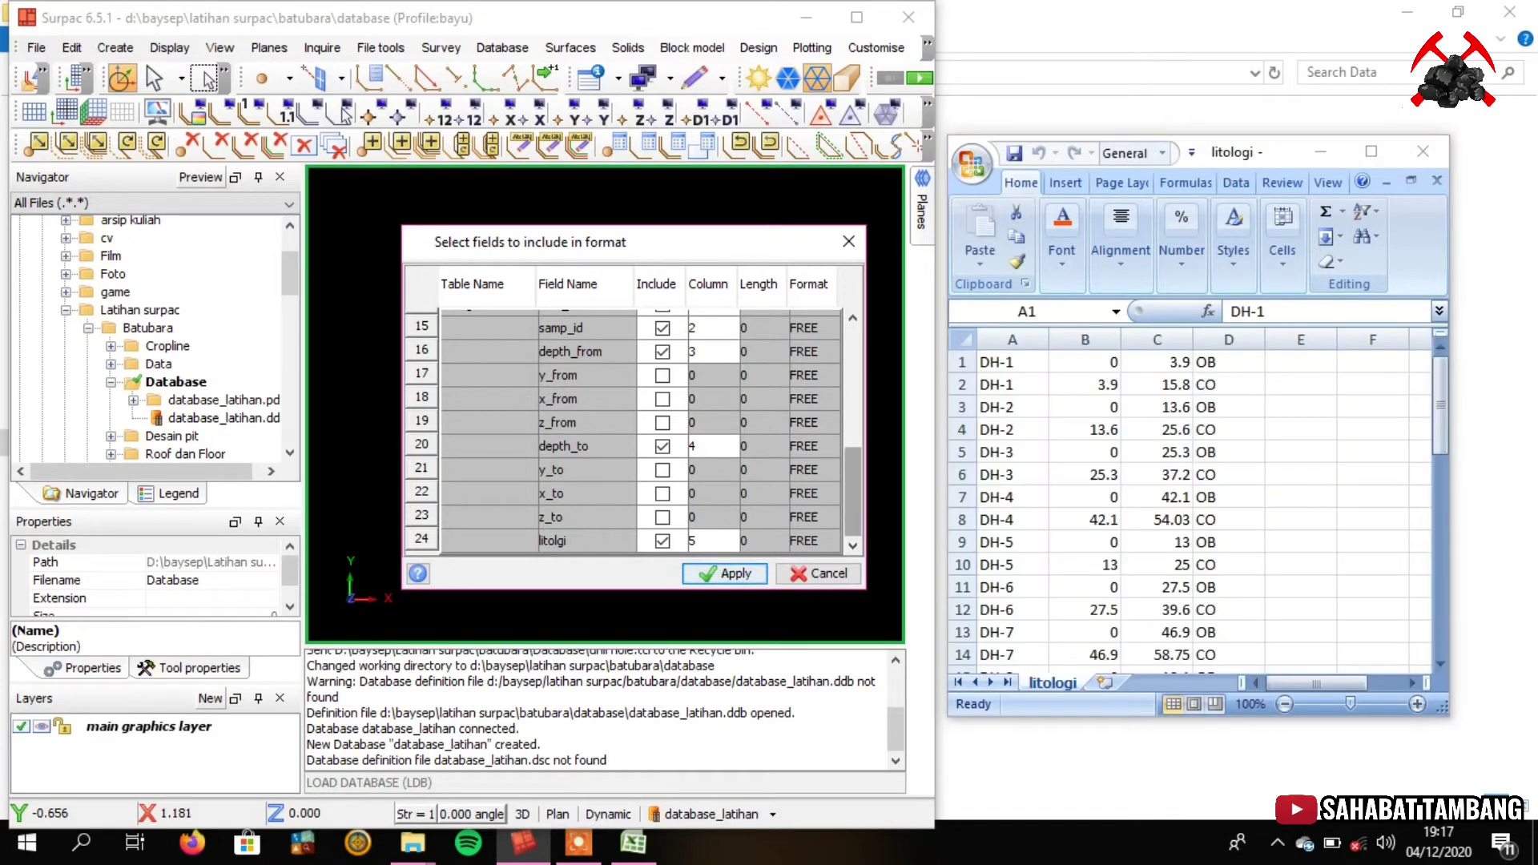
Exclude samp_id from the litelogi table, assign depth_from to column 2, depth_to to 3 and litolgi to 4, and apply the format
left_click_drag(853, 492, 853, 476)
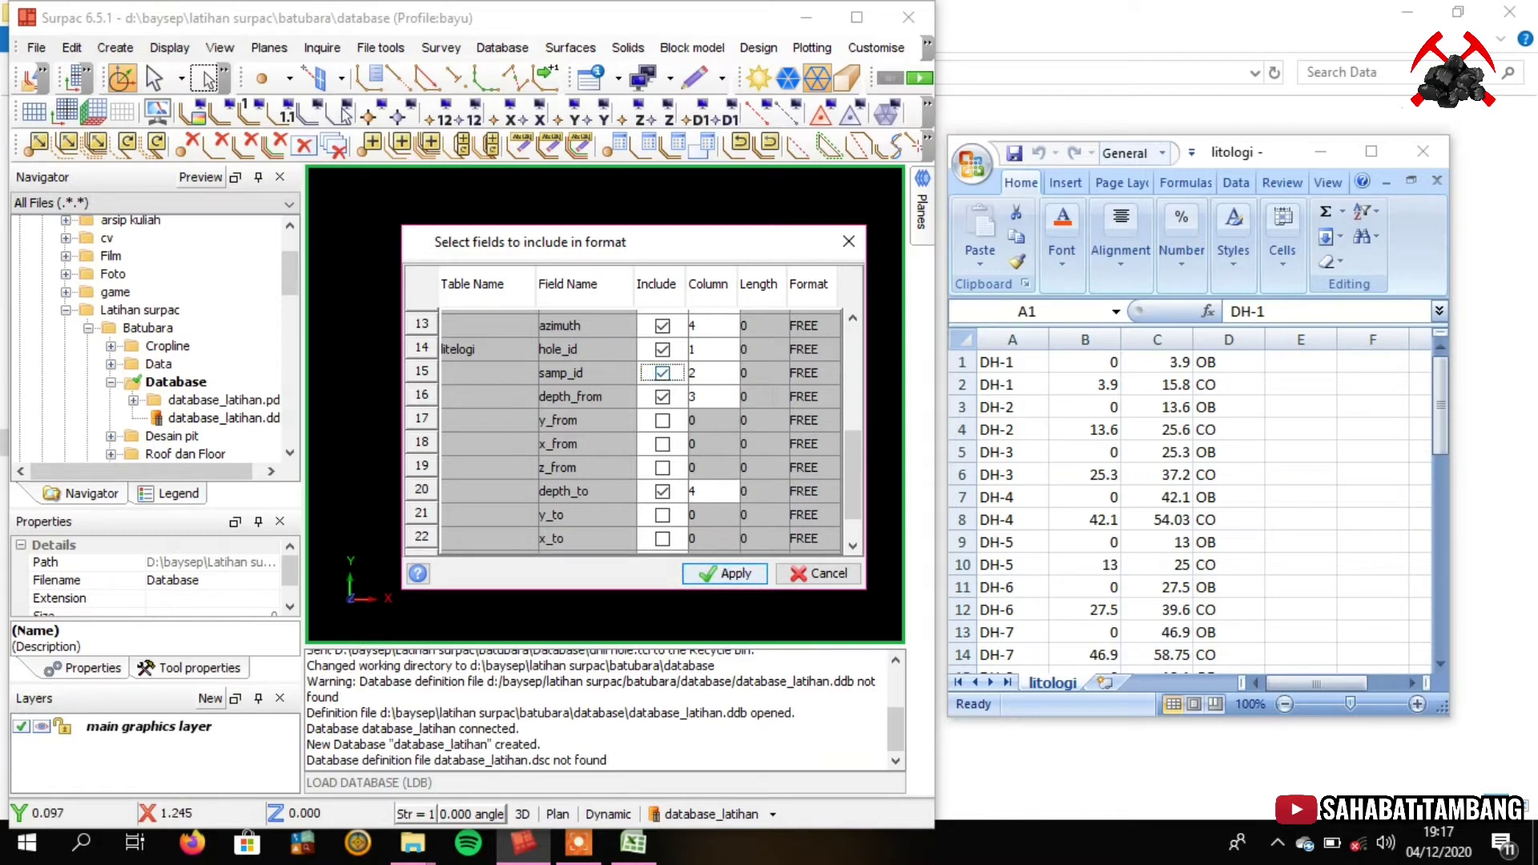
left_click(662, 373)
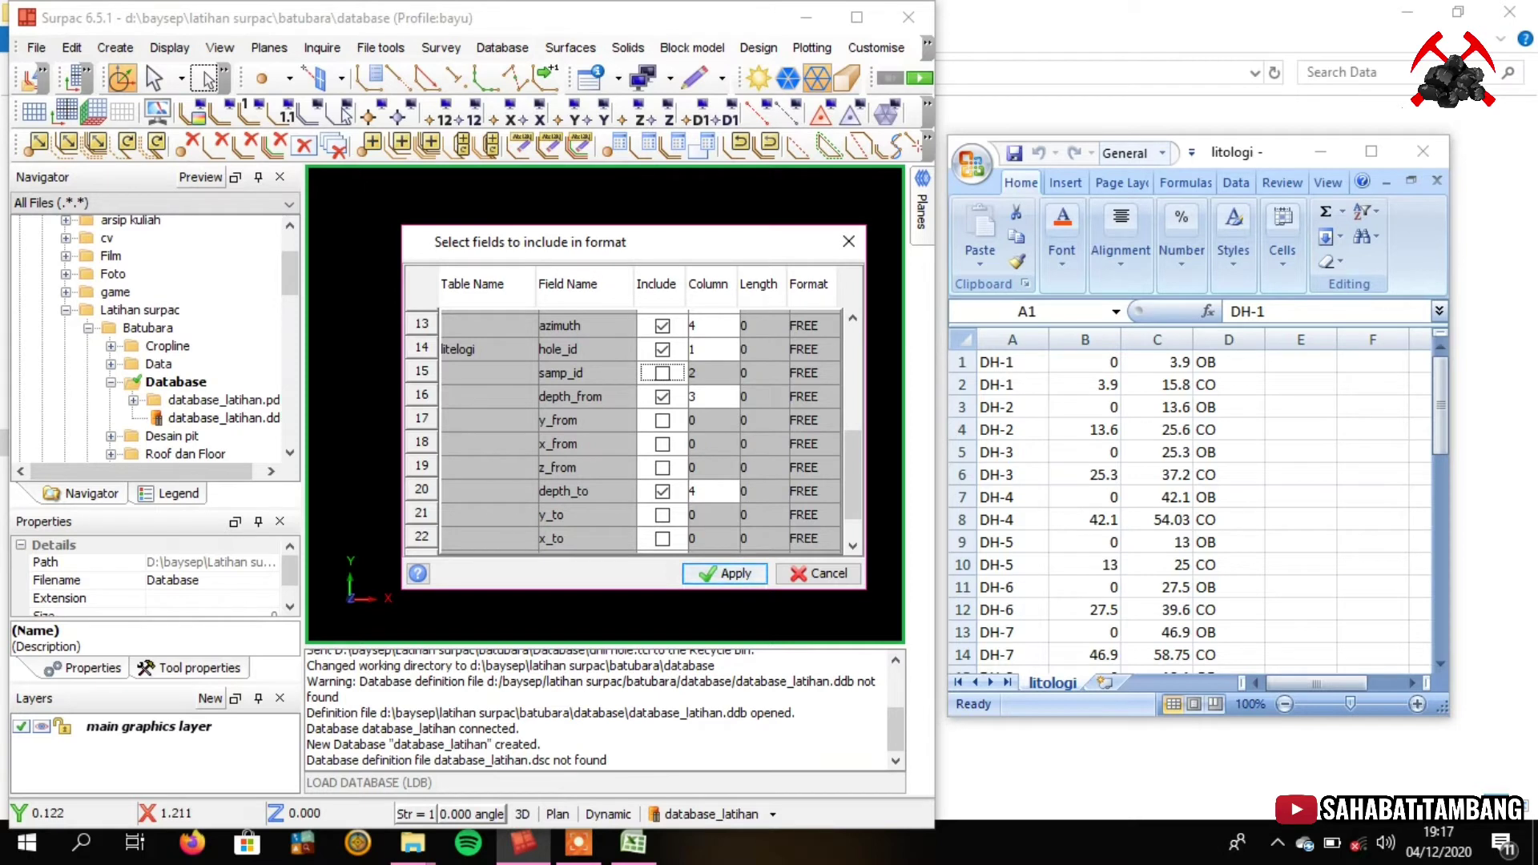
left_click(713, 396)
type("2")
left_click(711, 491)
type("3")
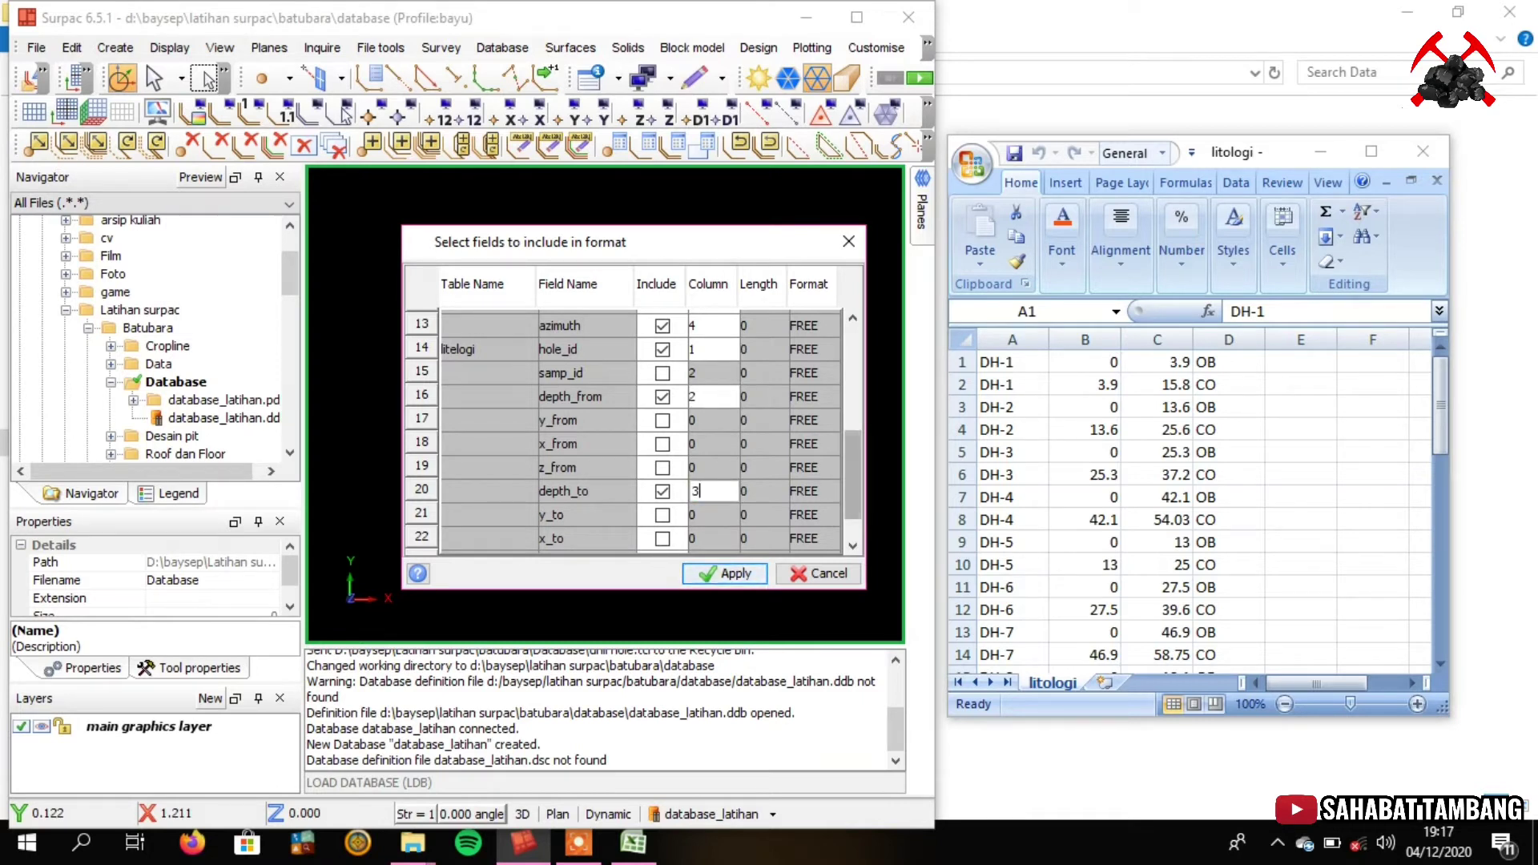
scroll(625, 433, "down", 2)
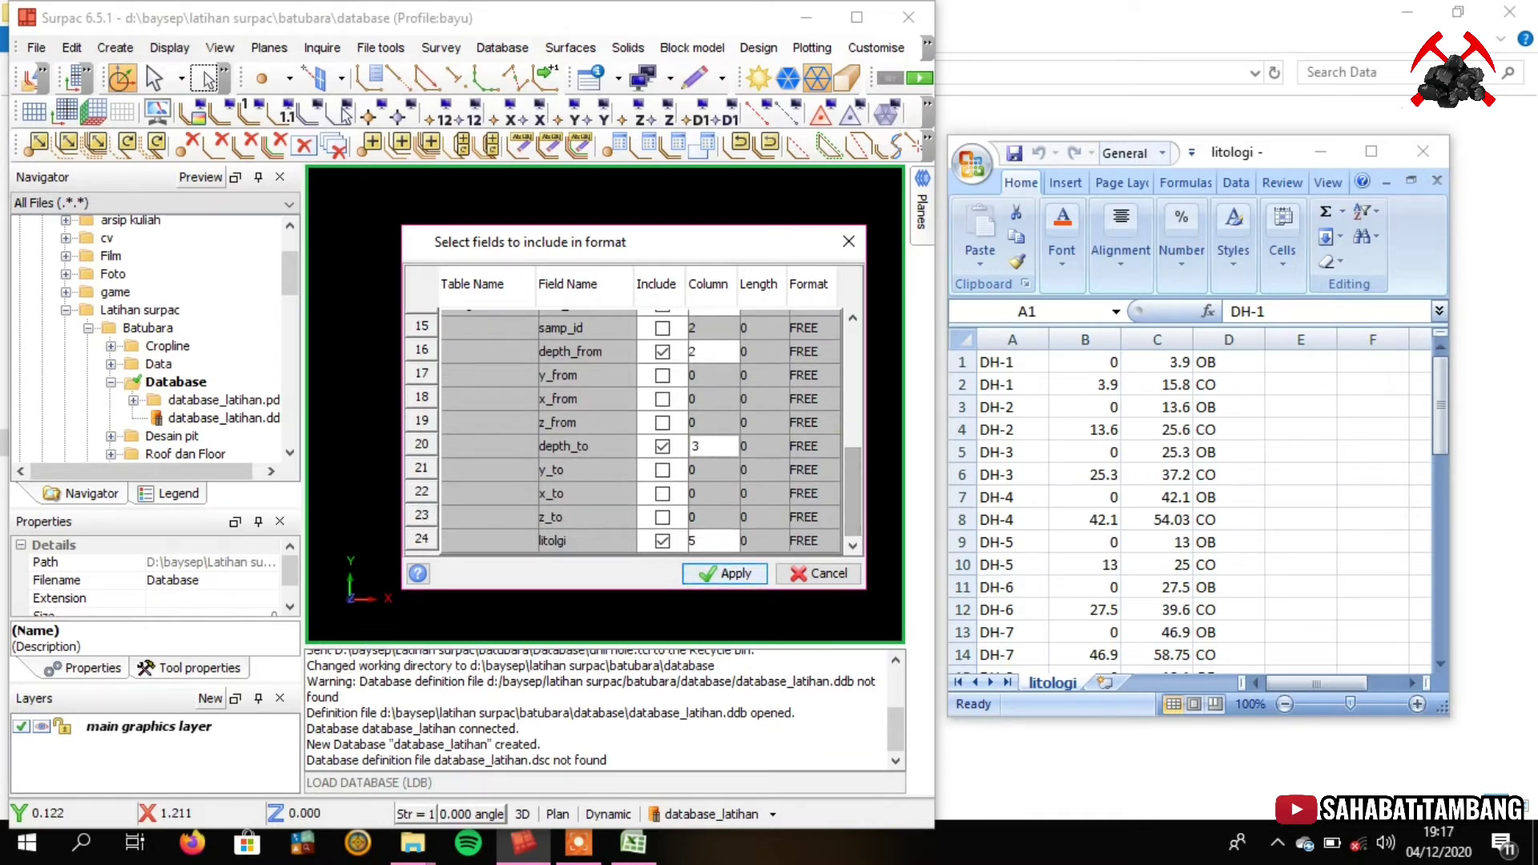
left_click(712, 538)
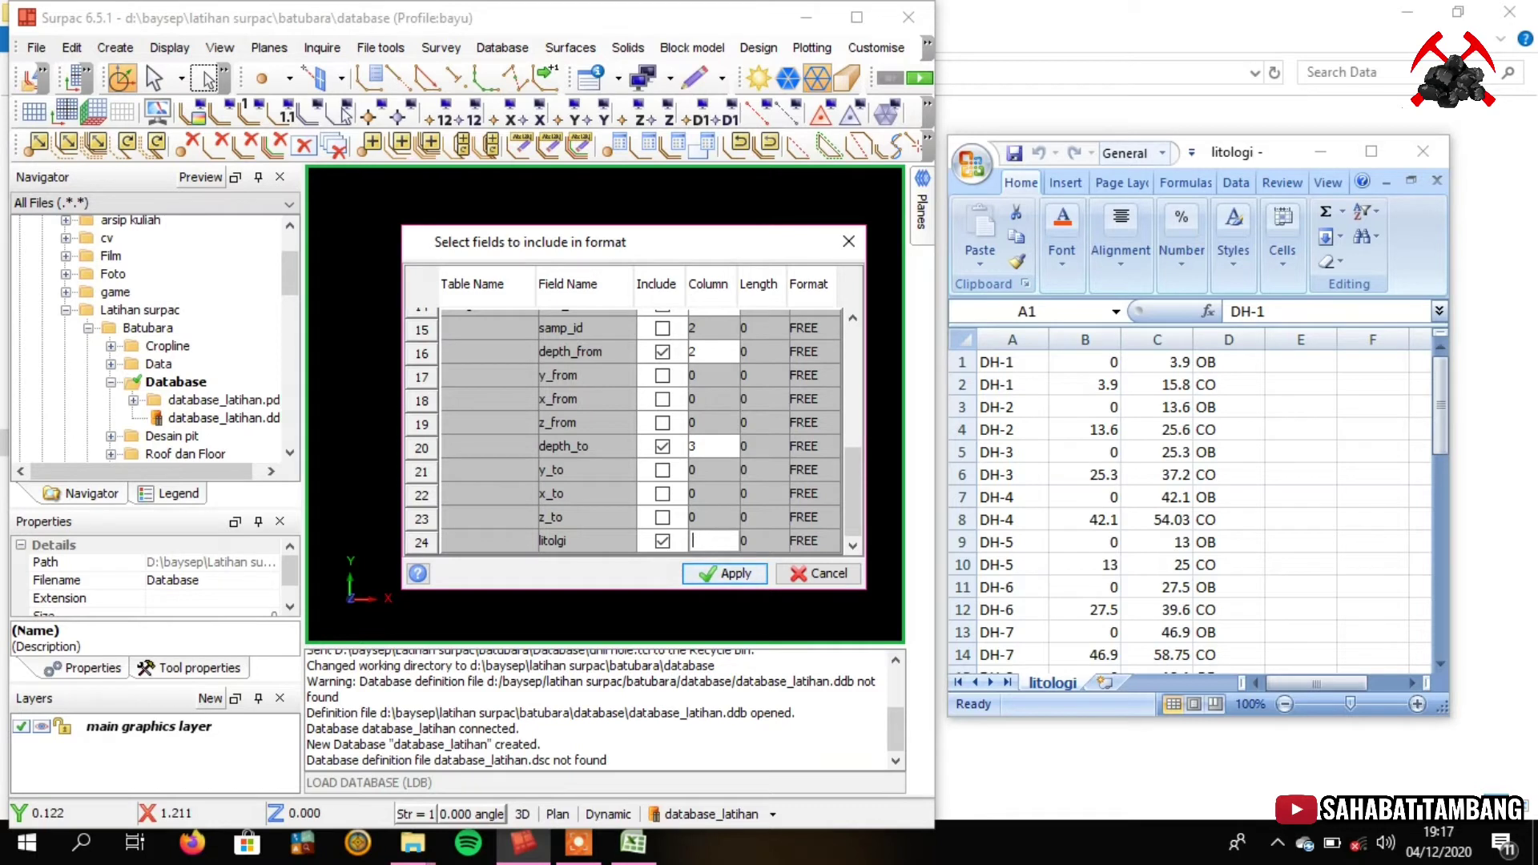
type("4")
left_click(725, 573)
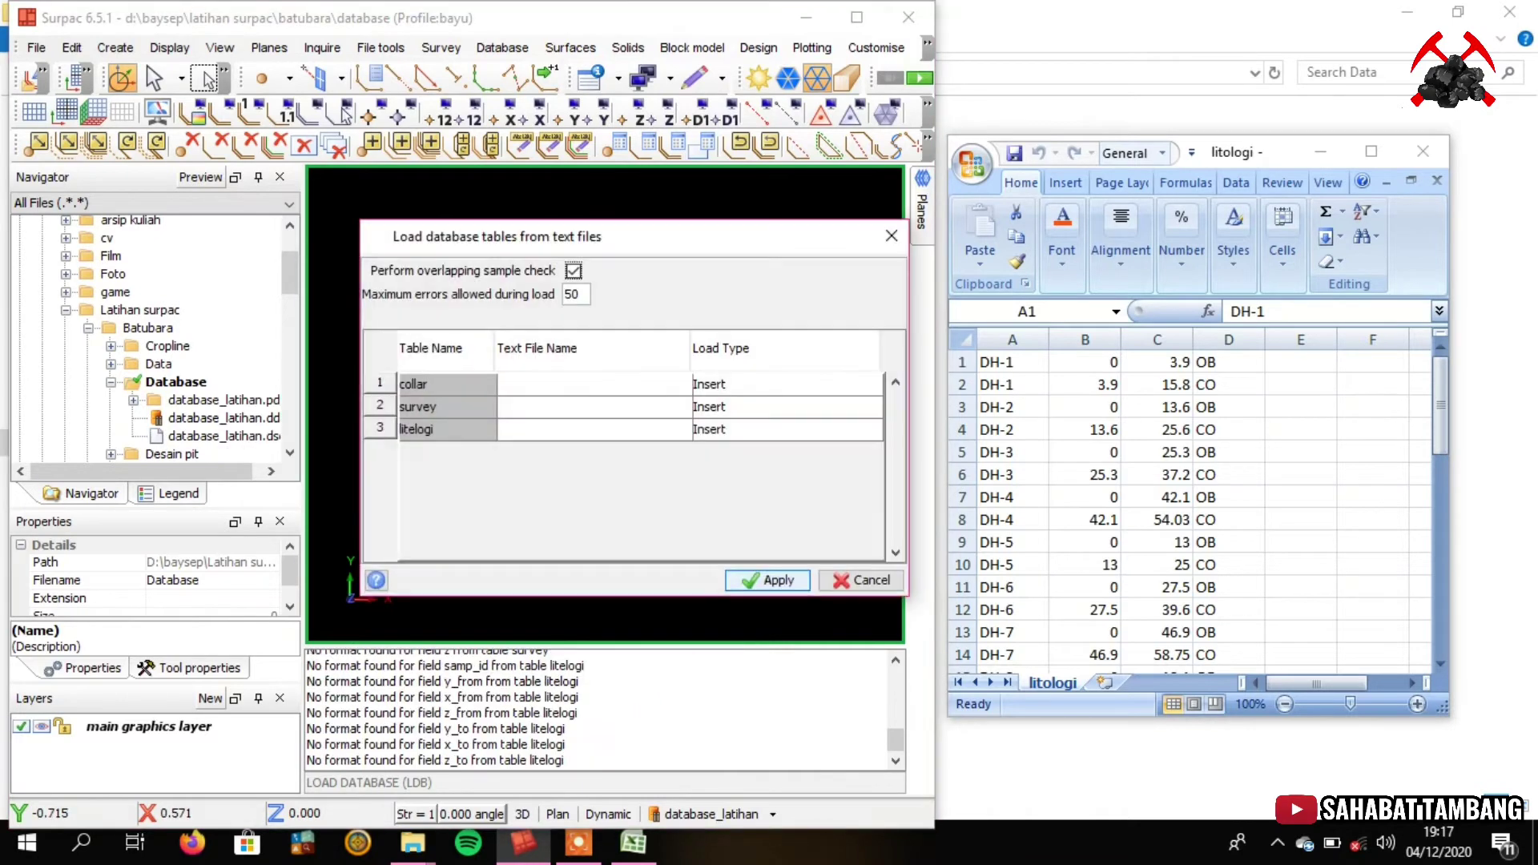
Close the litologi spreadsheet and assign collar.csv from the Data folder as the text file for the collar table
left_click(1423, 152)
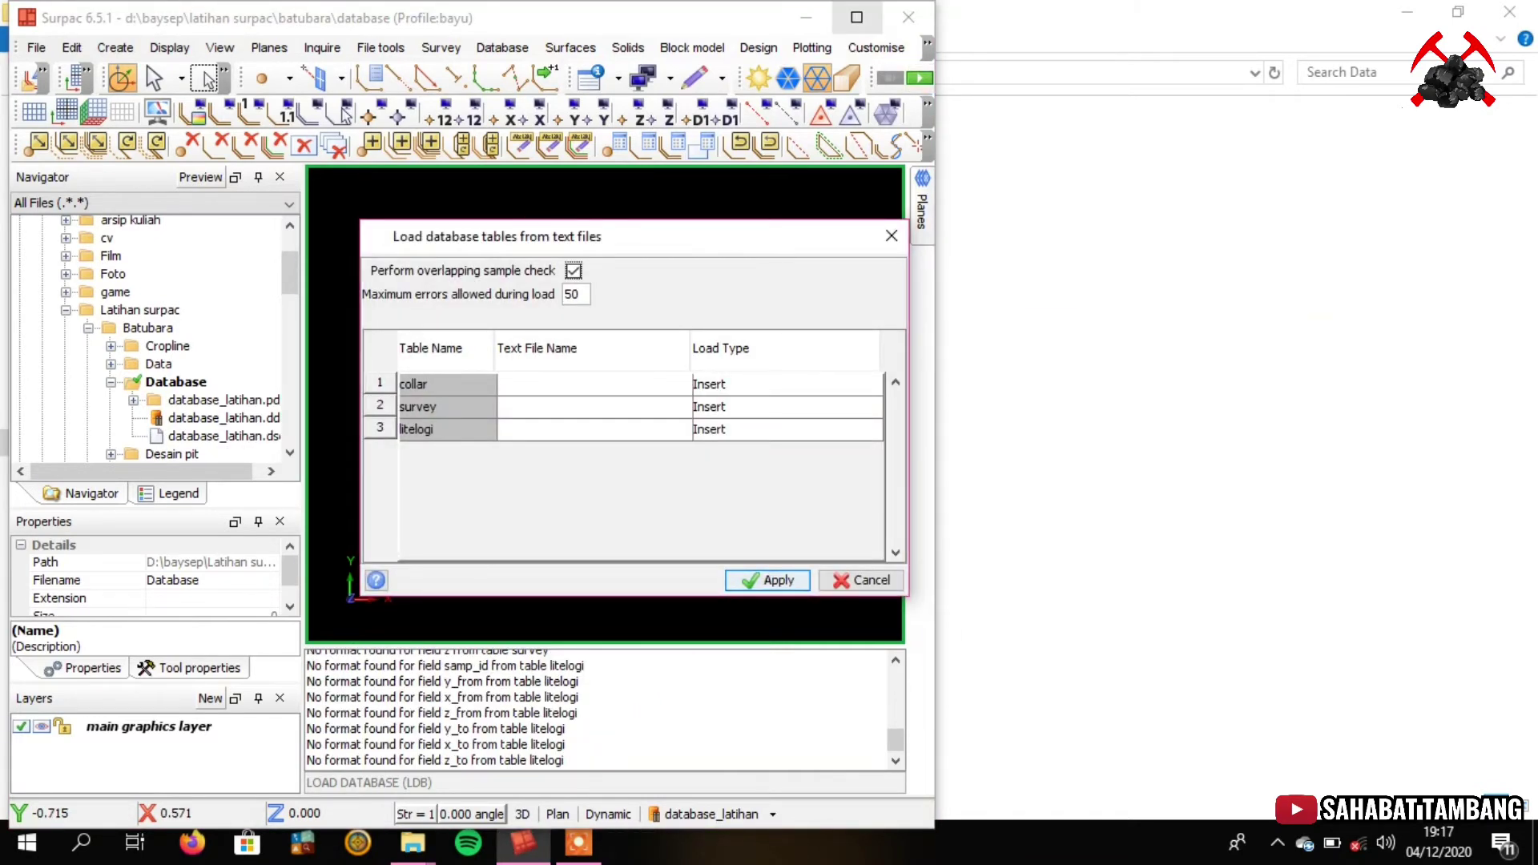
left_click(856, 17)
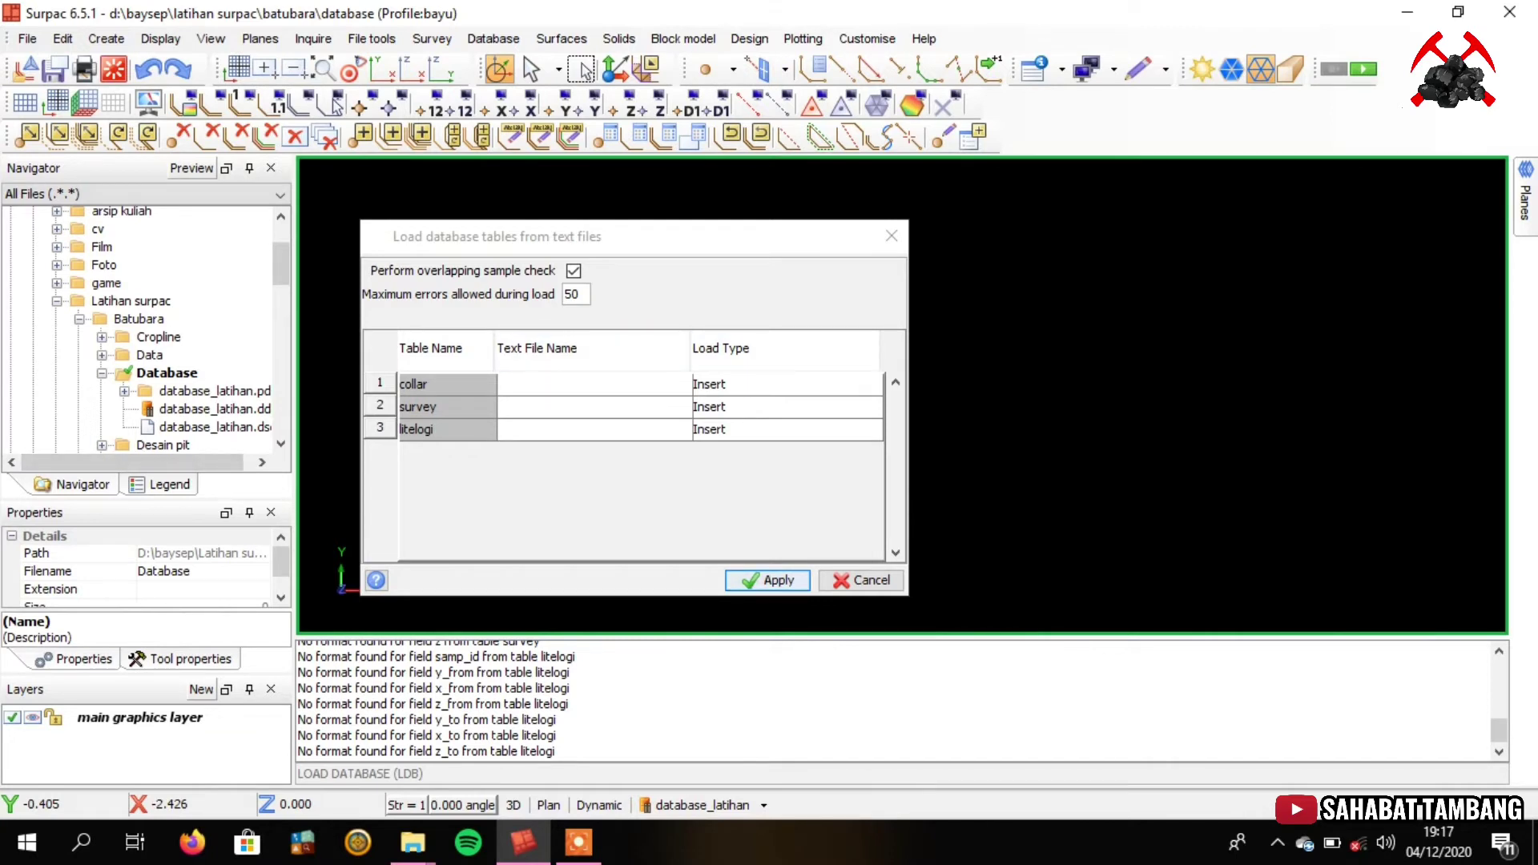
left_click(659, 384)
left_click(681, 385)
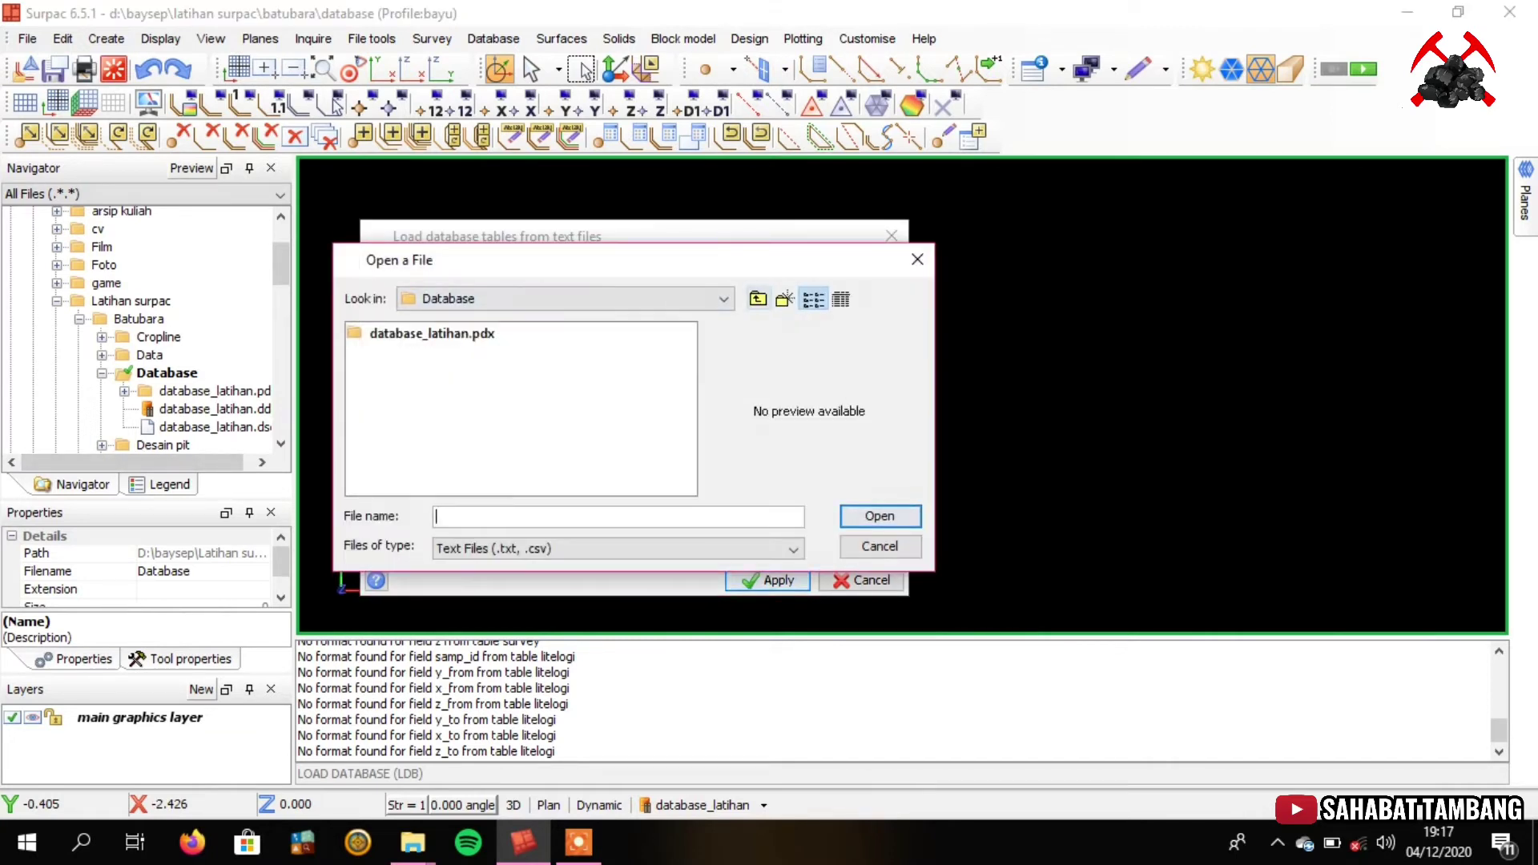
left_click(757, 298)
double_click(383, 353)
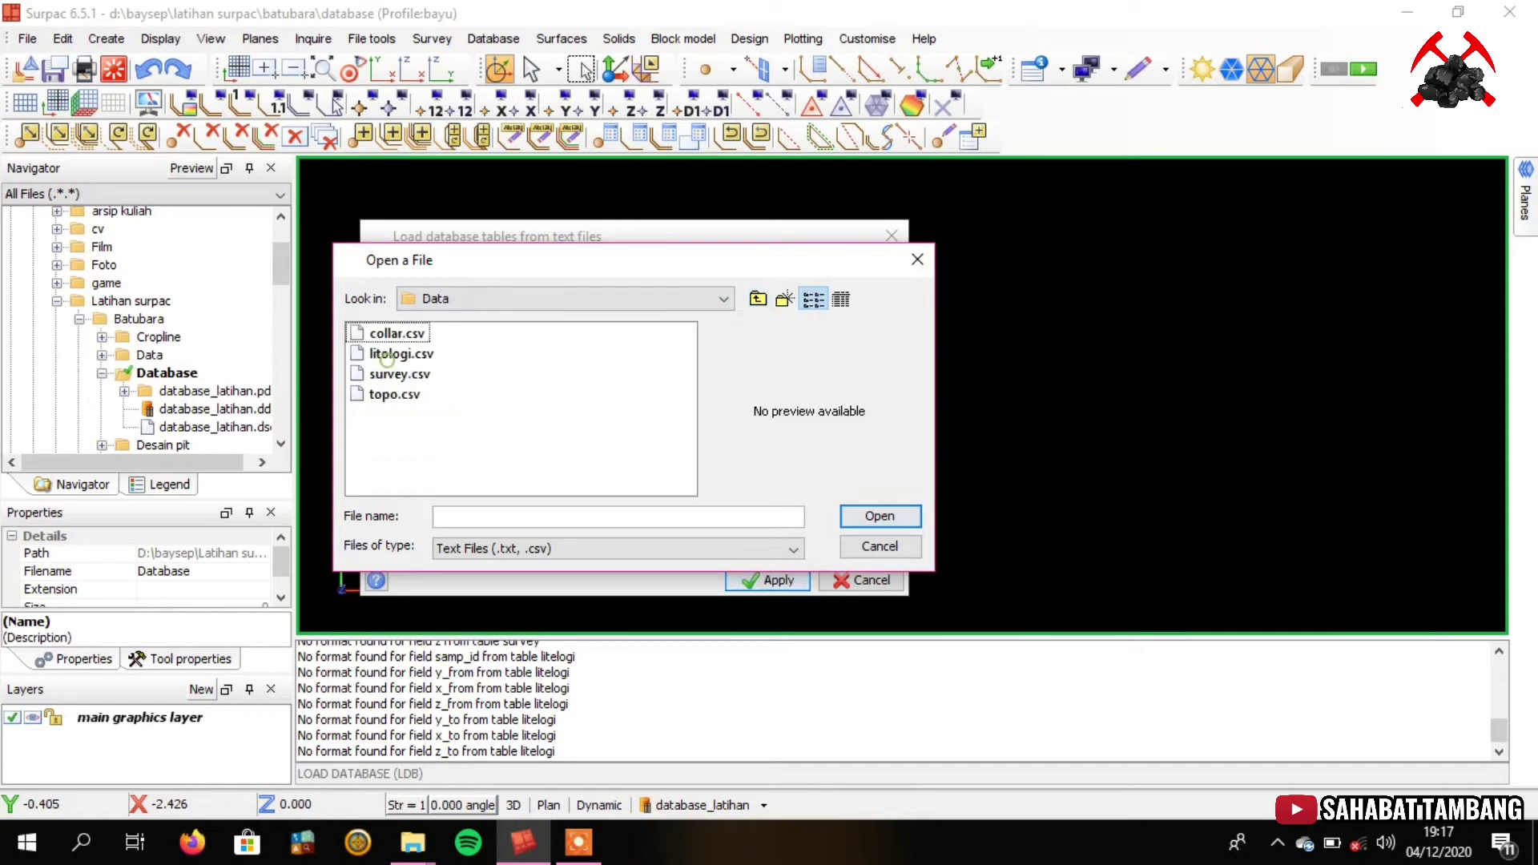
left_click(392, 333)
left_click(880, 516)
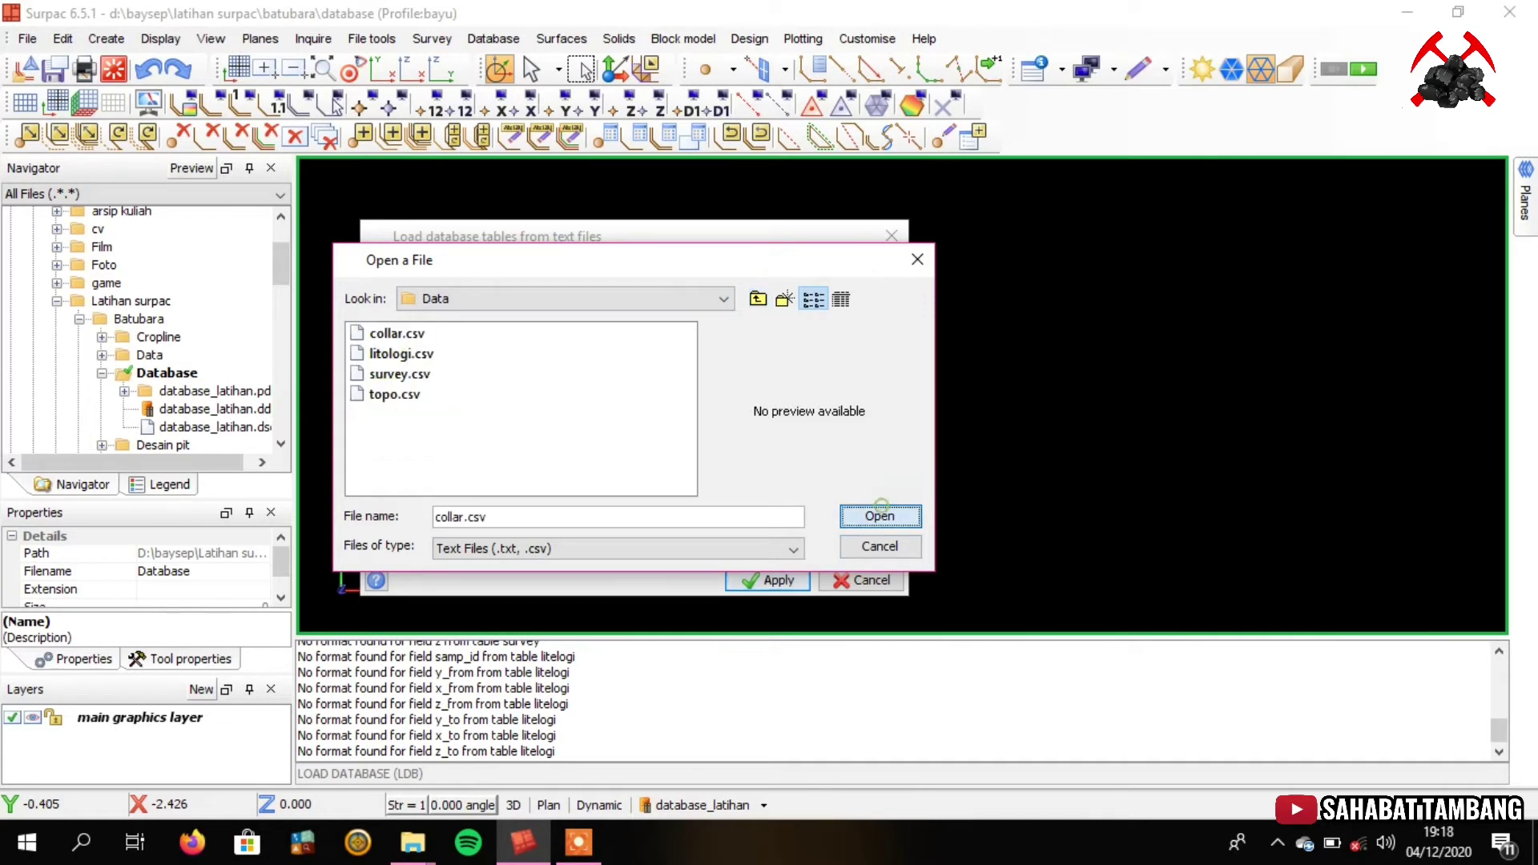
Assign survey.csv from the Data folder as the text file for the survey table
left_click(593, 407)
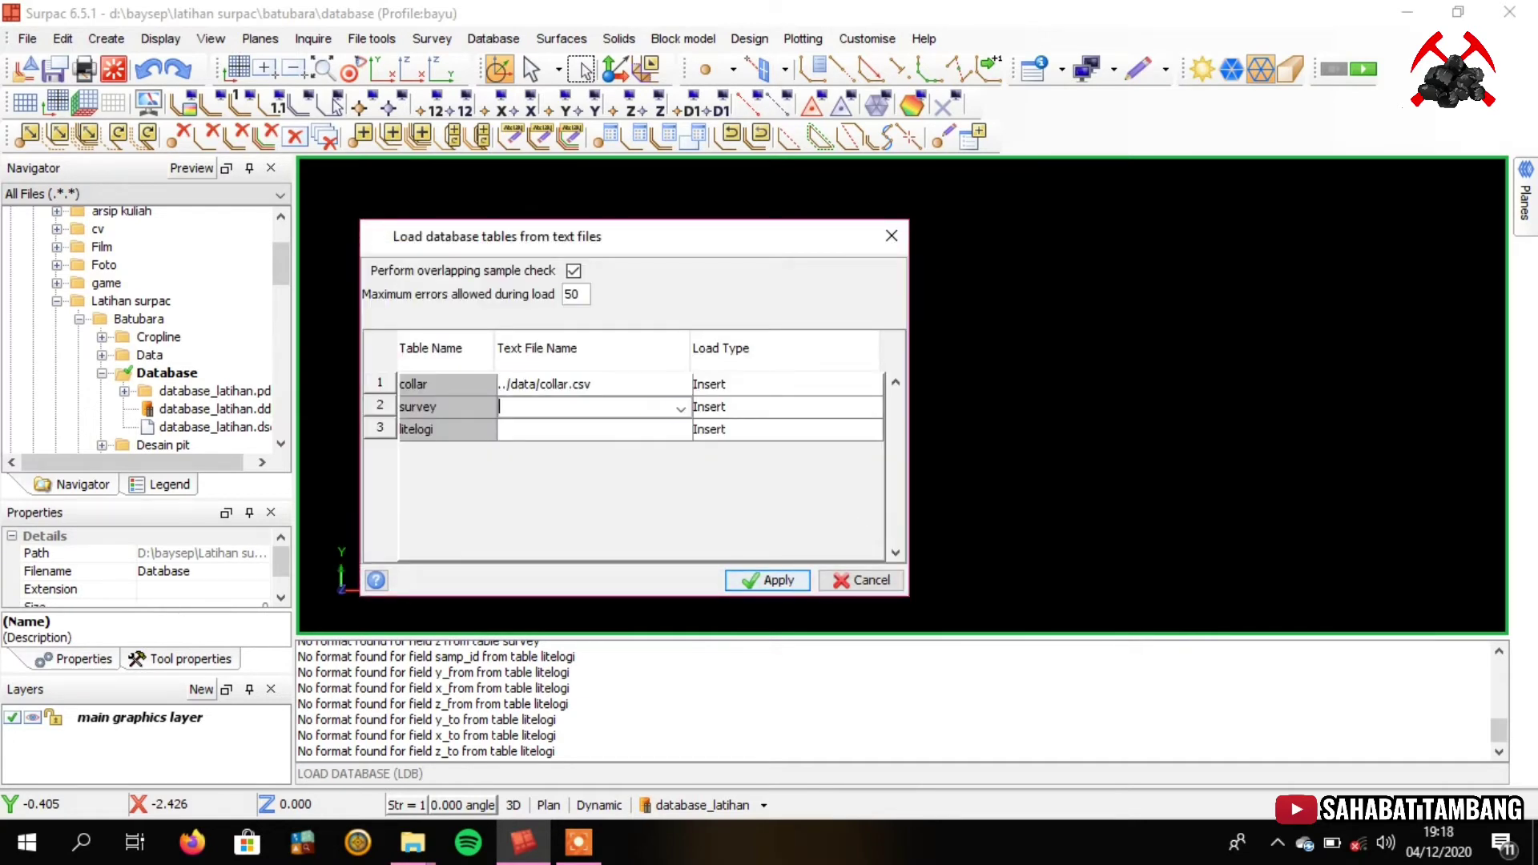
left_click(680, 407)
left_click(757, 299)
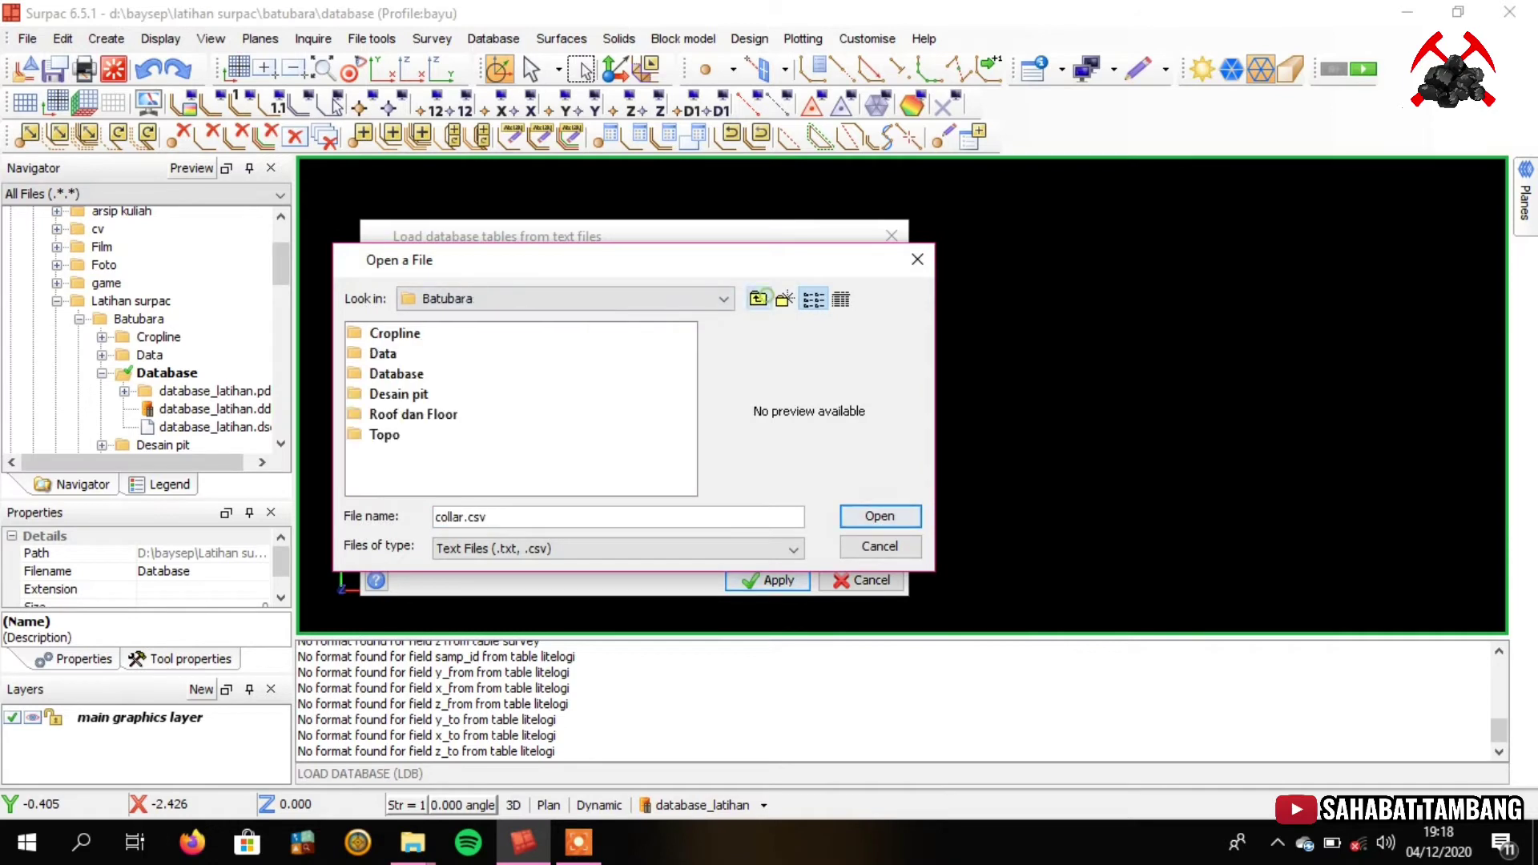
double_click(383, 353)
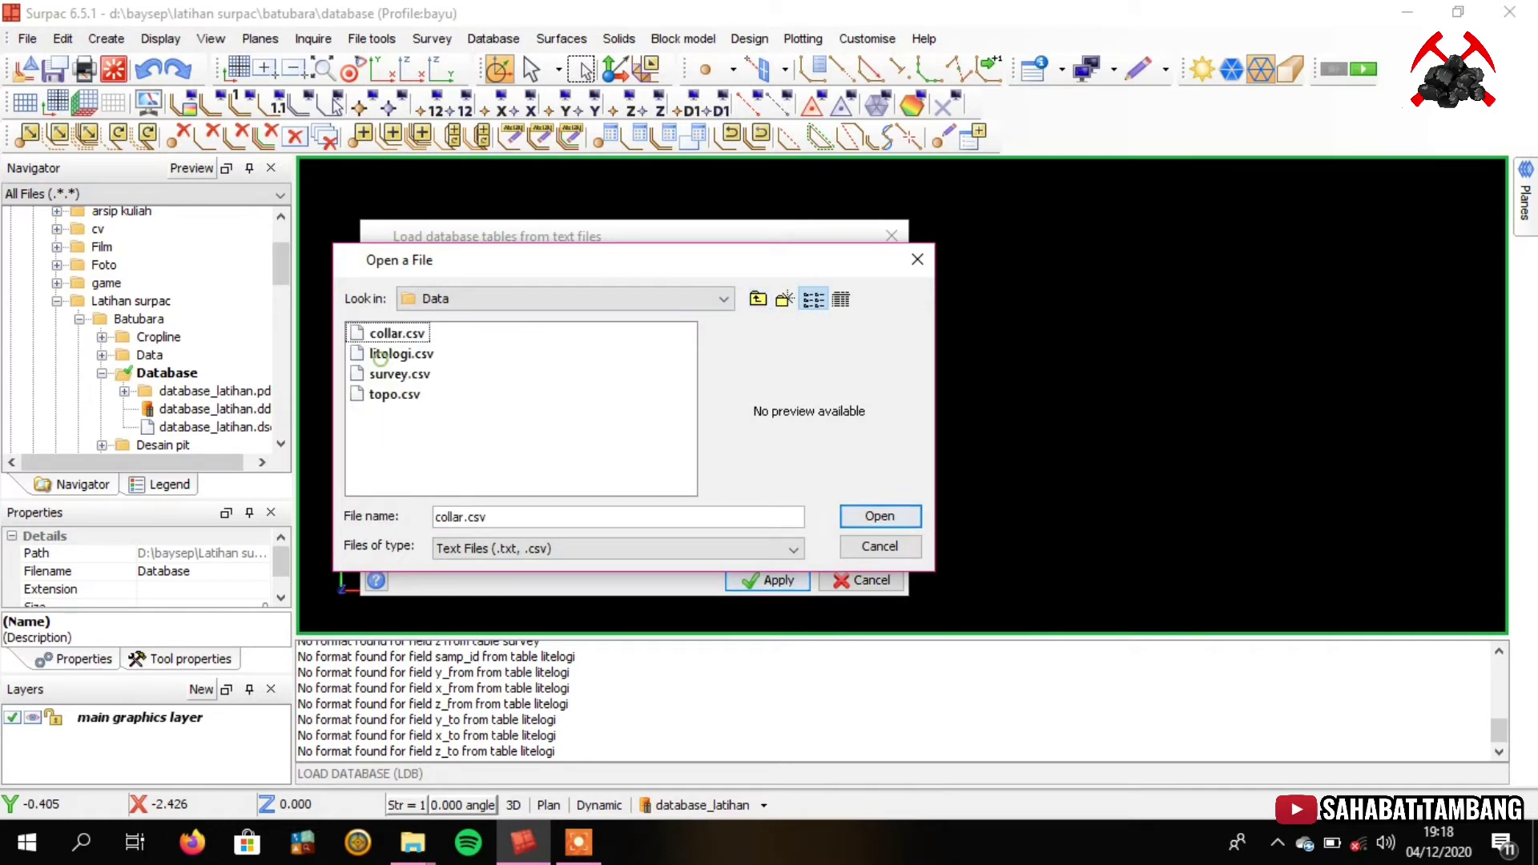
left_click(400, 374)
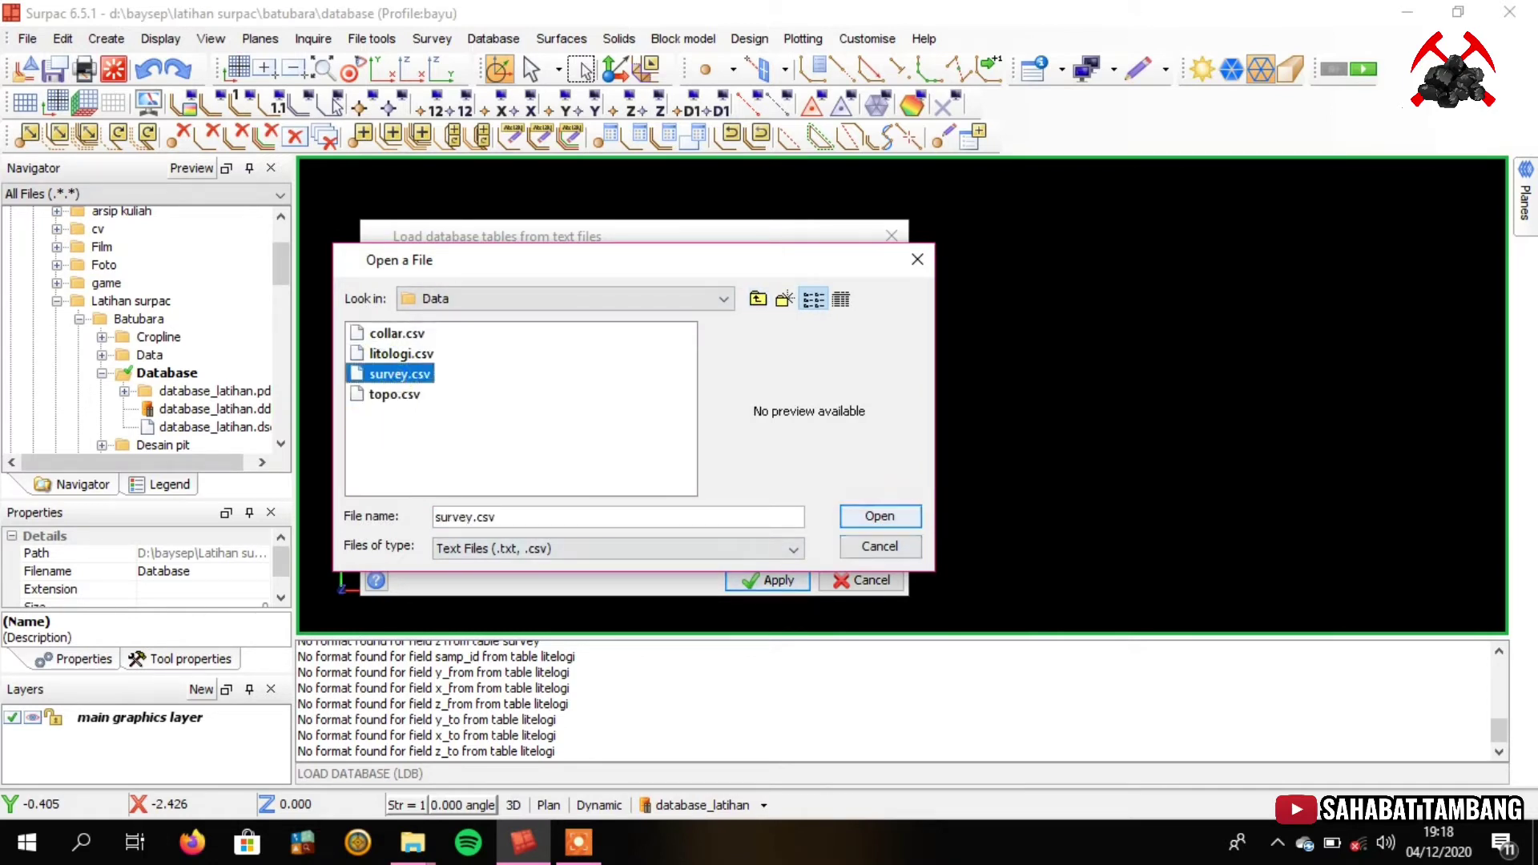
left_click(880, 515)
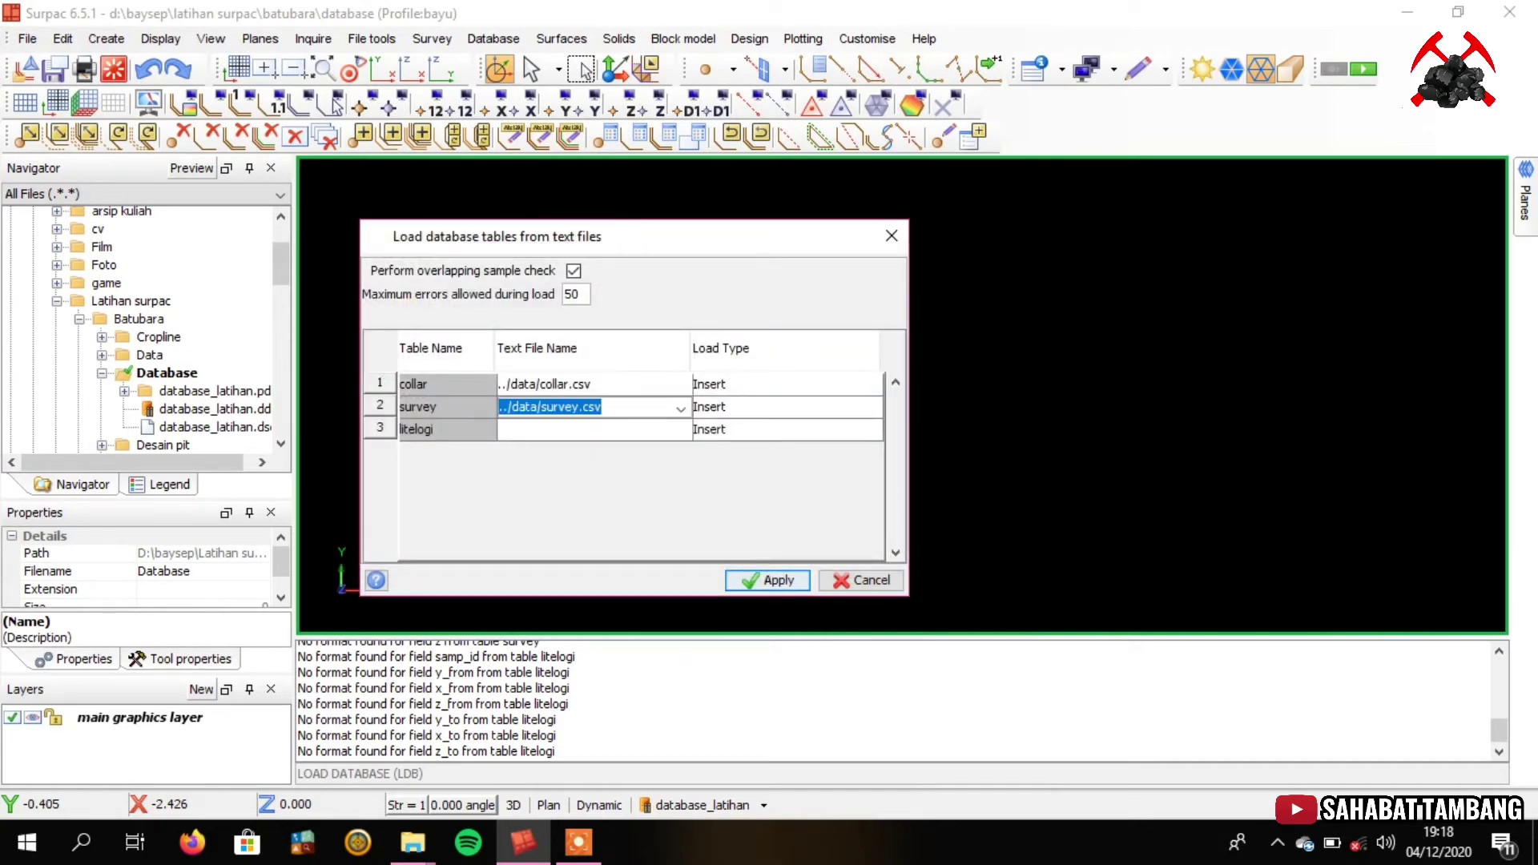
Assign litologi.csv from the Data folder to the litelogi table and load all three tables into the database
left_click(609, 430)
left_click(680, 430)
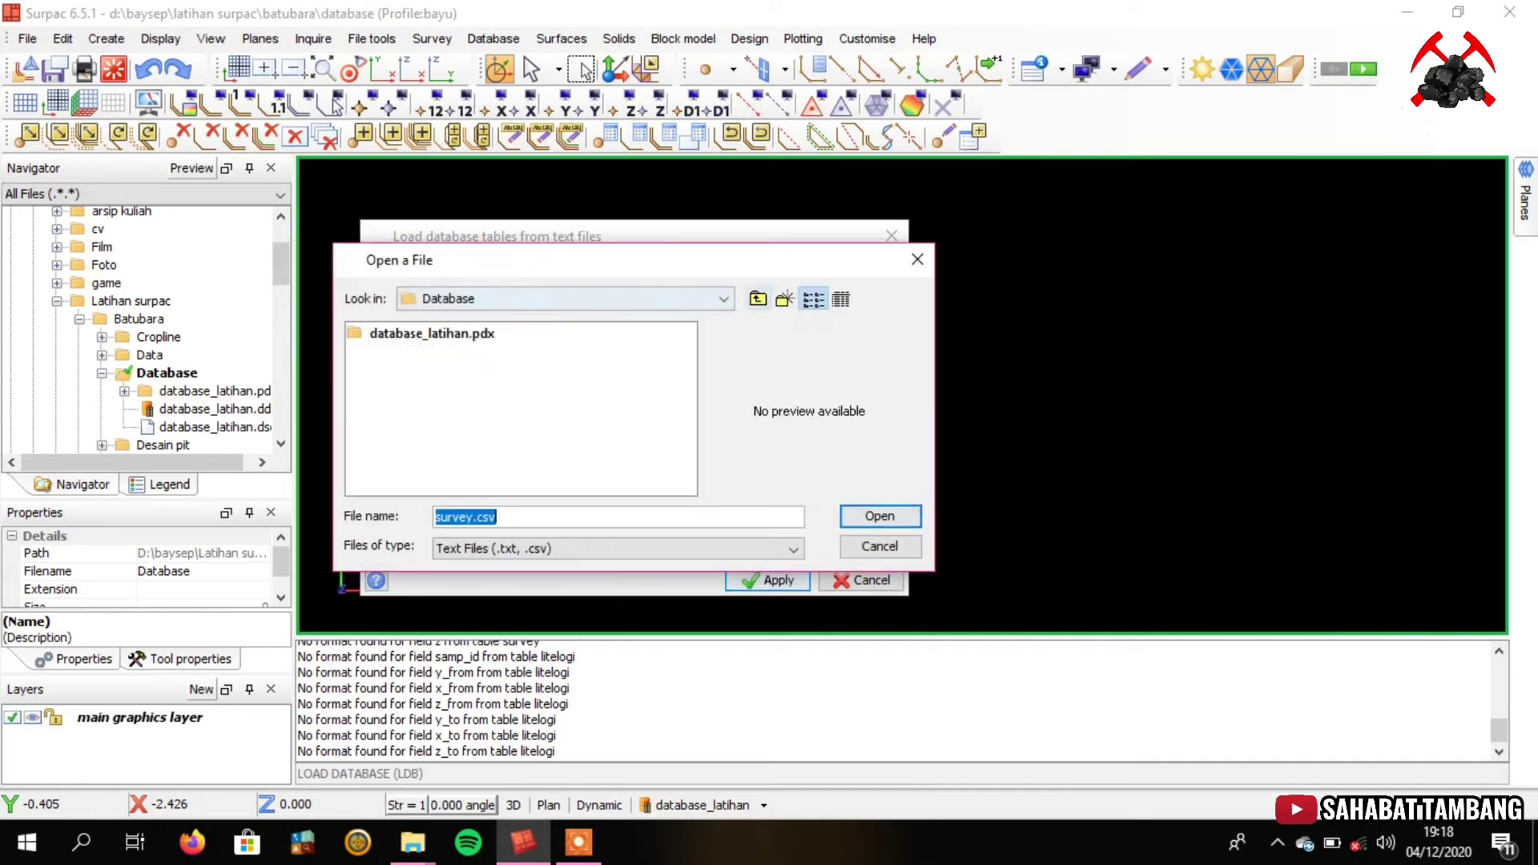
left_click(758, 299)
left_click(383, 353)
double_click(383, 353)
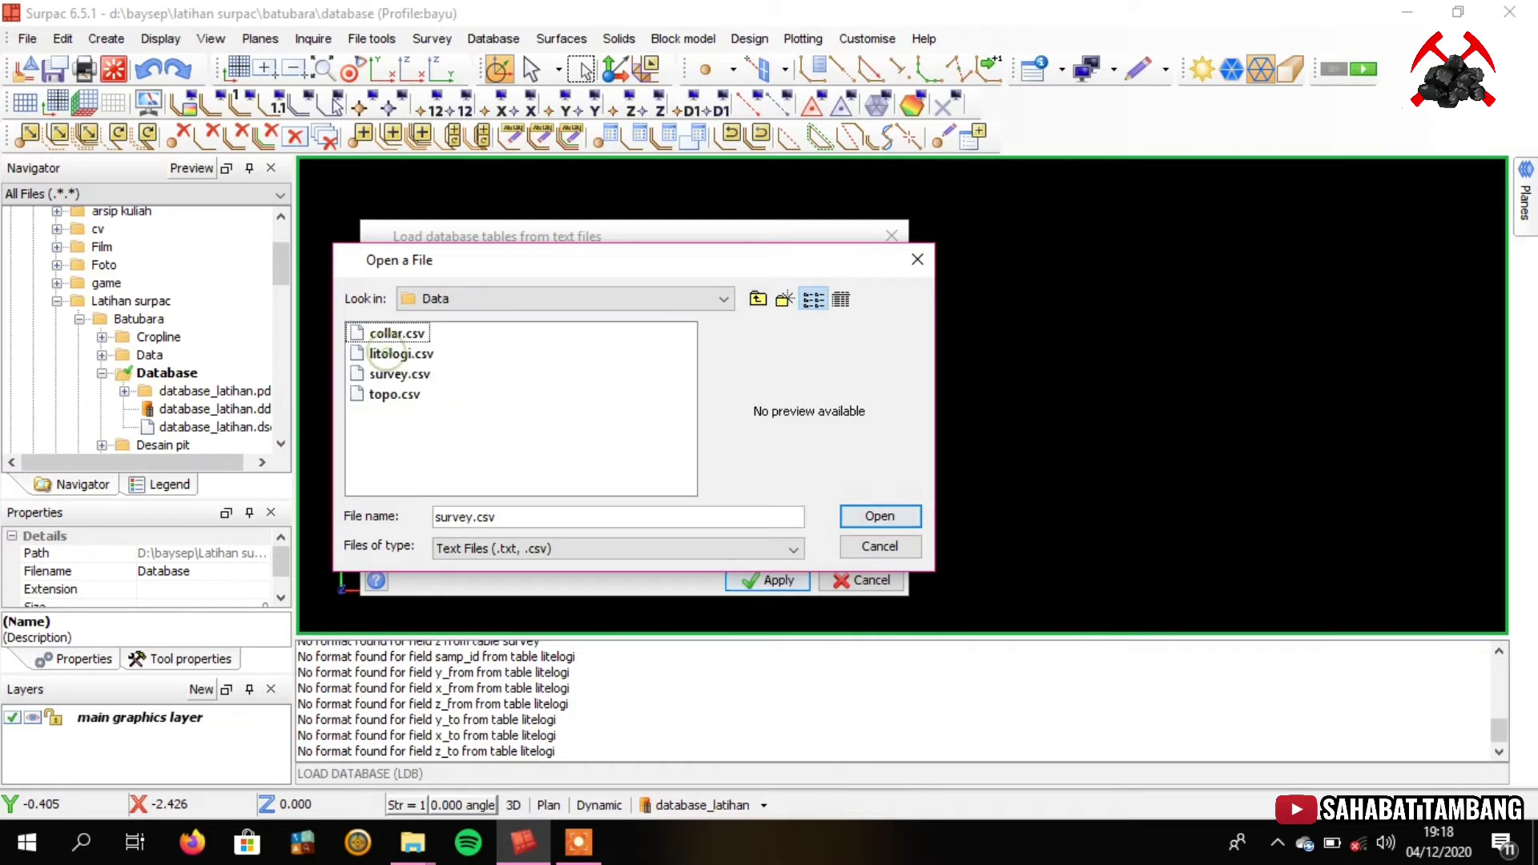
left_click(395, 355)
double_click(394, 355)
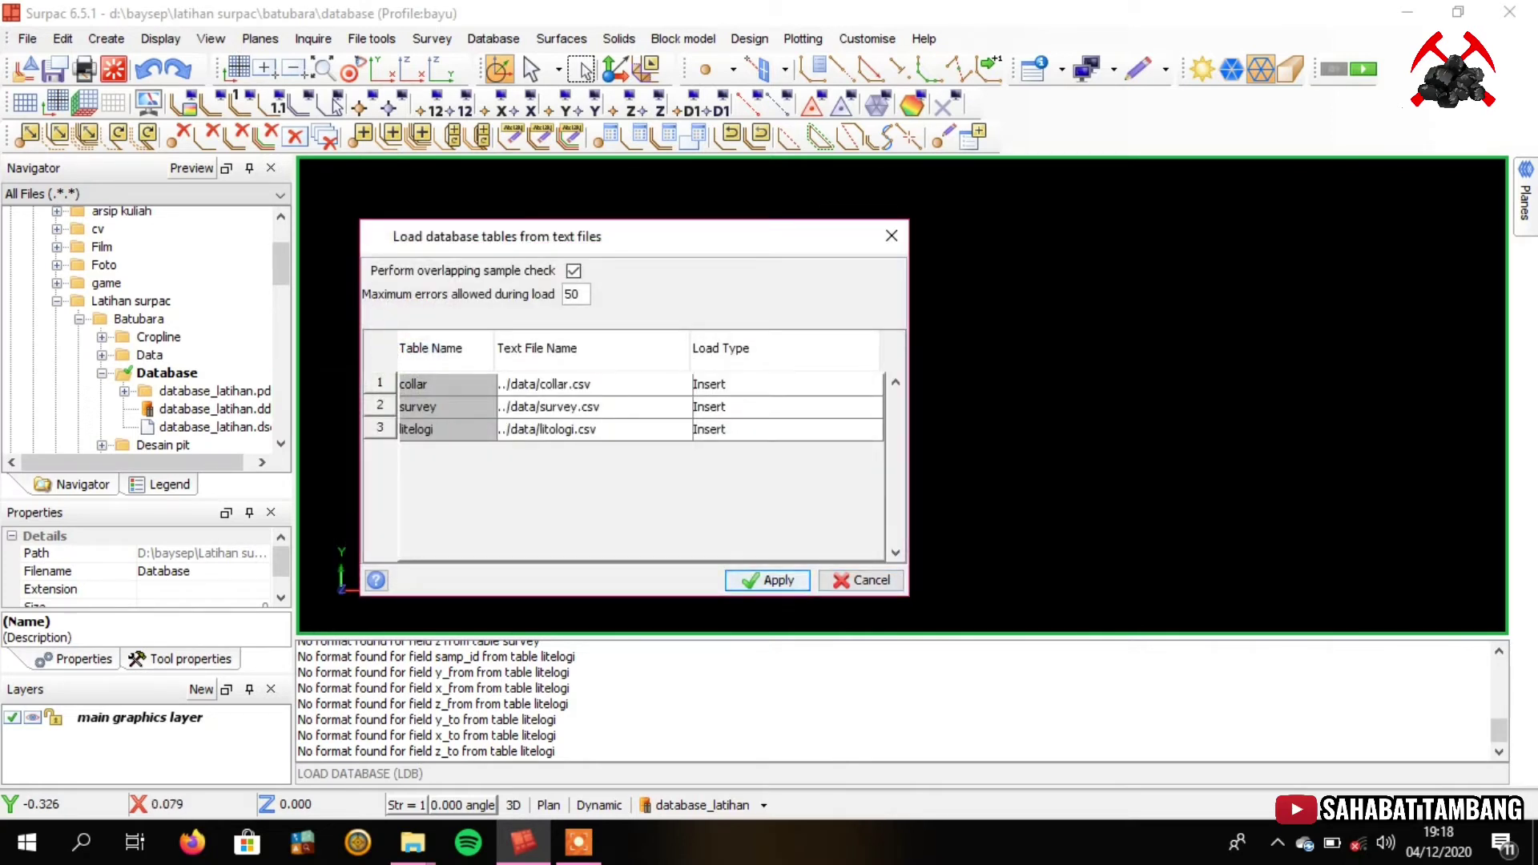
left_click(767, 580)
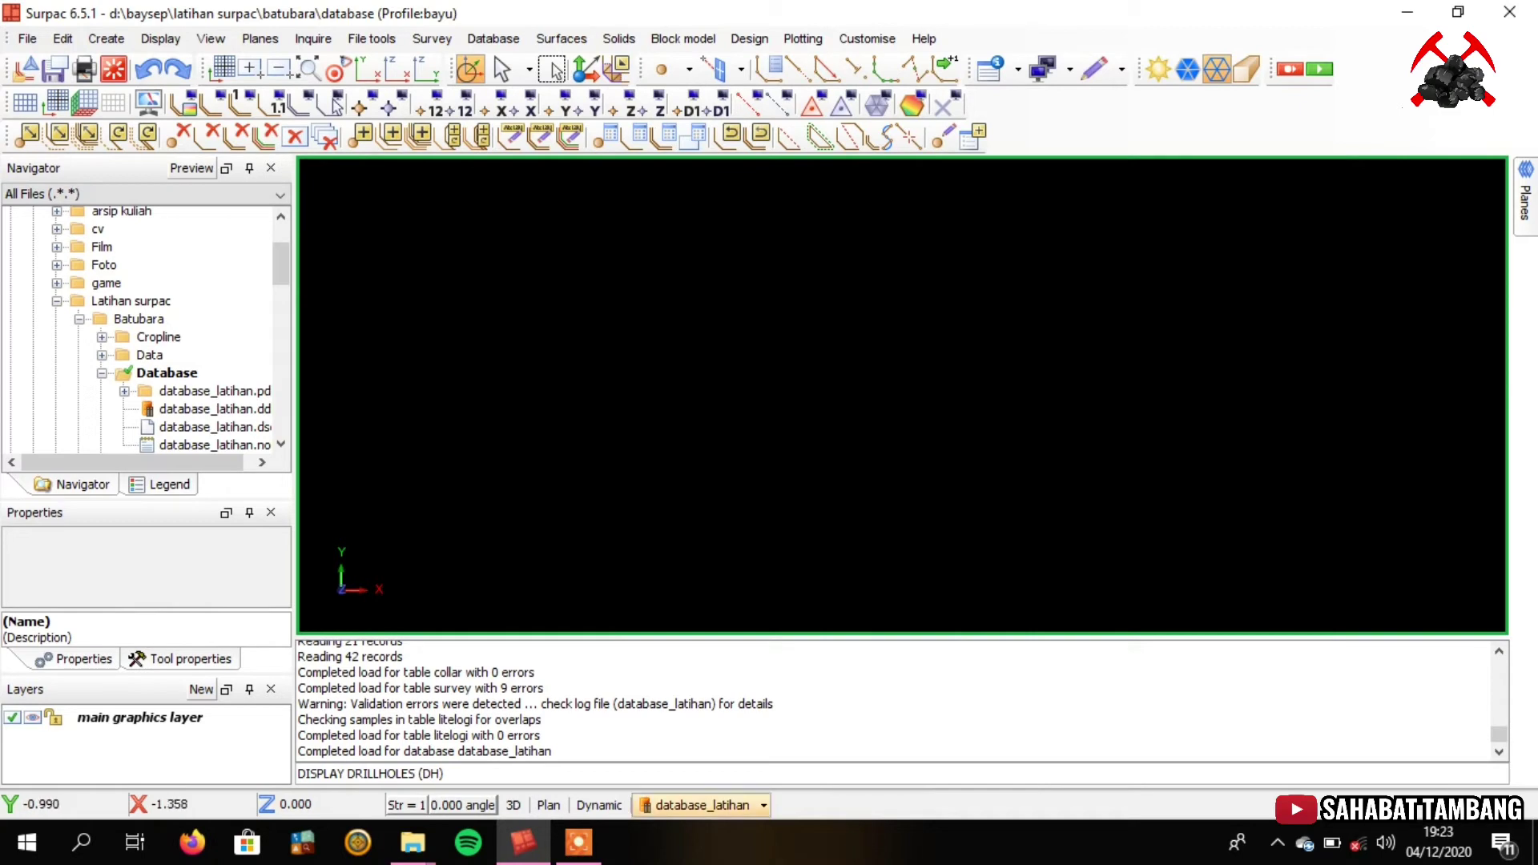
Start displaying the drillholes of database_latihan and colour the traces by the collar table
left_click(701, 805)
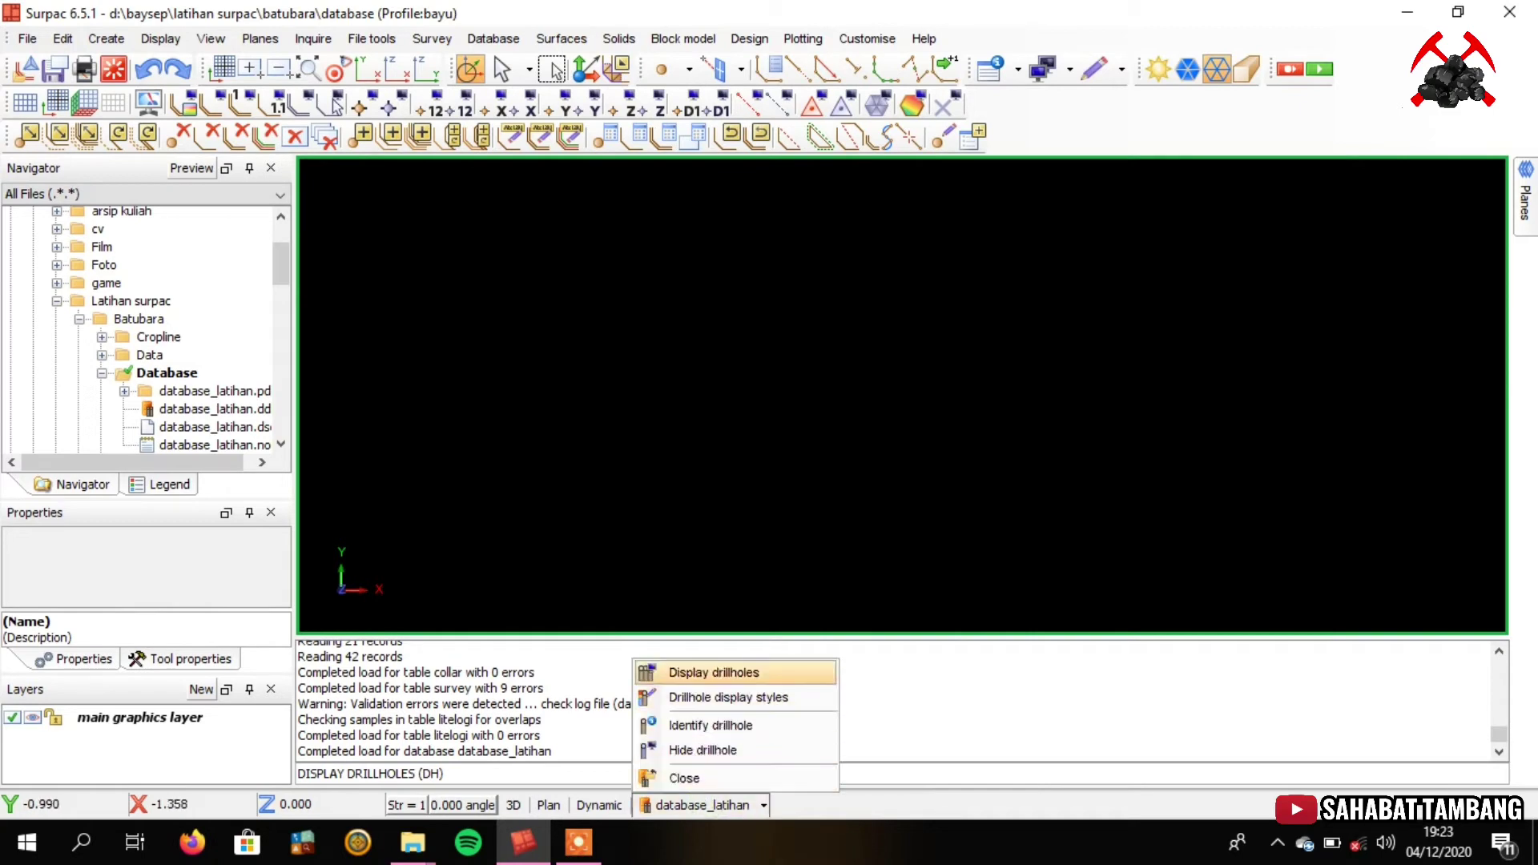
left_click(721, 672)
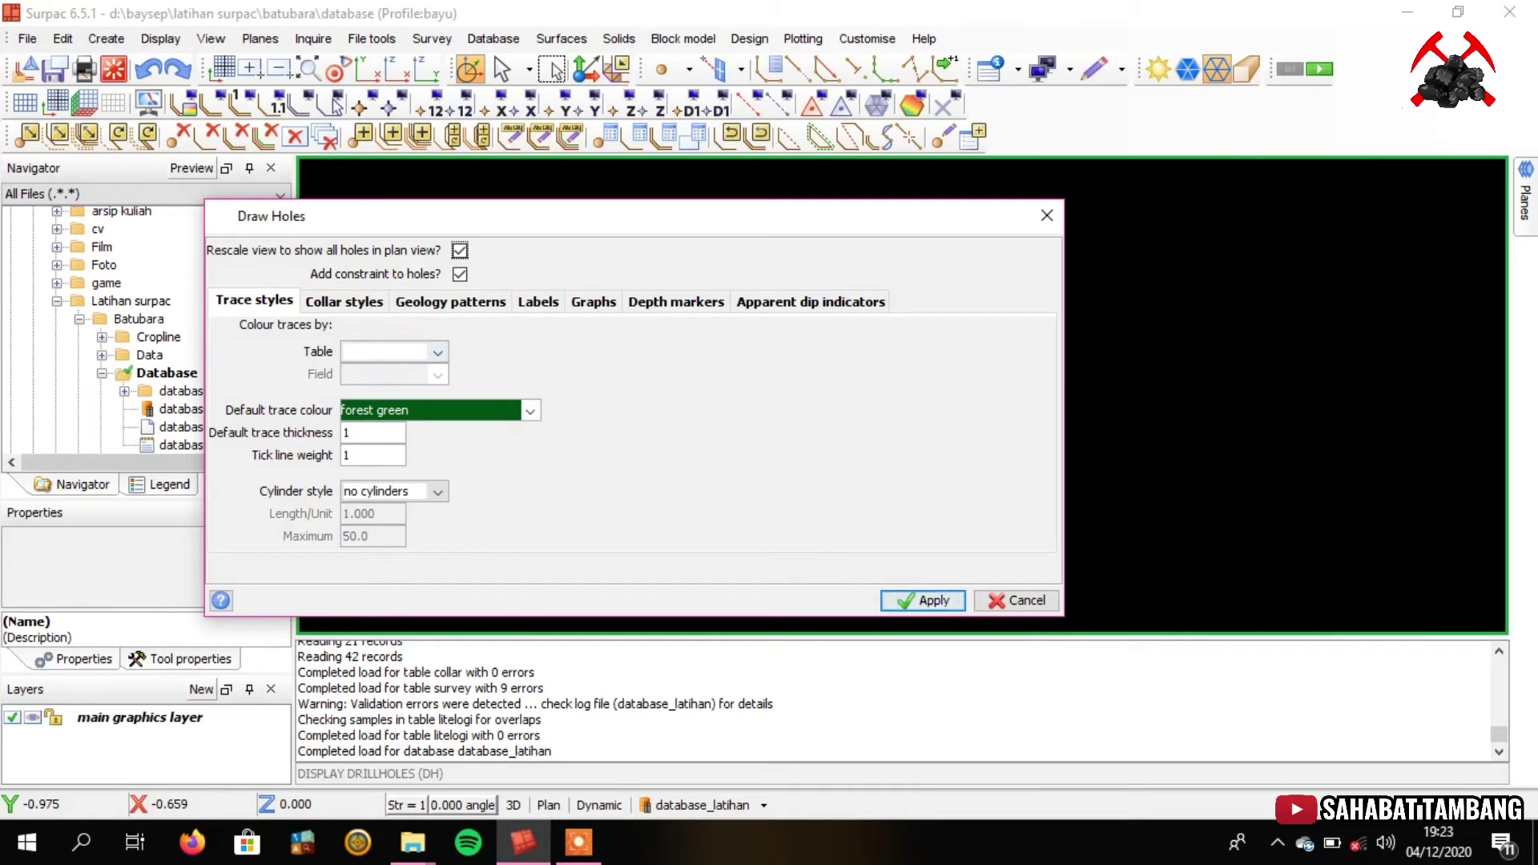
left_click(437, 353)
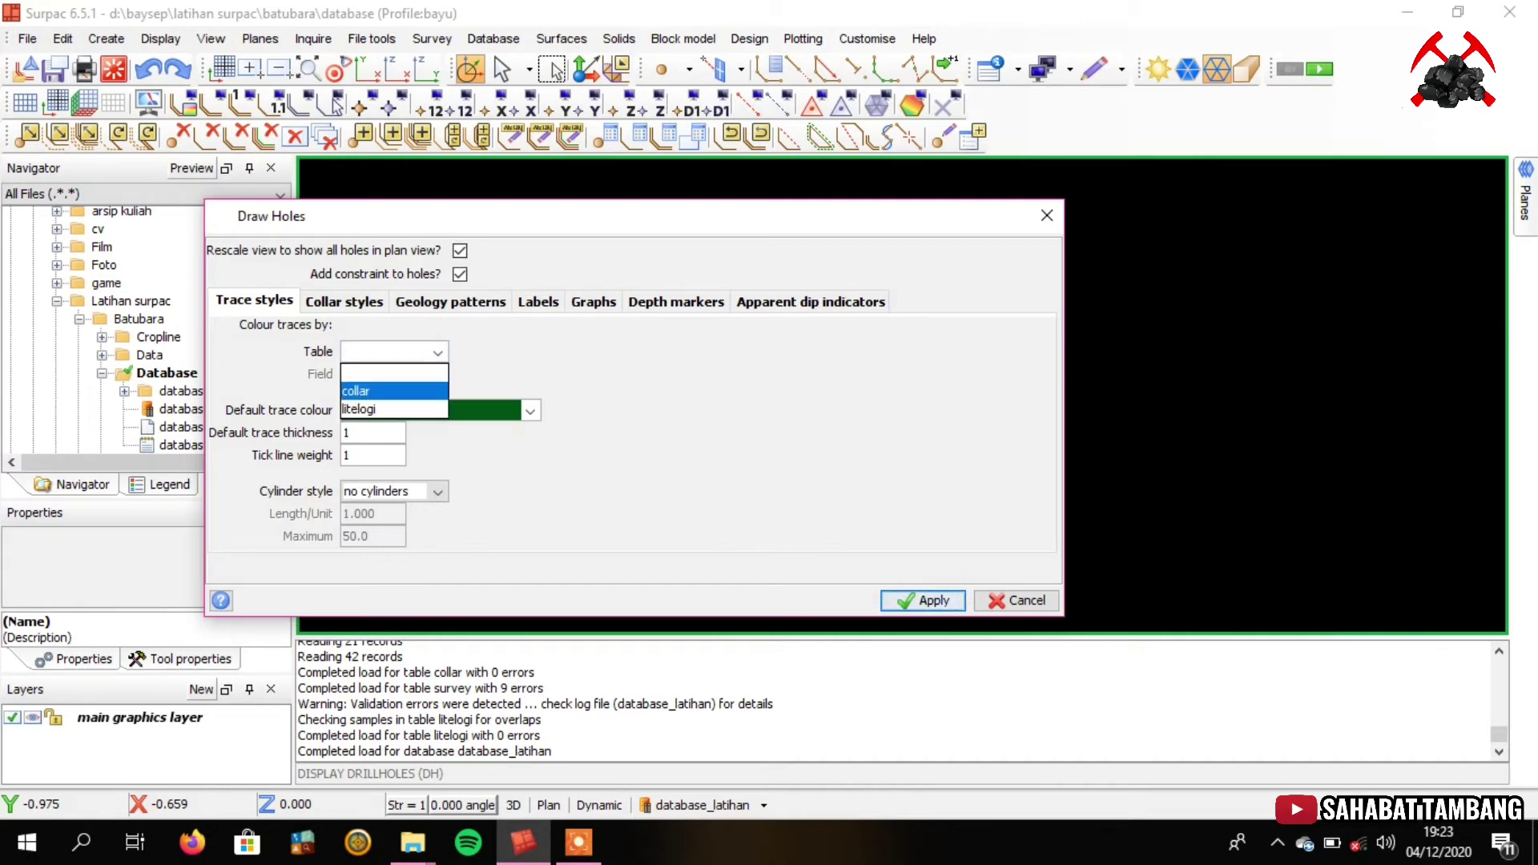
left_click(388, 390)
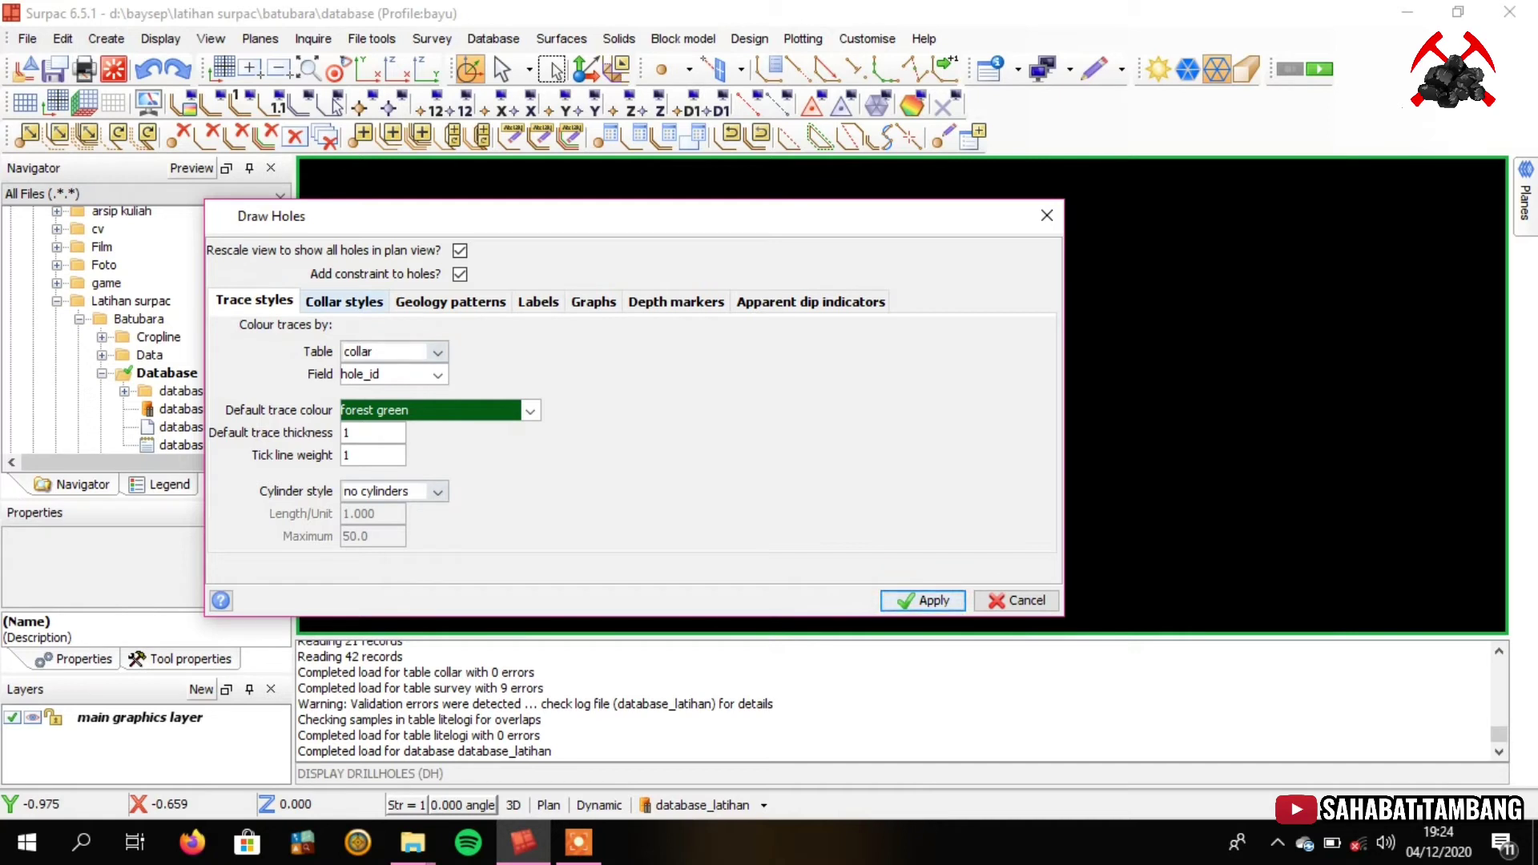
Keep the (+) collar marker and label the collars with the hole_id field
left_click(344, 301)
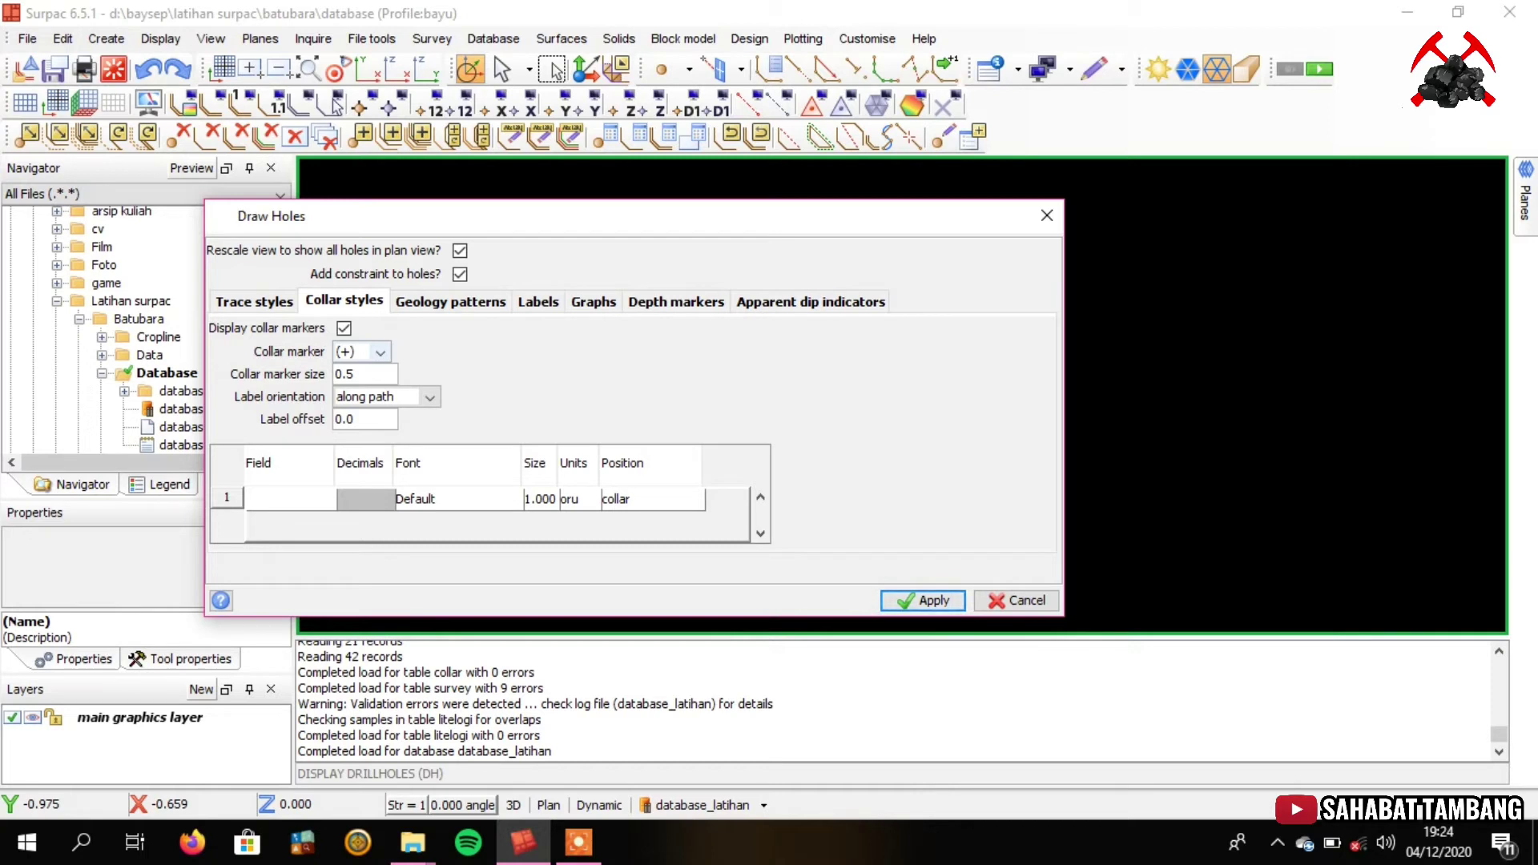
left_click(381, 352)
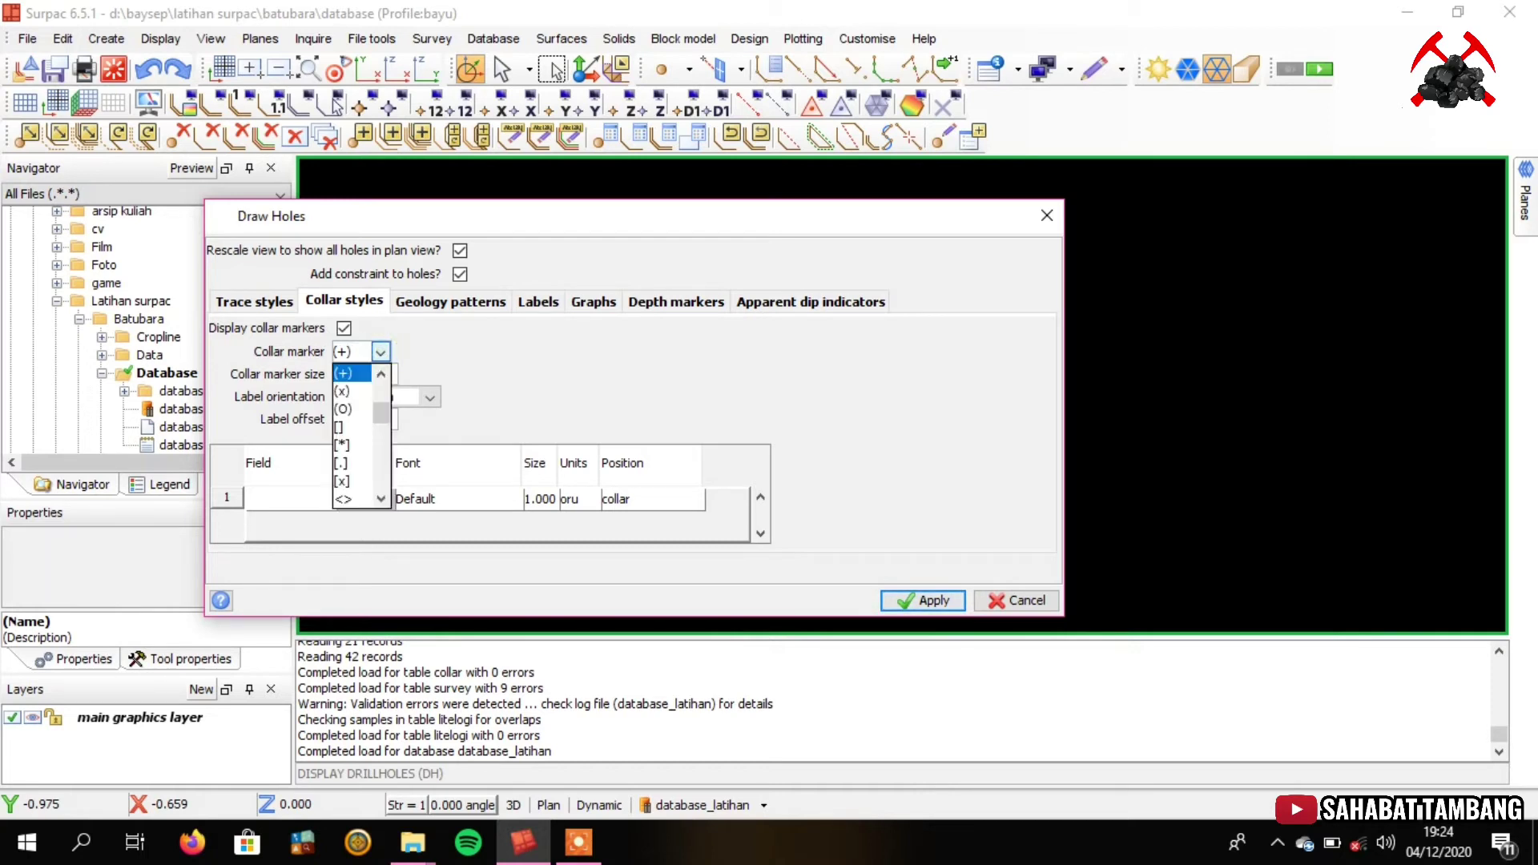
left_click(381, 352)
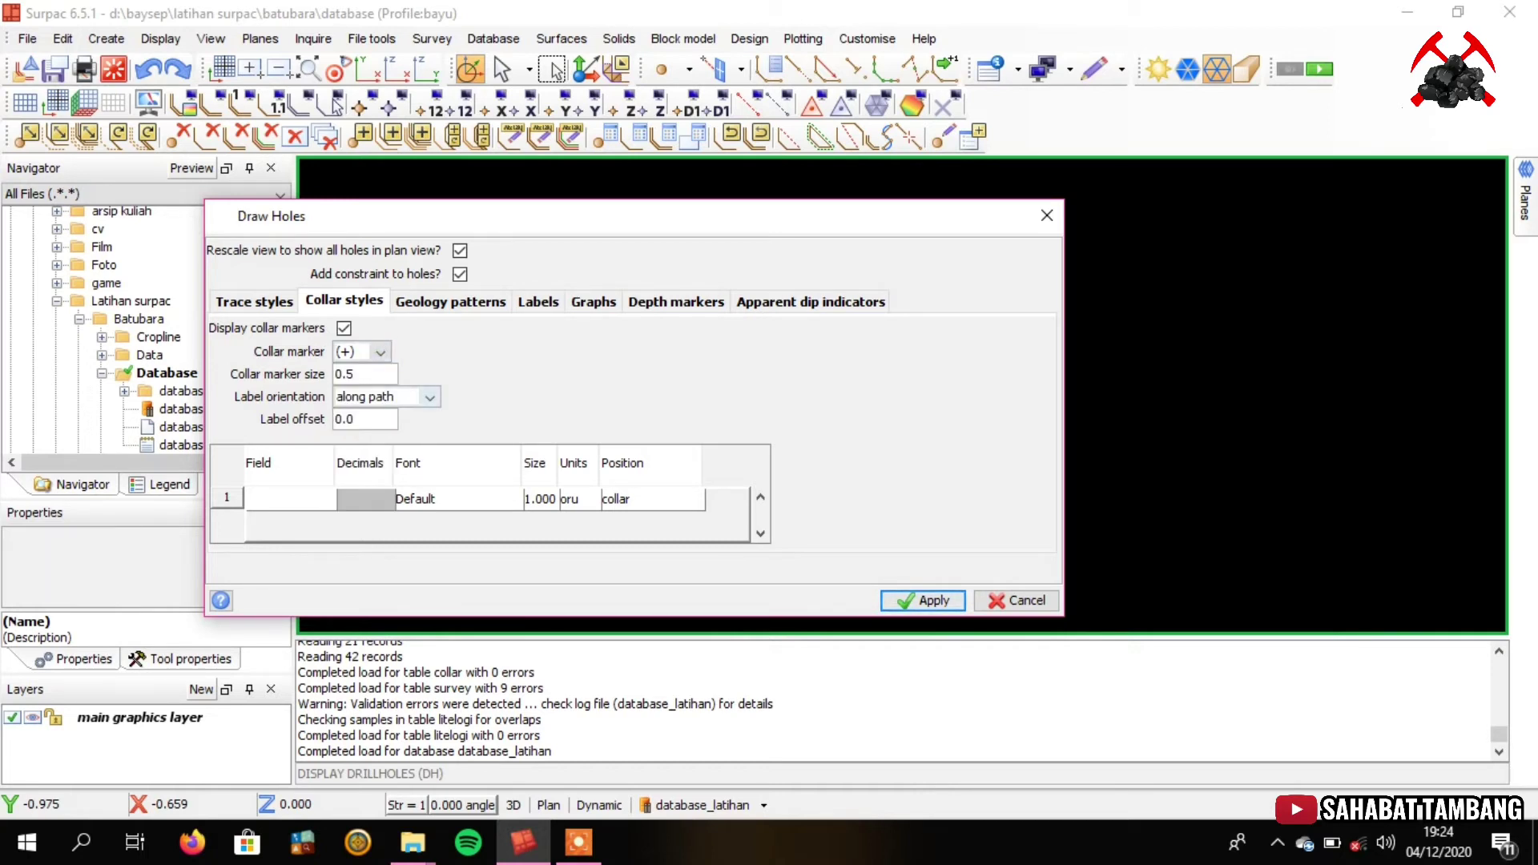
left_click(291, 498)
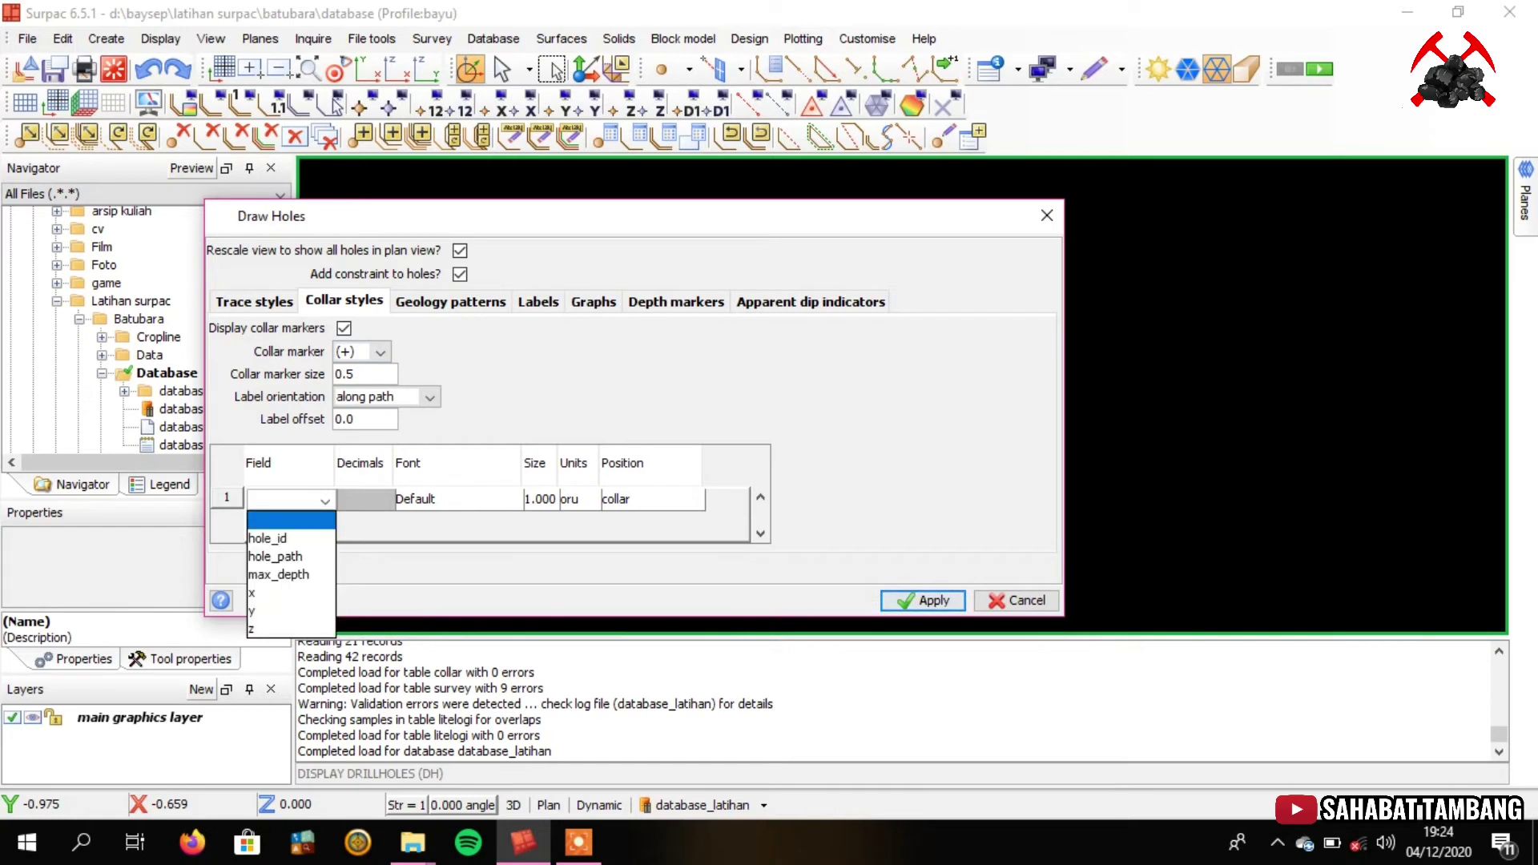
left_click(268, 538)
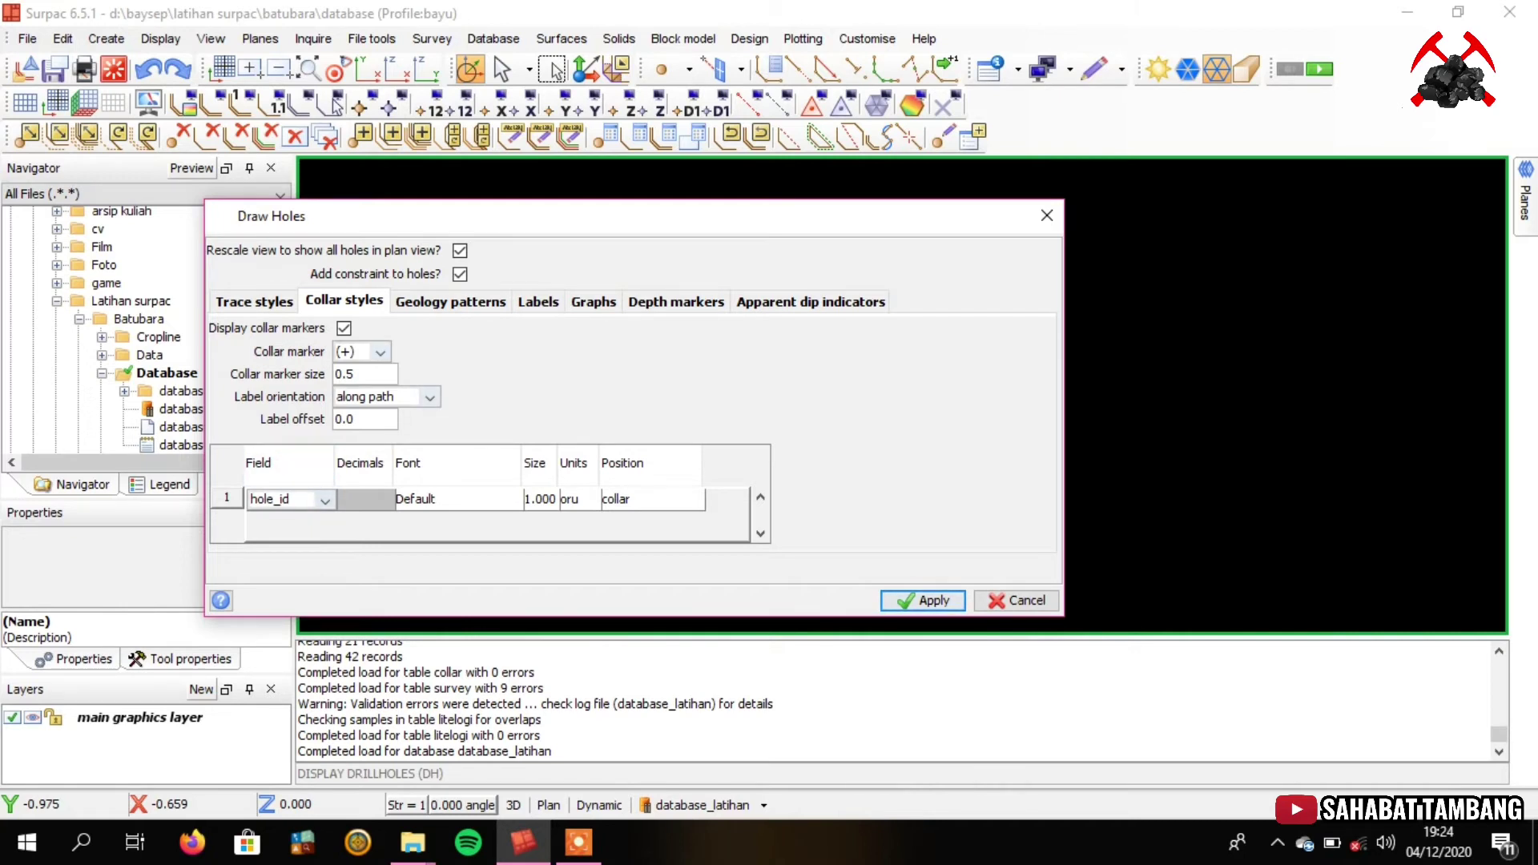
Set the geology patterns to use the litolgi field of the litelogi table
left_click(451, 302)
left_click(308, 395)
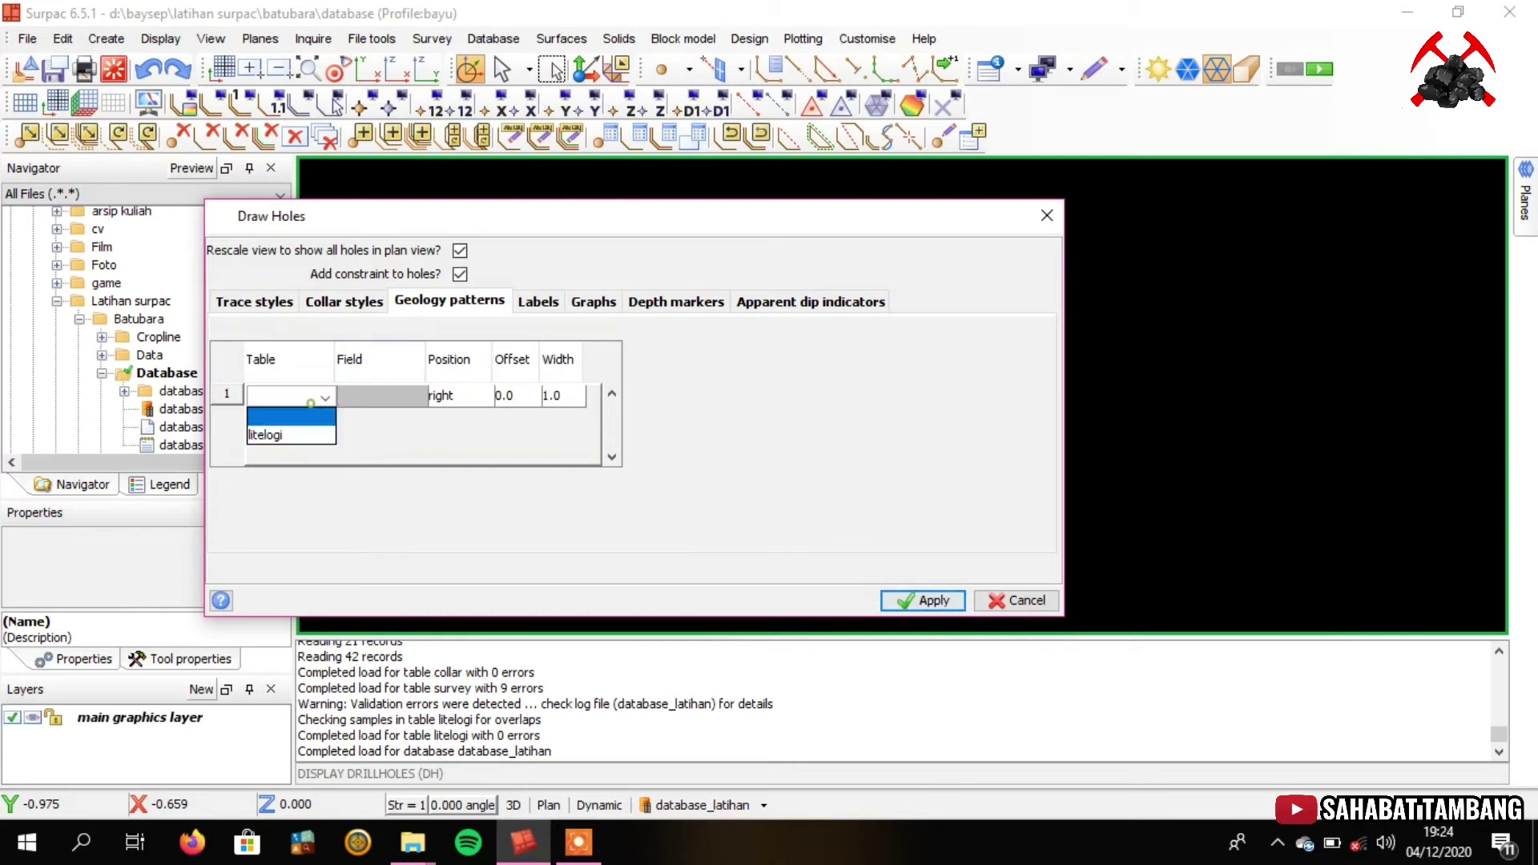
left_click(301, 438)
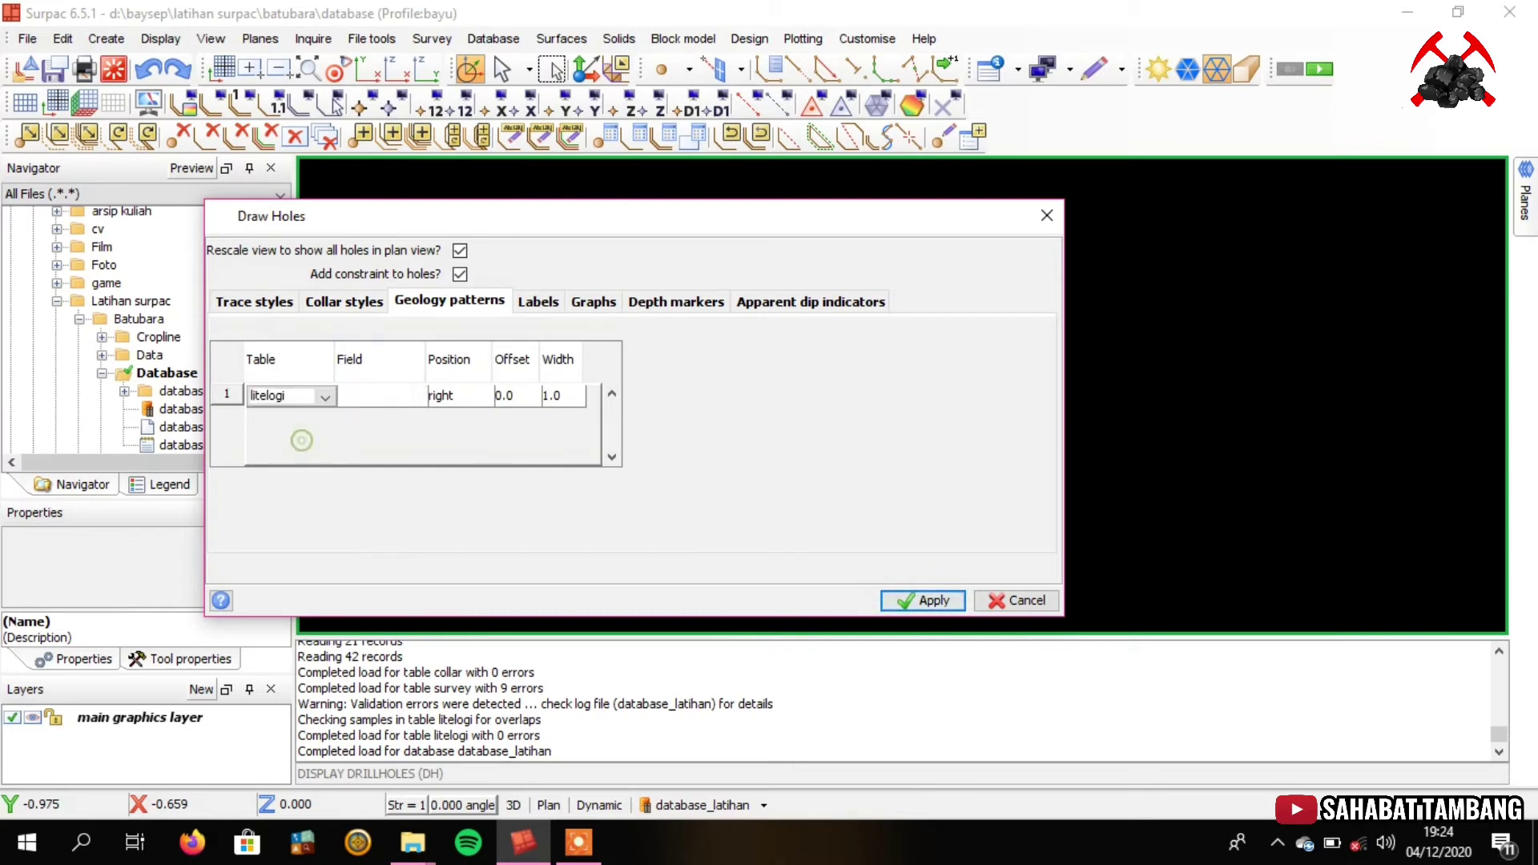
left_click(389, 395)
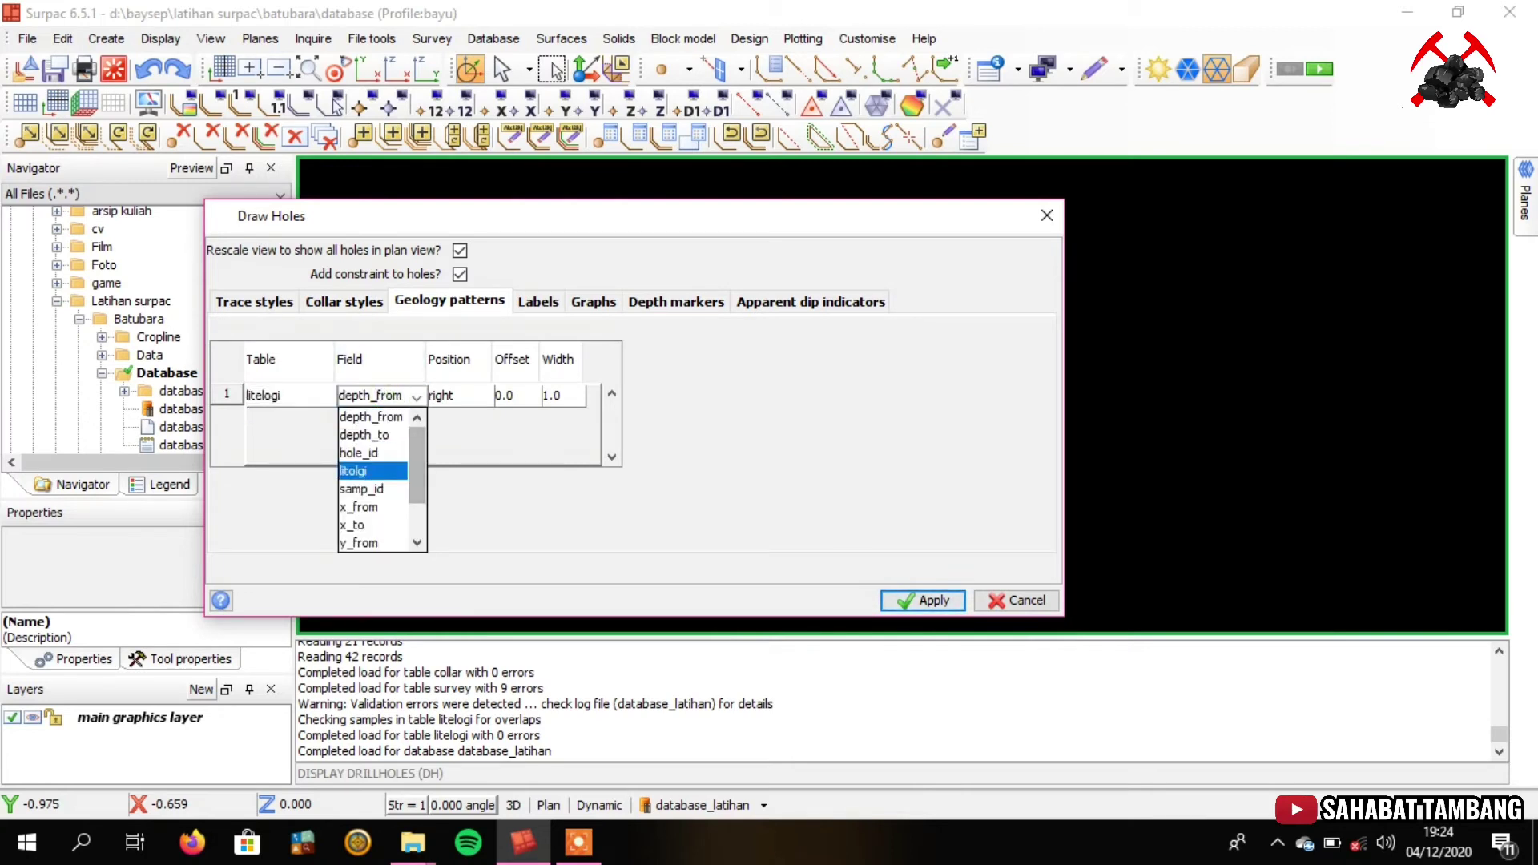
left_click(356, 470)
Add drillhole labels from the litolgi field of the litelogi table
left_click(537, 301)
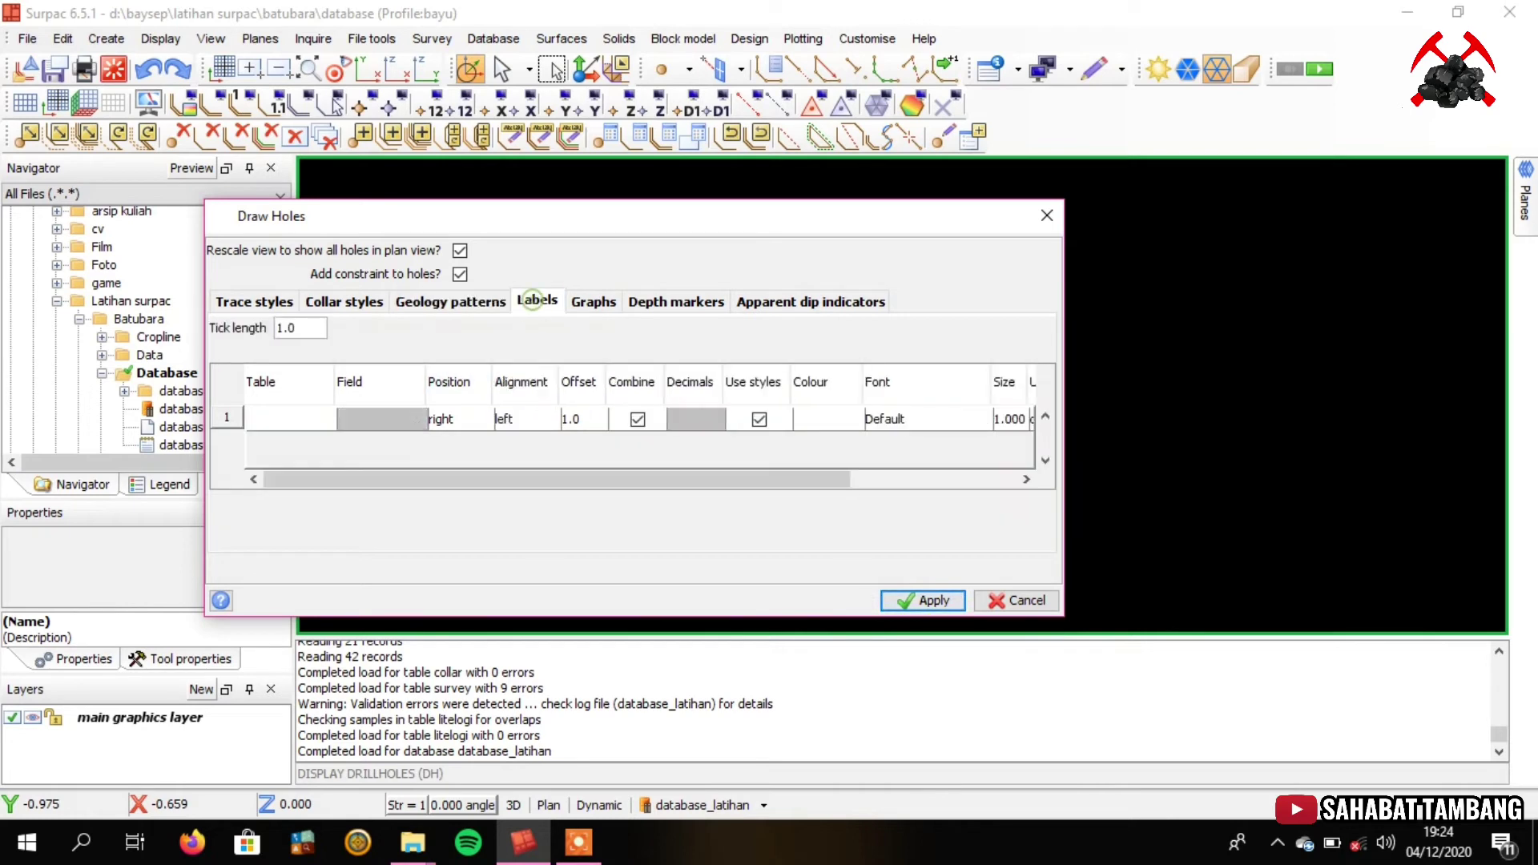
left_click(308, 419)
left_click(290, 458)
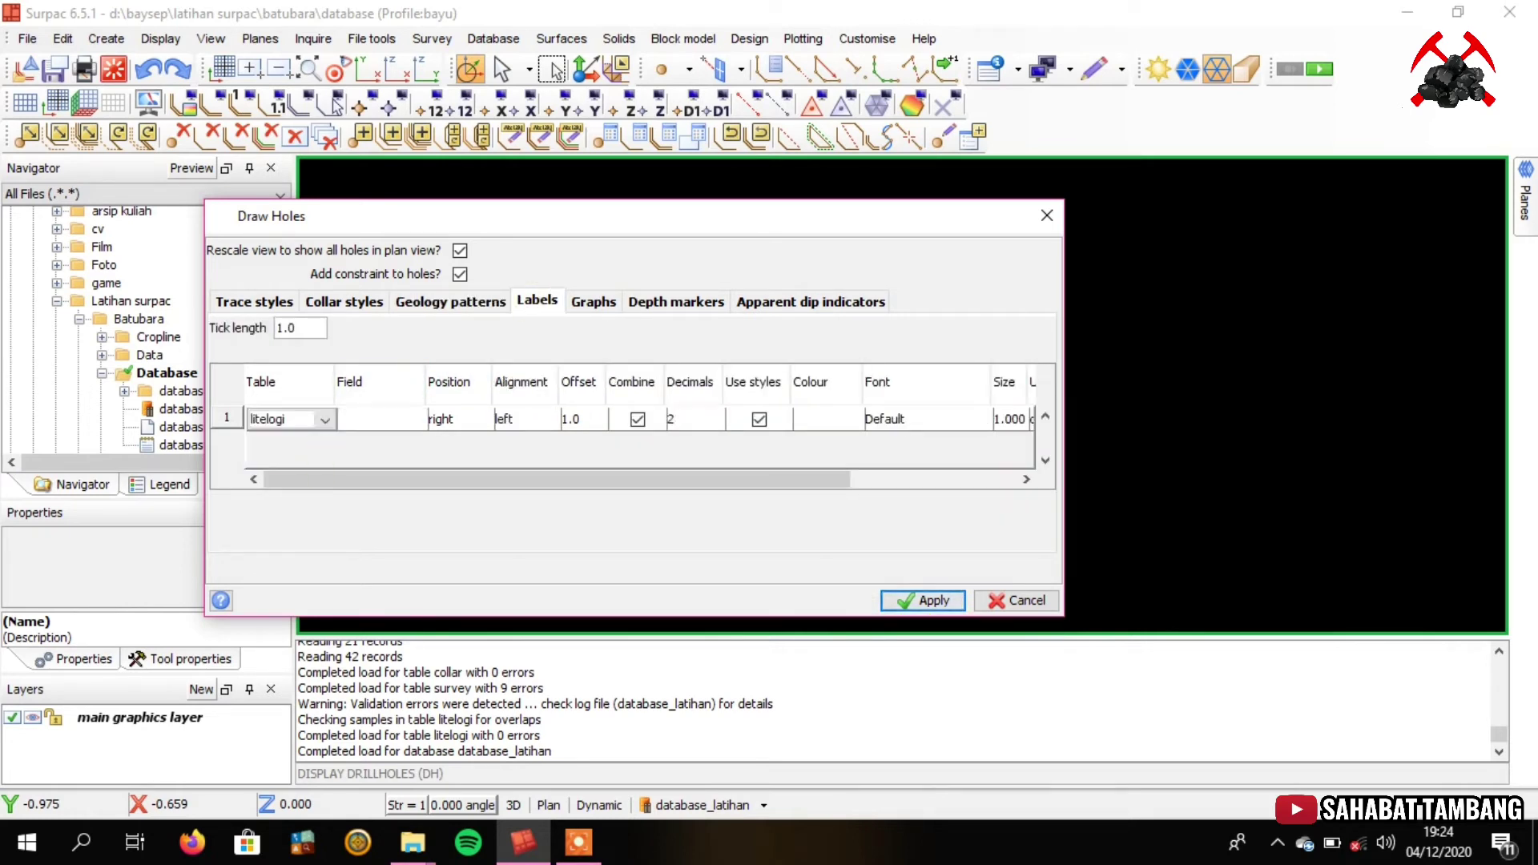
left_click(384, 419)
left_click(370, 494)
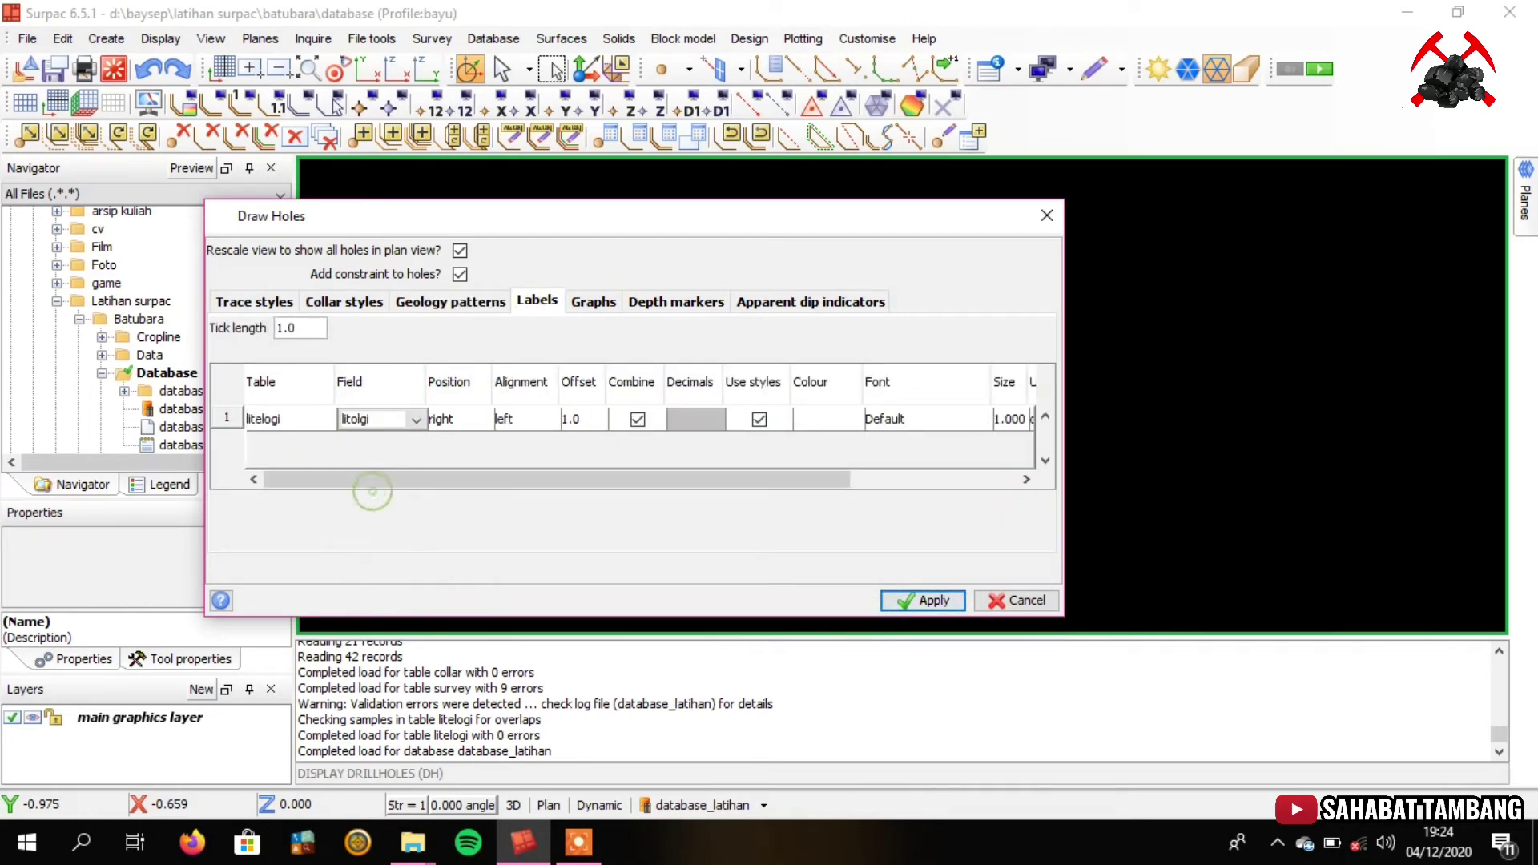
Add a drillhole graph based on the litolgi field of the litelogi table
left_click(594, 301)
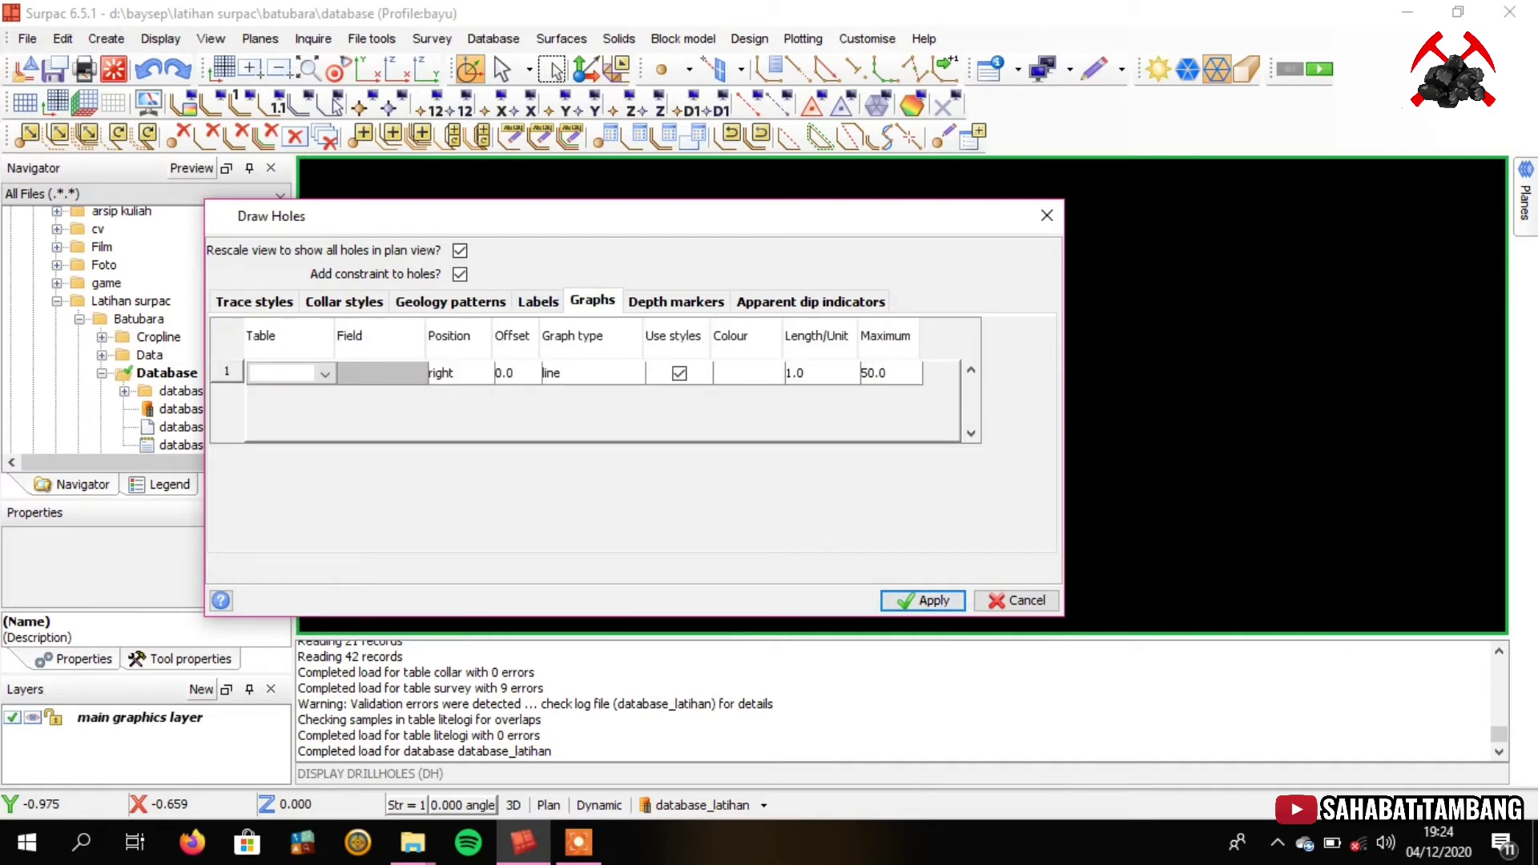
left_click(320, 374)
left_click(290, 412)
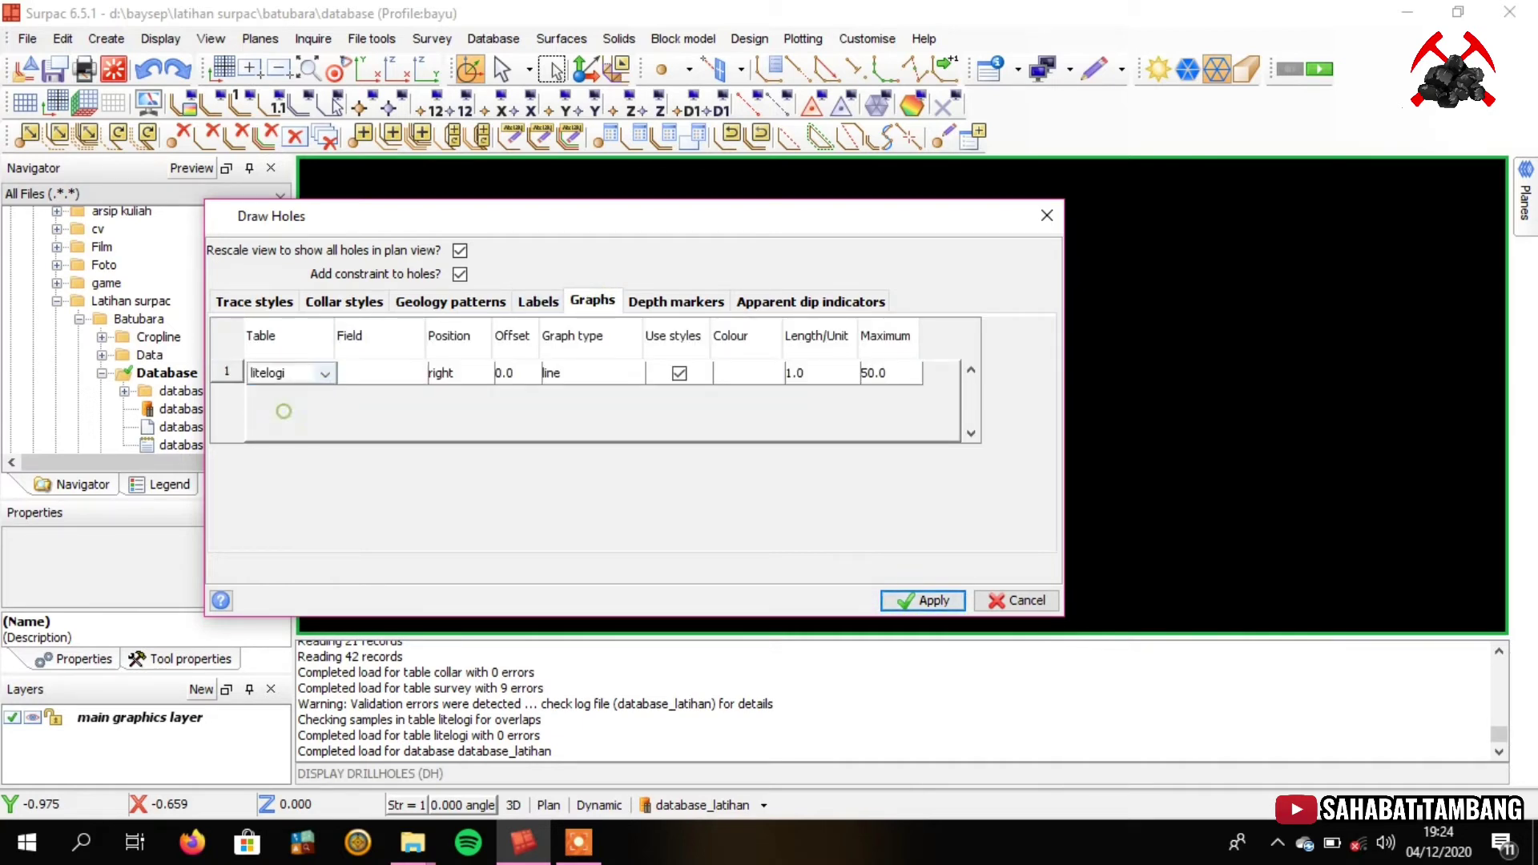
left_click(381, 373)
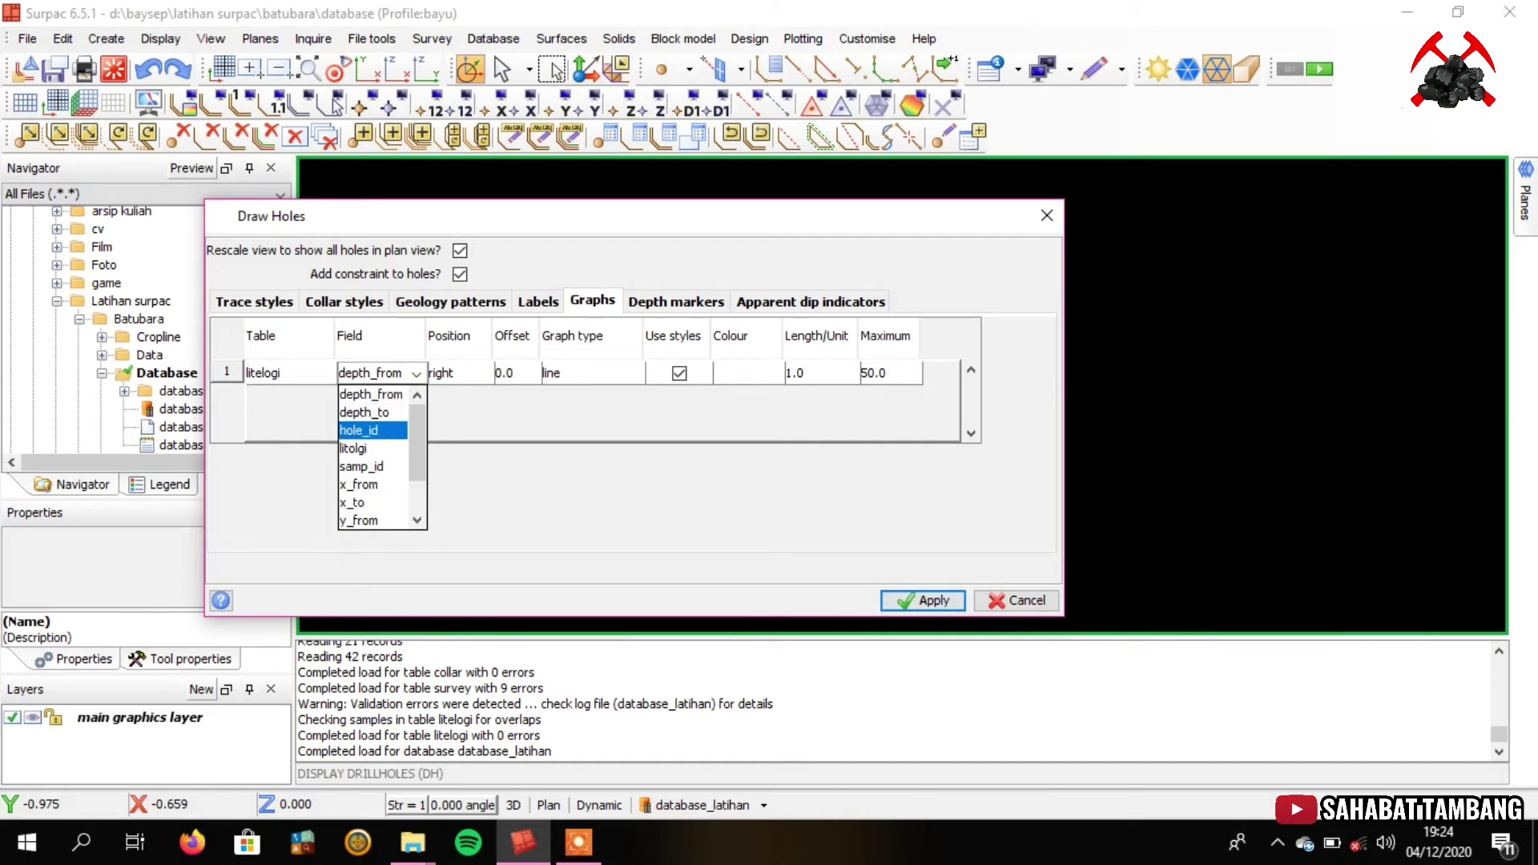
left_click(372, 447)
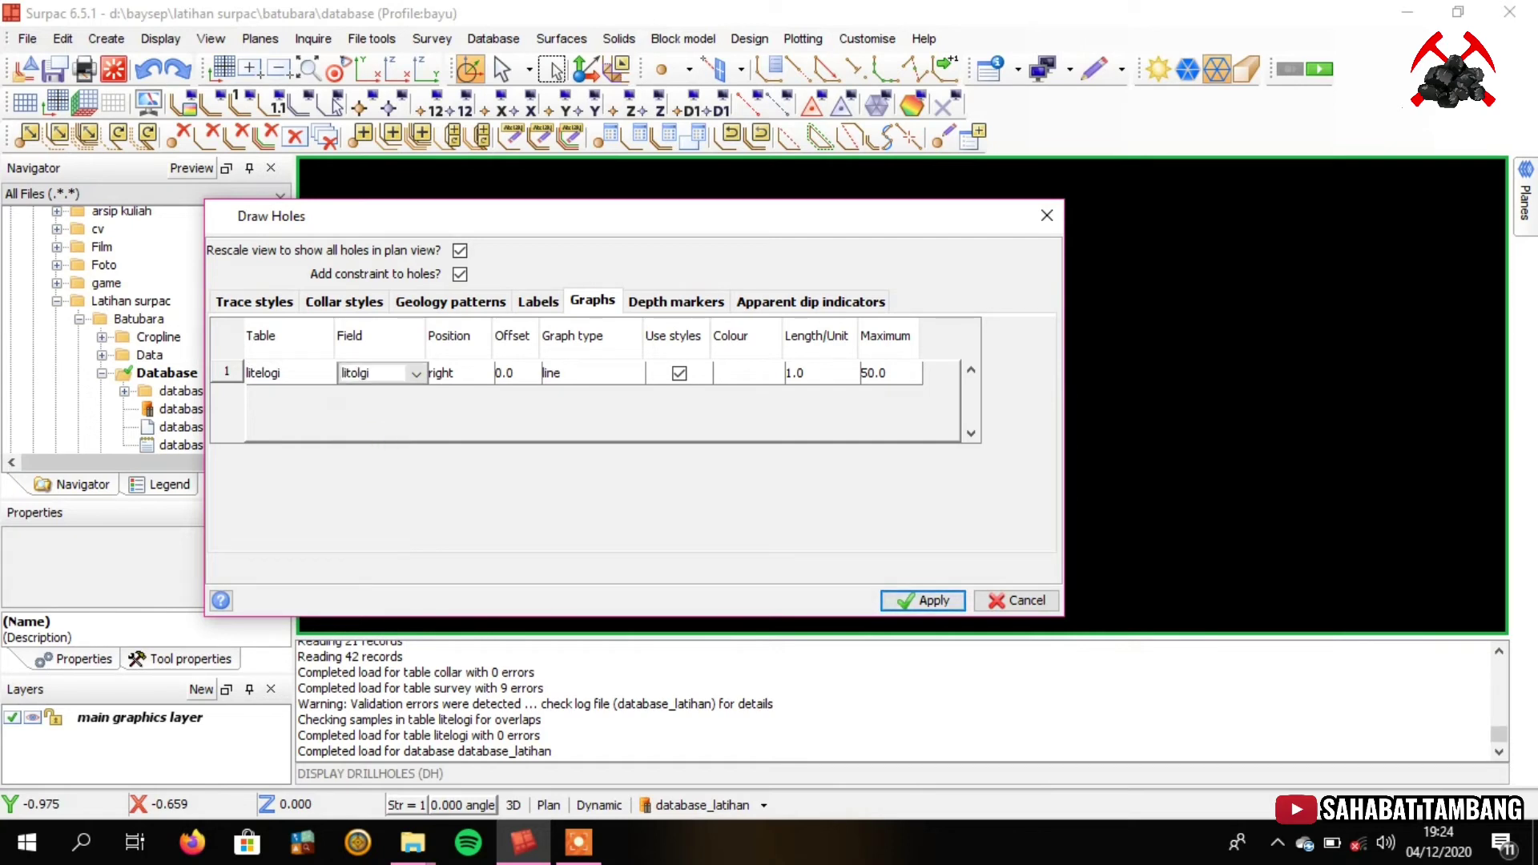
Enable depth markers and draw the drillholes without any query constraint
left_click(640, 302)
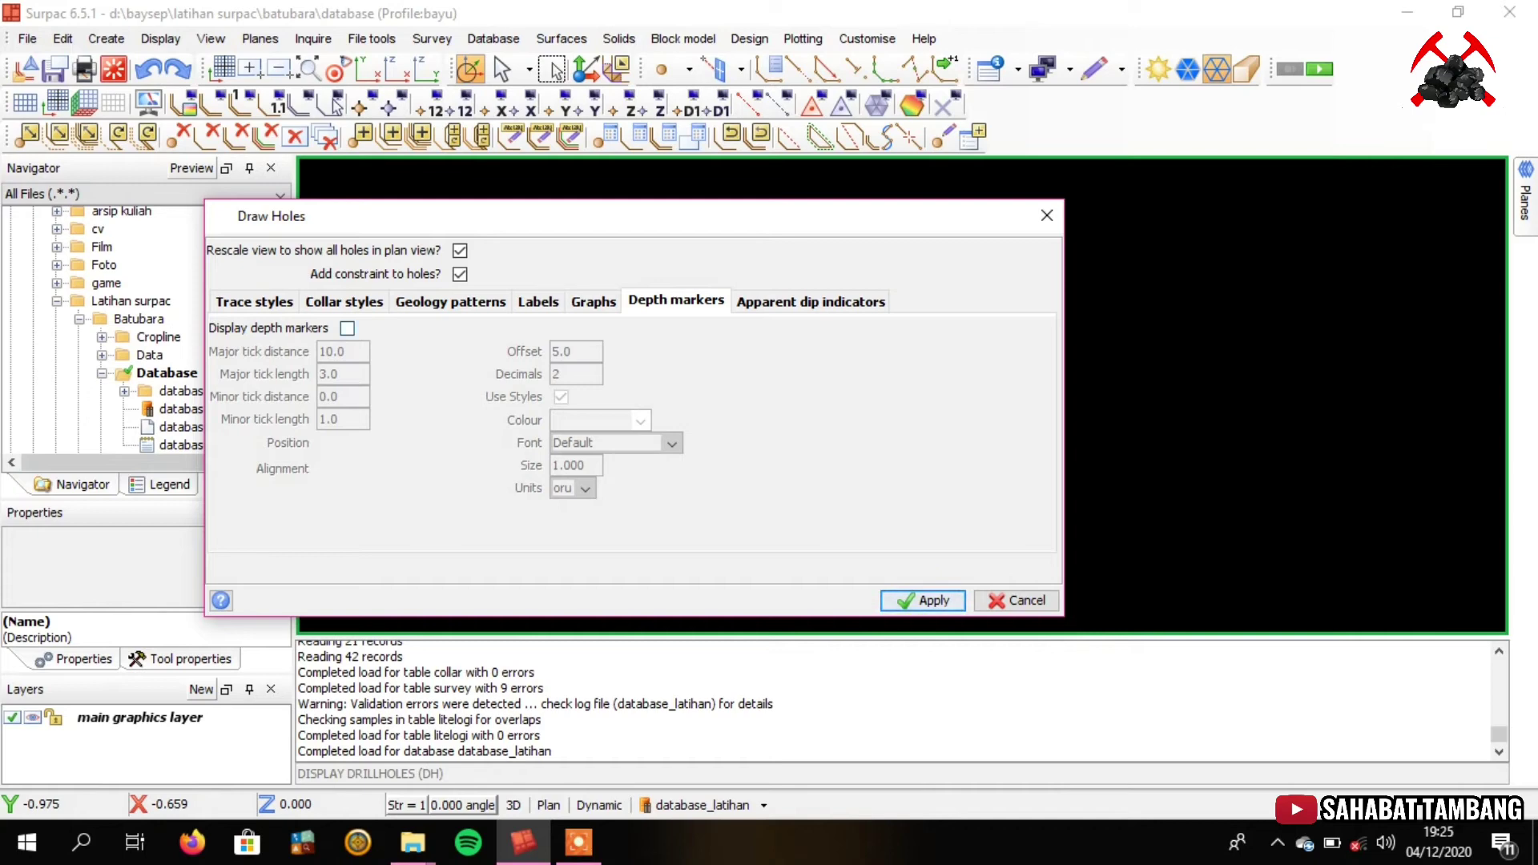
left_click(347, 329)
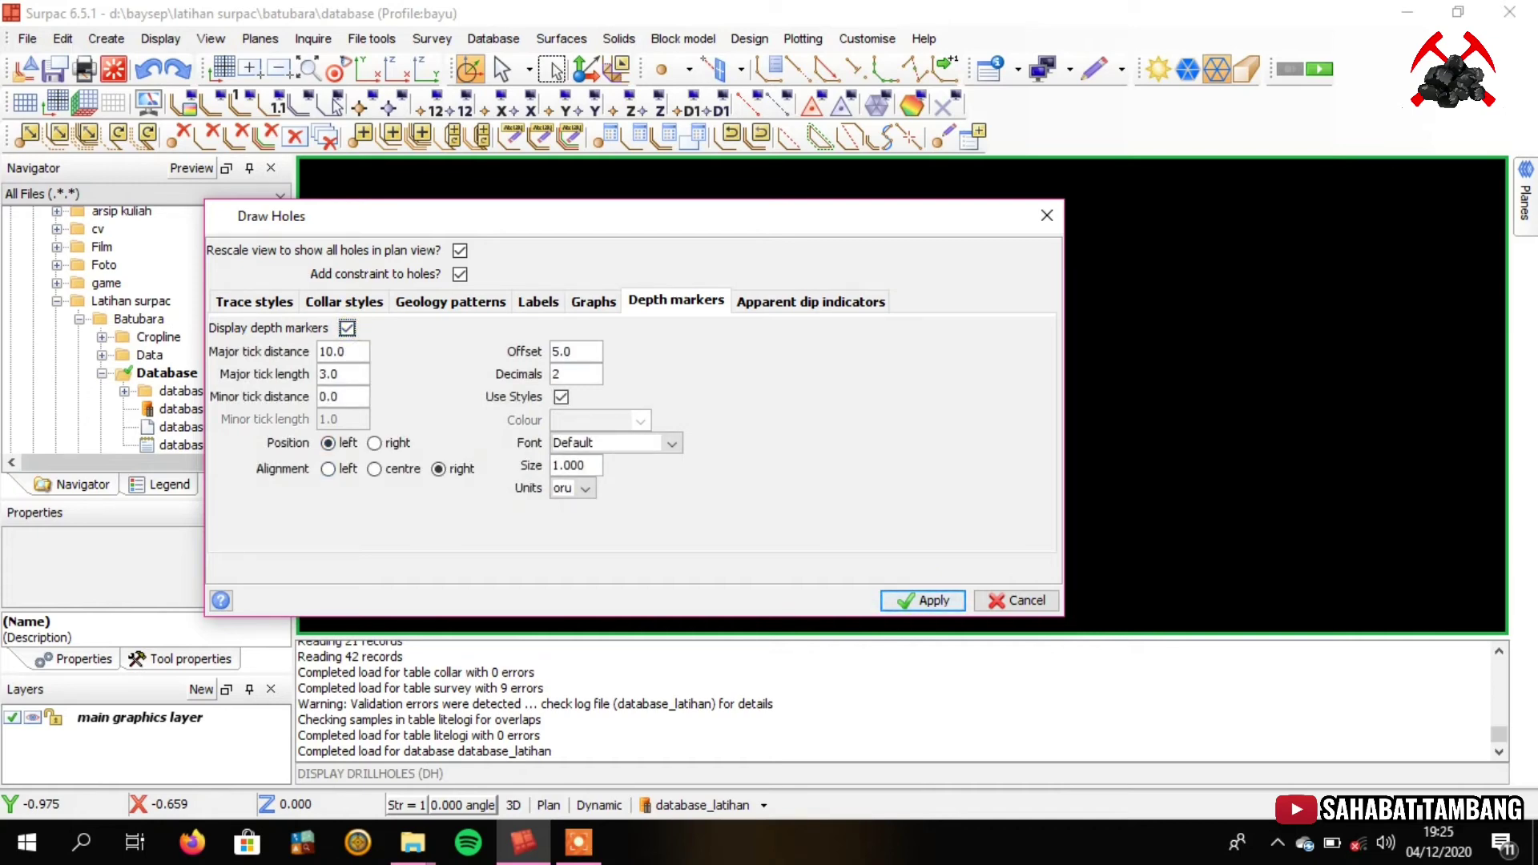
left_click(923, 600)
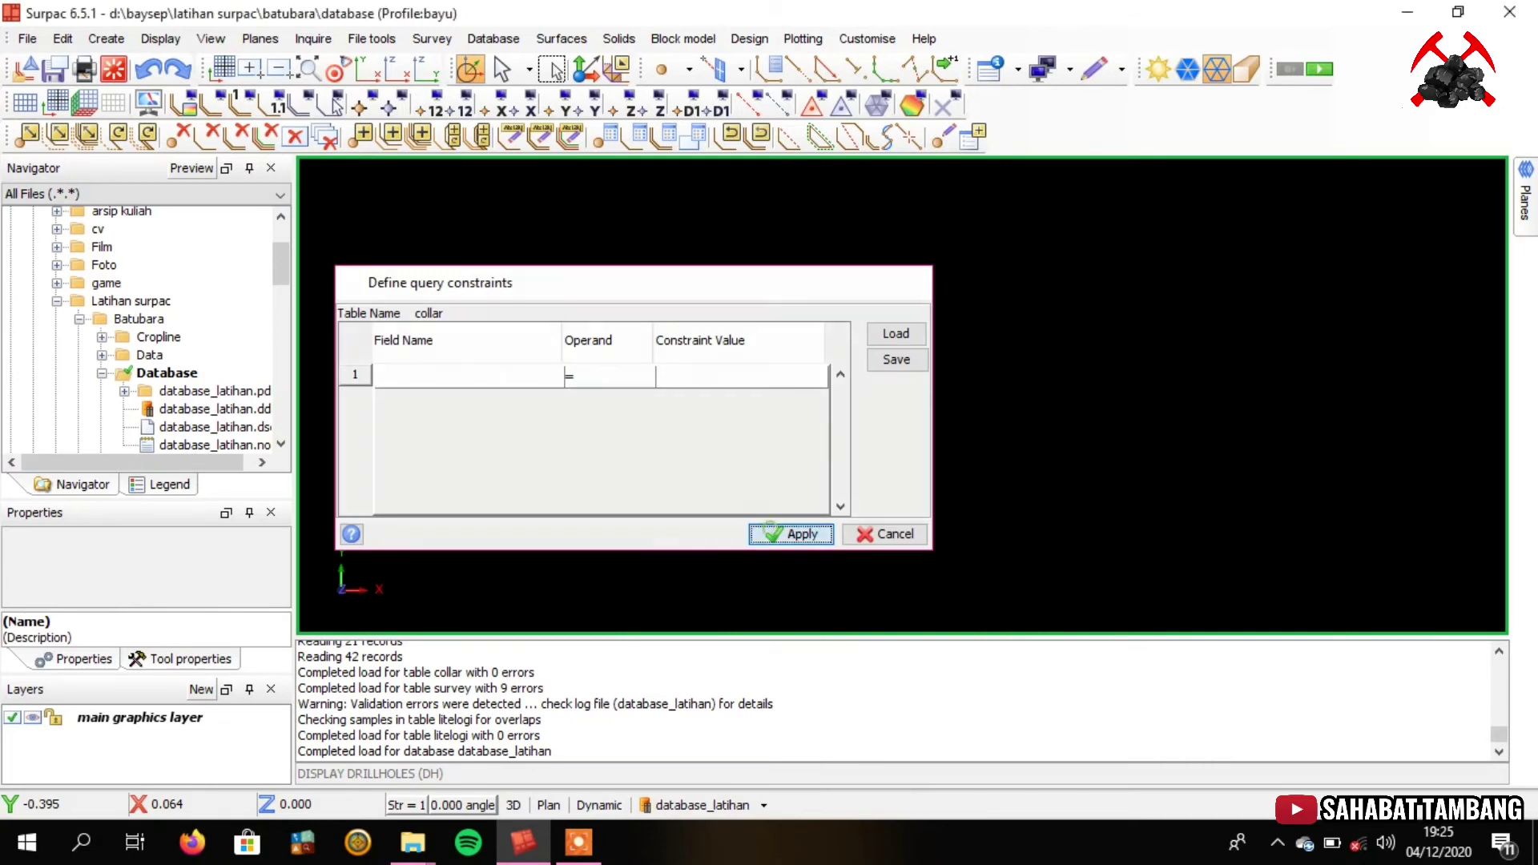
left_click(791, 534)
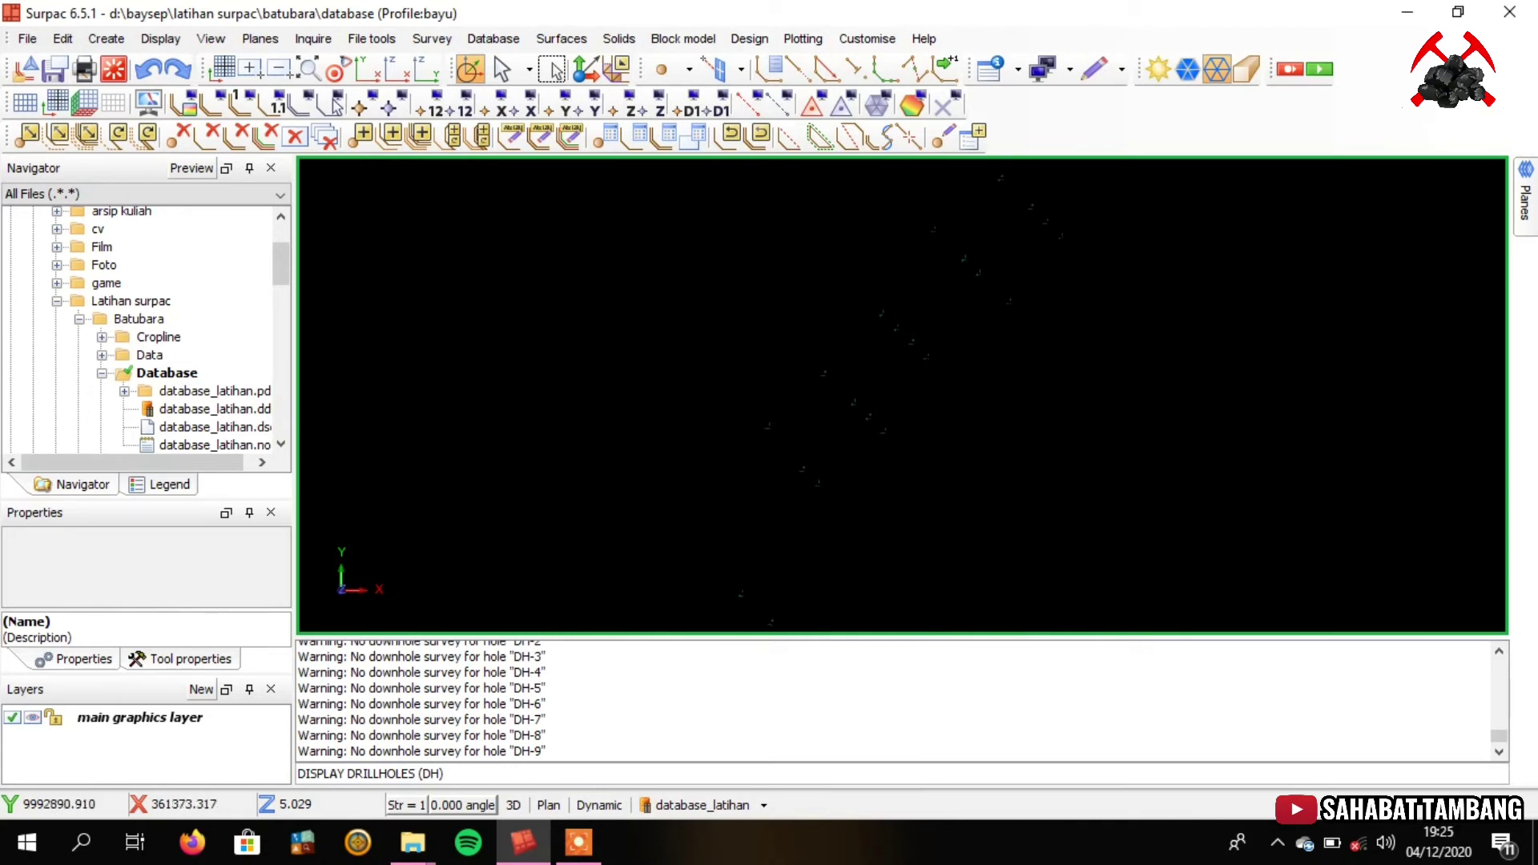
Examine the drawn drillholes in 3D, including their hole names, lithology labels and depth markers
scroll(815, 474, "up", 3)
left_click_drag(813, 498, 837, 419)
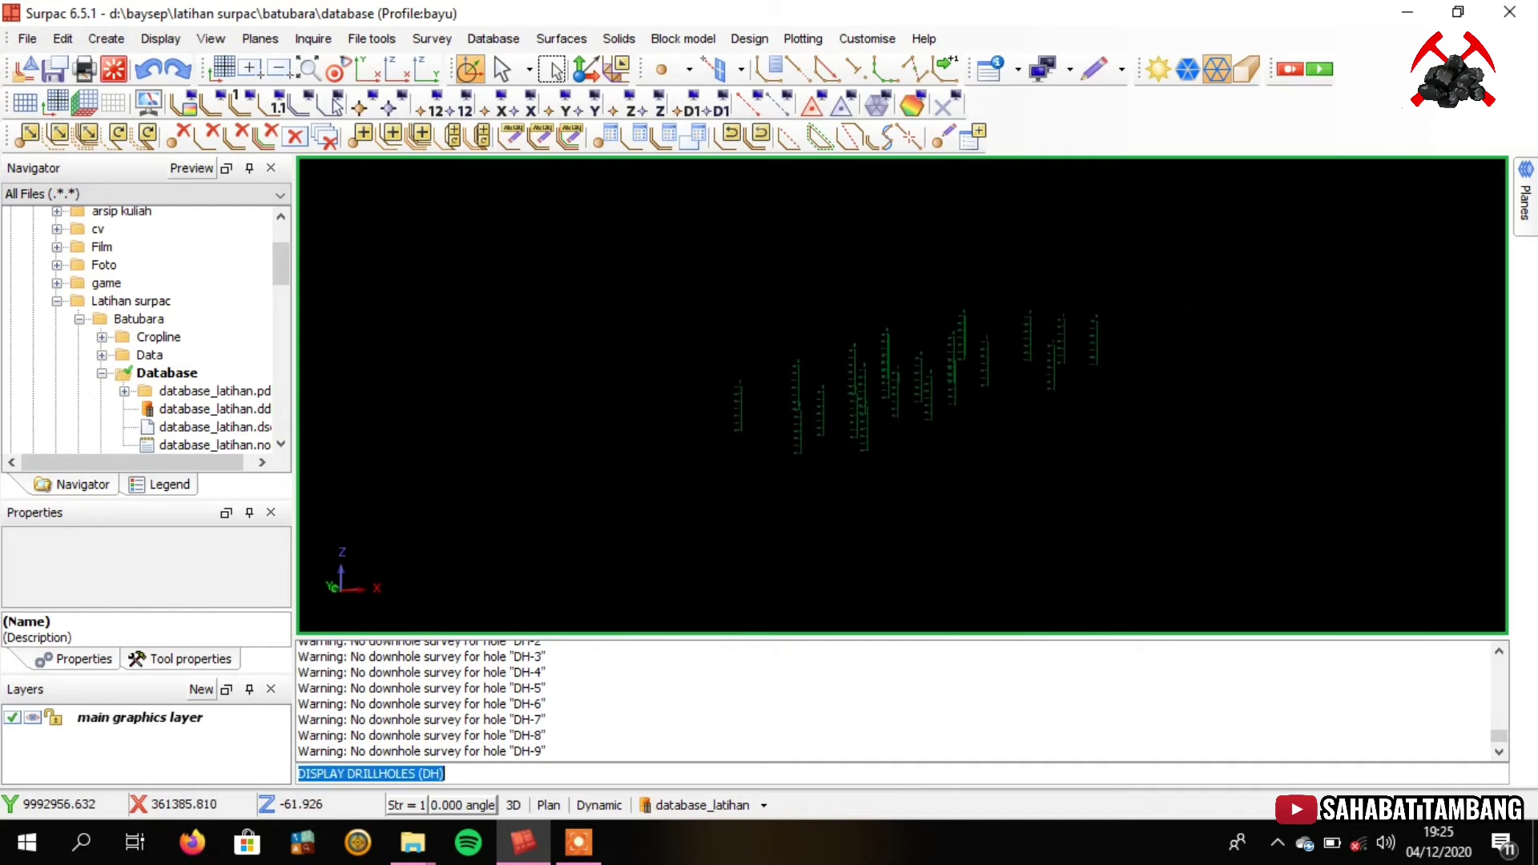
scroll(837, 418, "down", 1)
scroll(837, 400, "up", 4)
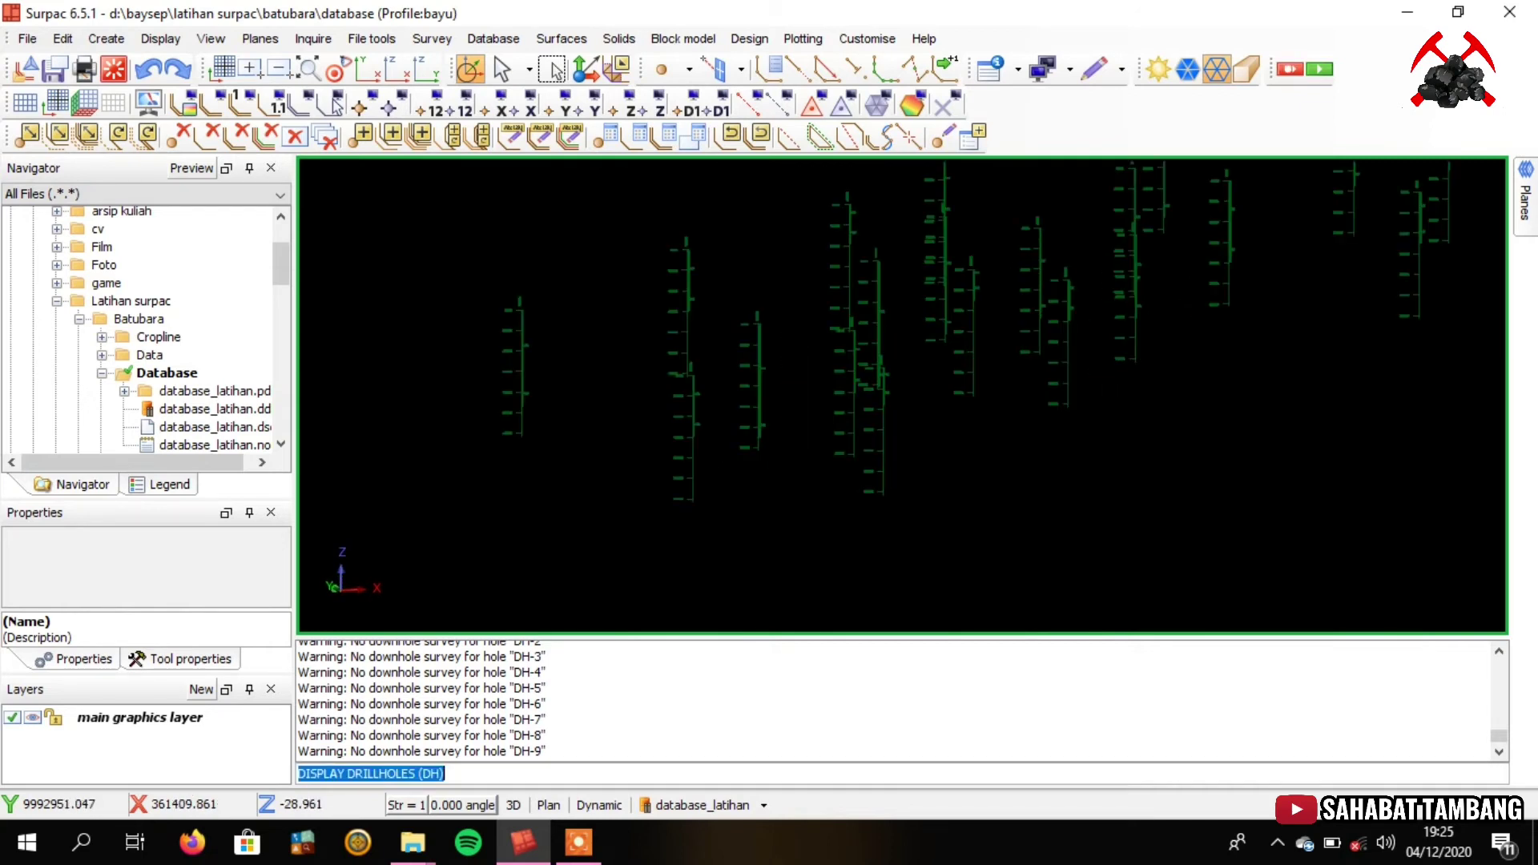
scroll(837, 400, "up", 2)
scroll(837, 400, "up", 3)
scroll(837, 401, "down", 1)
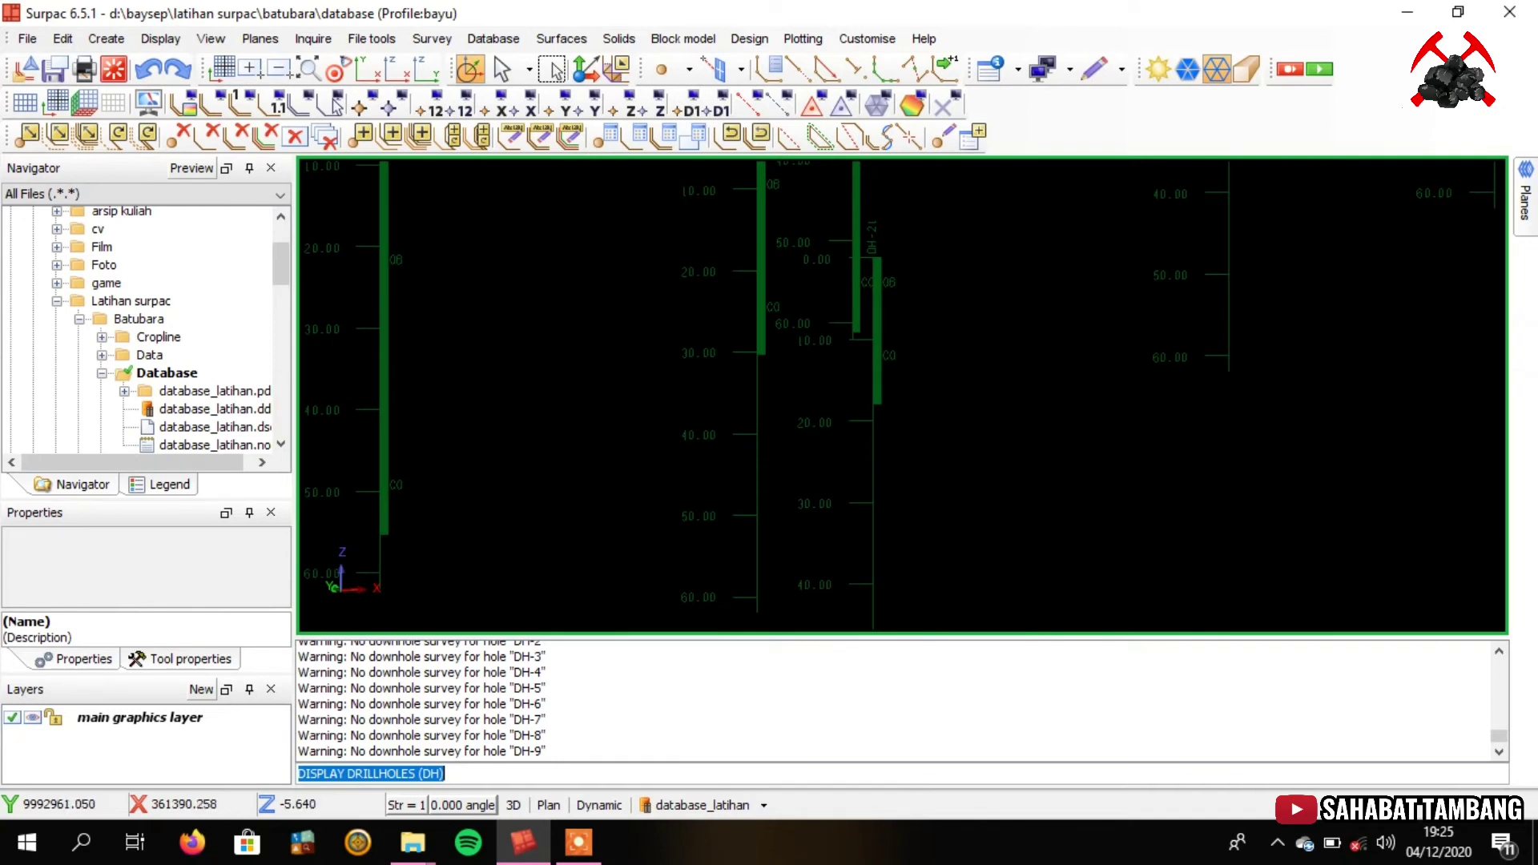
scroll(837, 400, "down", 3)
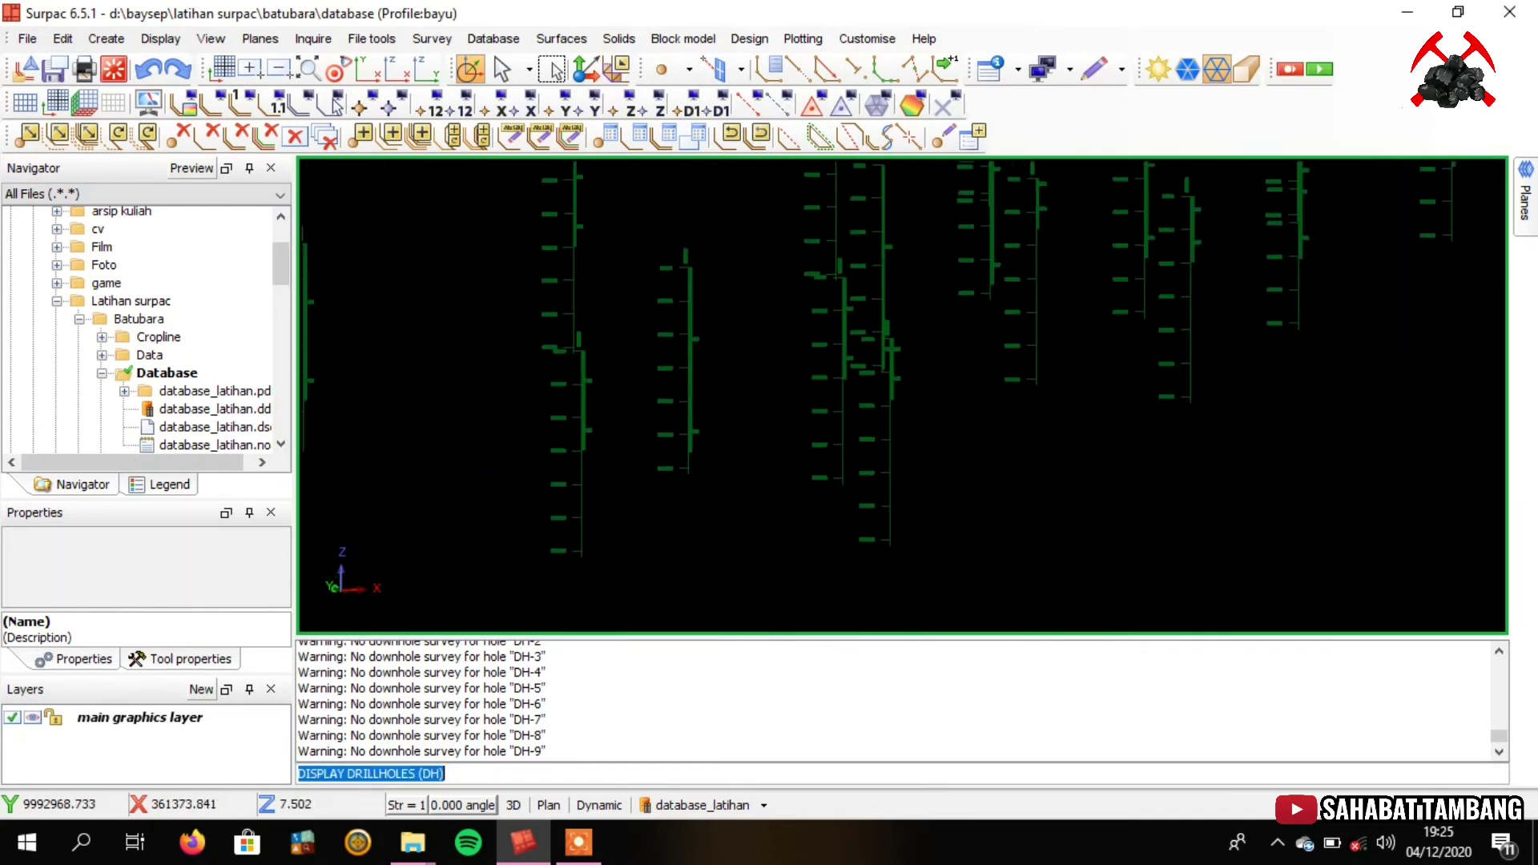
scroll(838, 256, "up", 3)
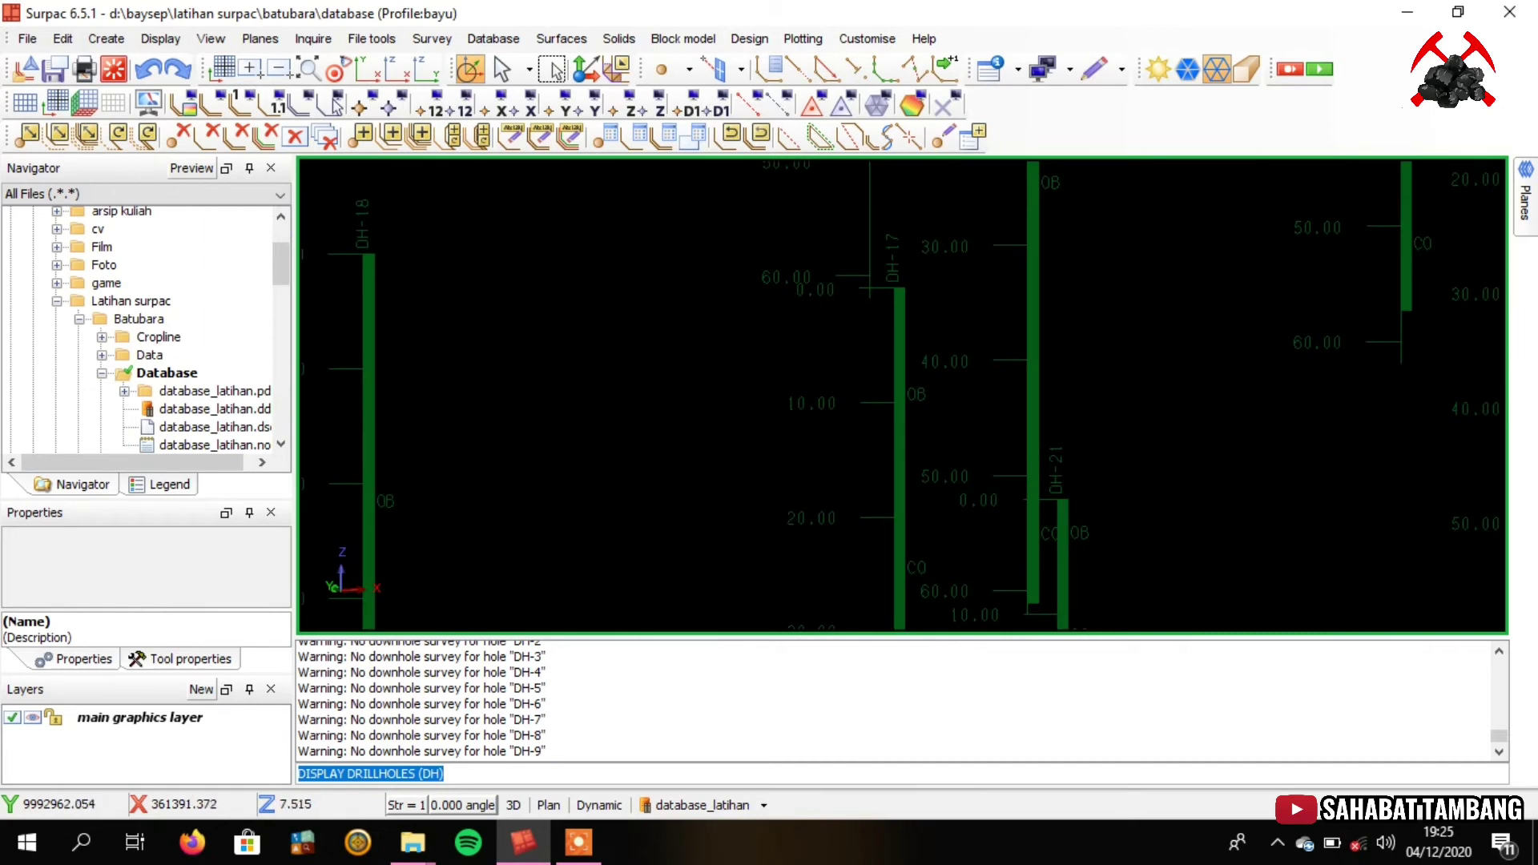
scroll(889, 384, "down", 4)
scroll(834, 268, "down", 5)
left_click_drag(833, 262, 836, 312)
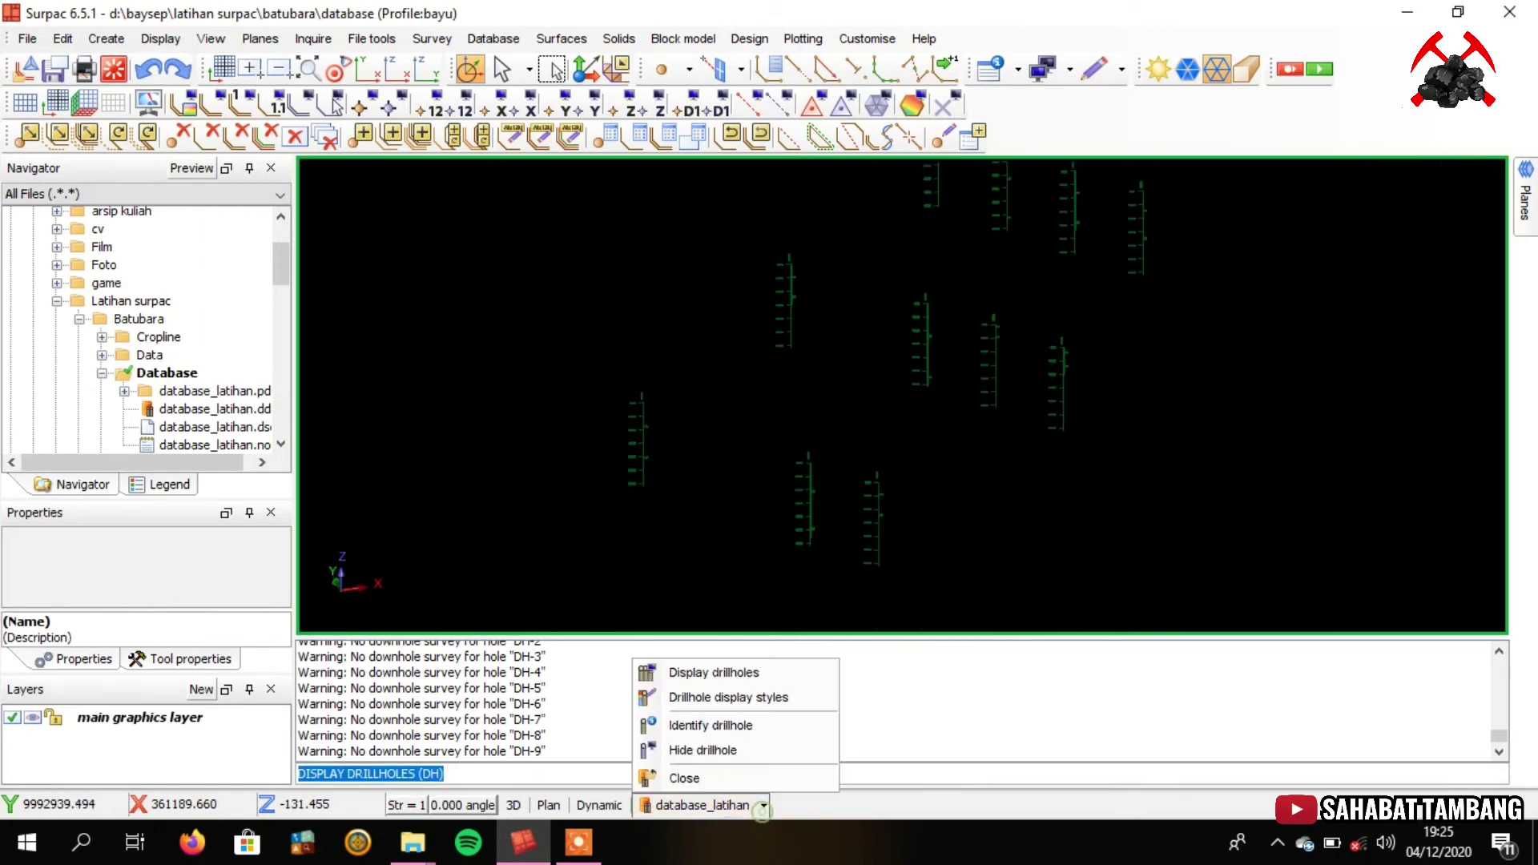
Redraw the drillholes with depth markers disabled and inspect them in 3D
left_click(701, 805)
left_click(712, 672)
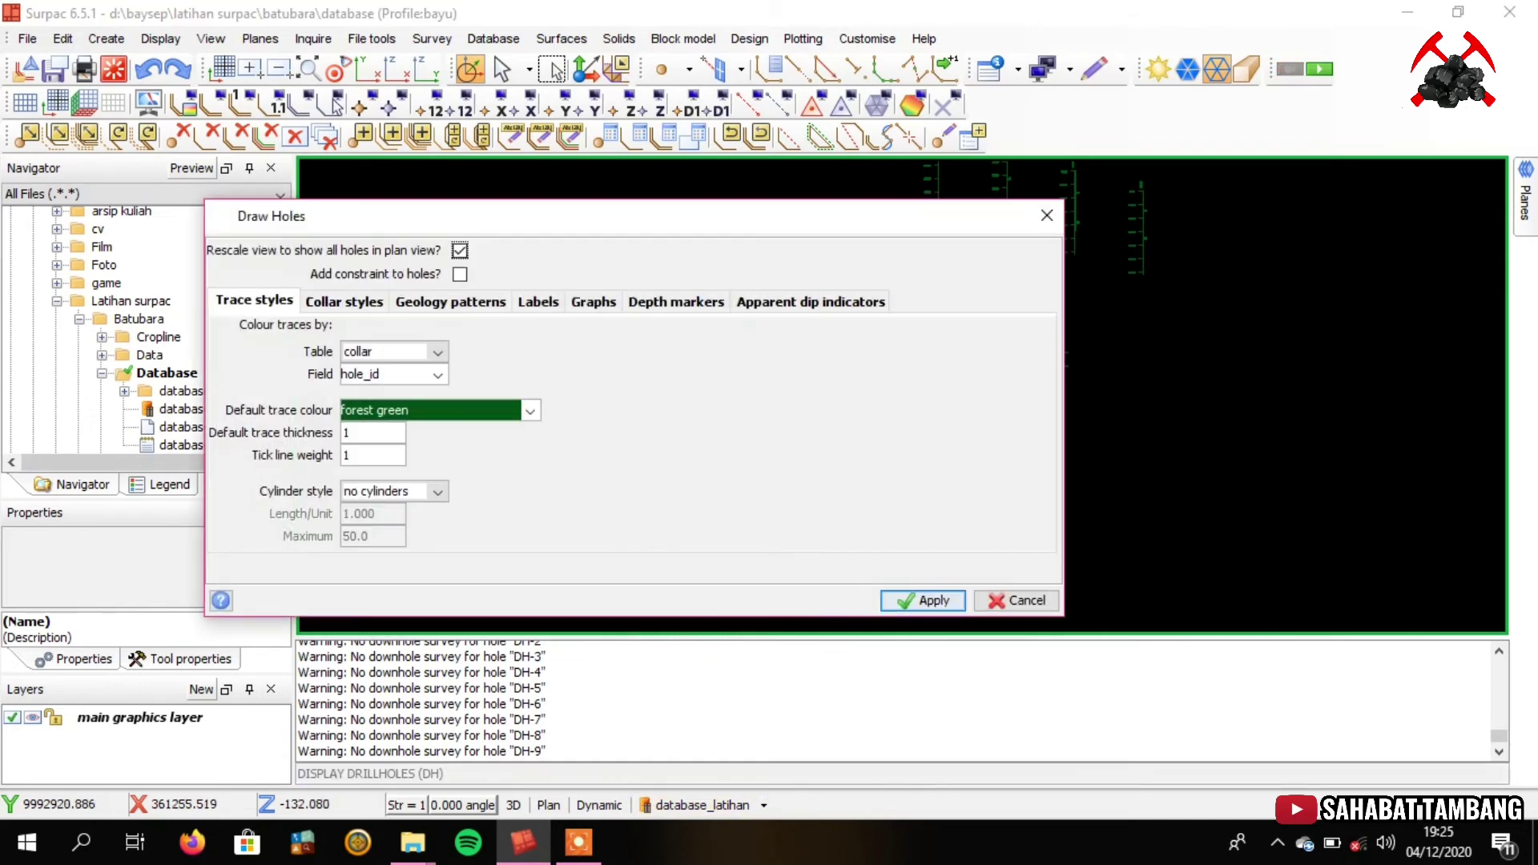
left_click(675, 300)
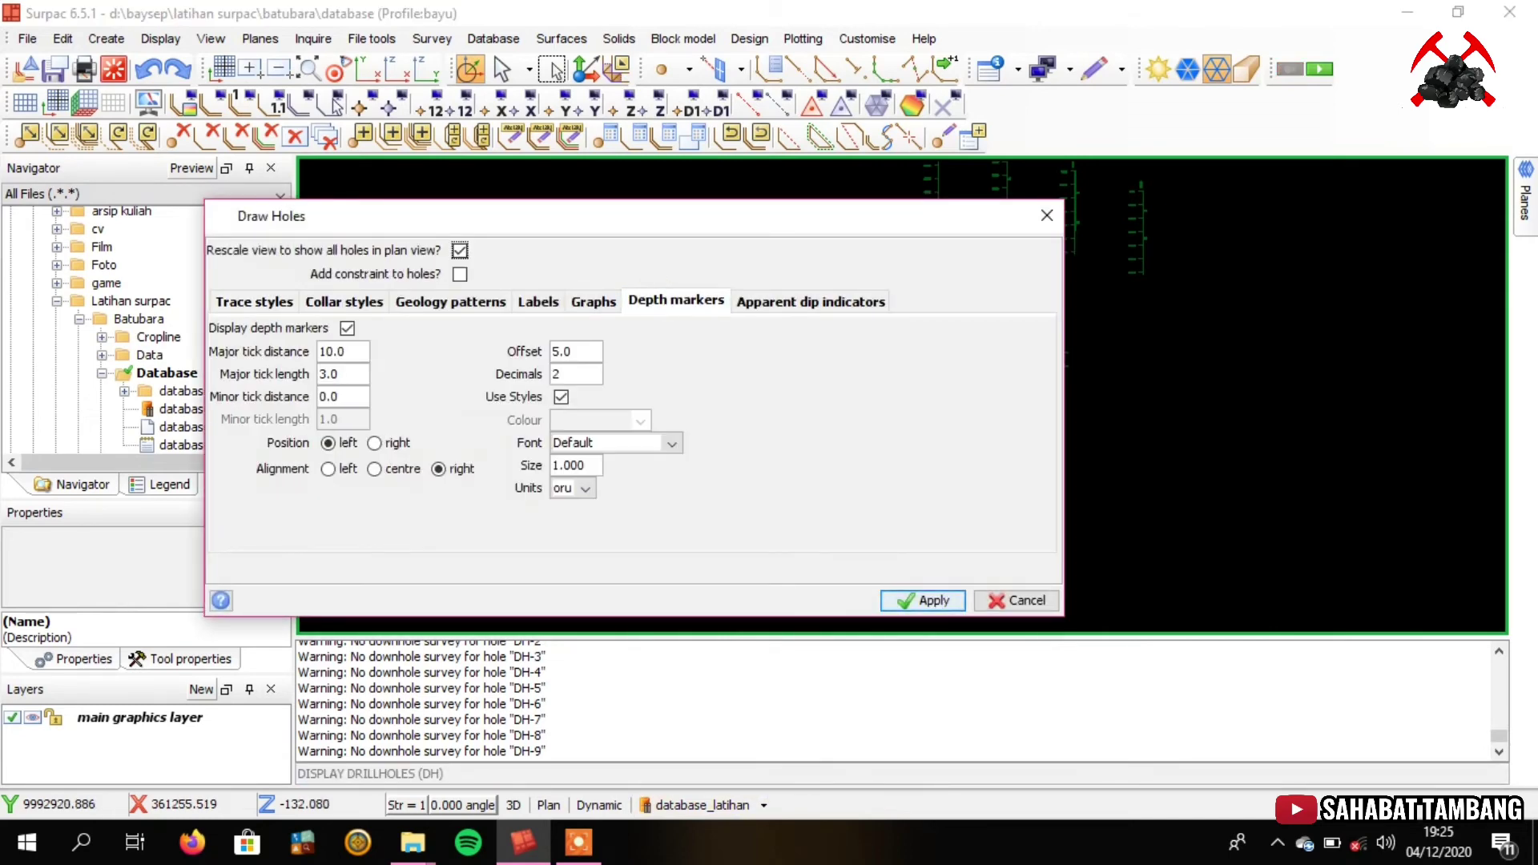
left_click(347, 328)
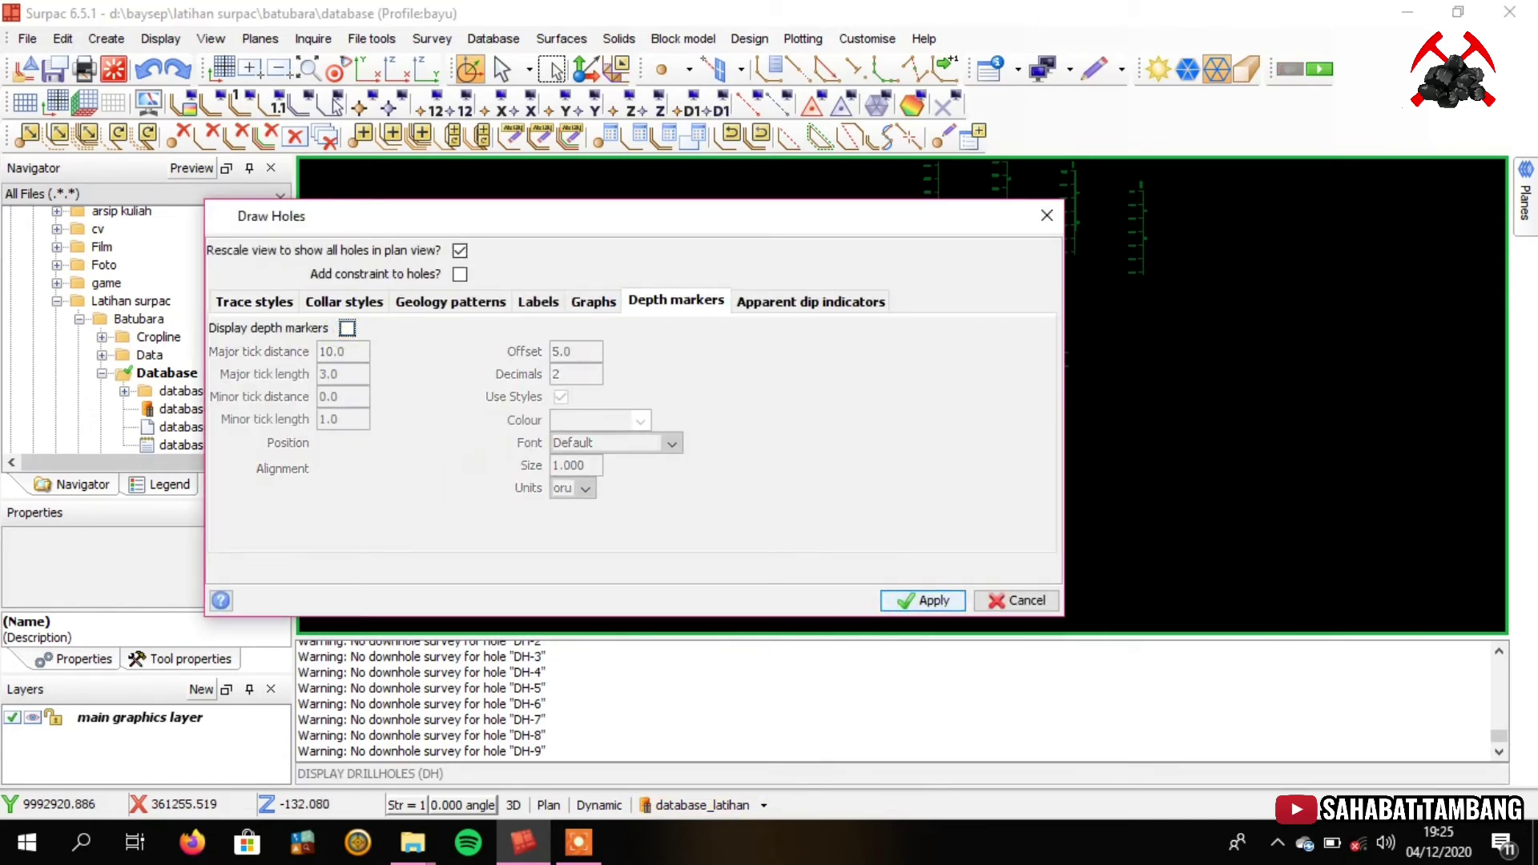
left_click(923, 600)
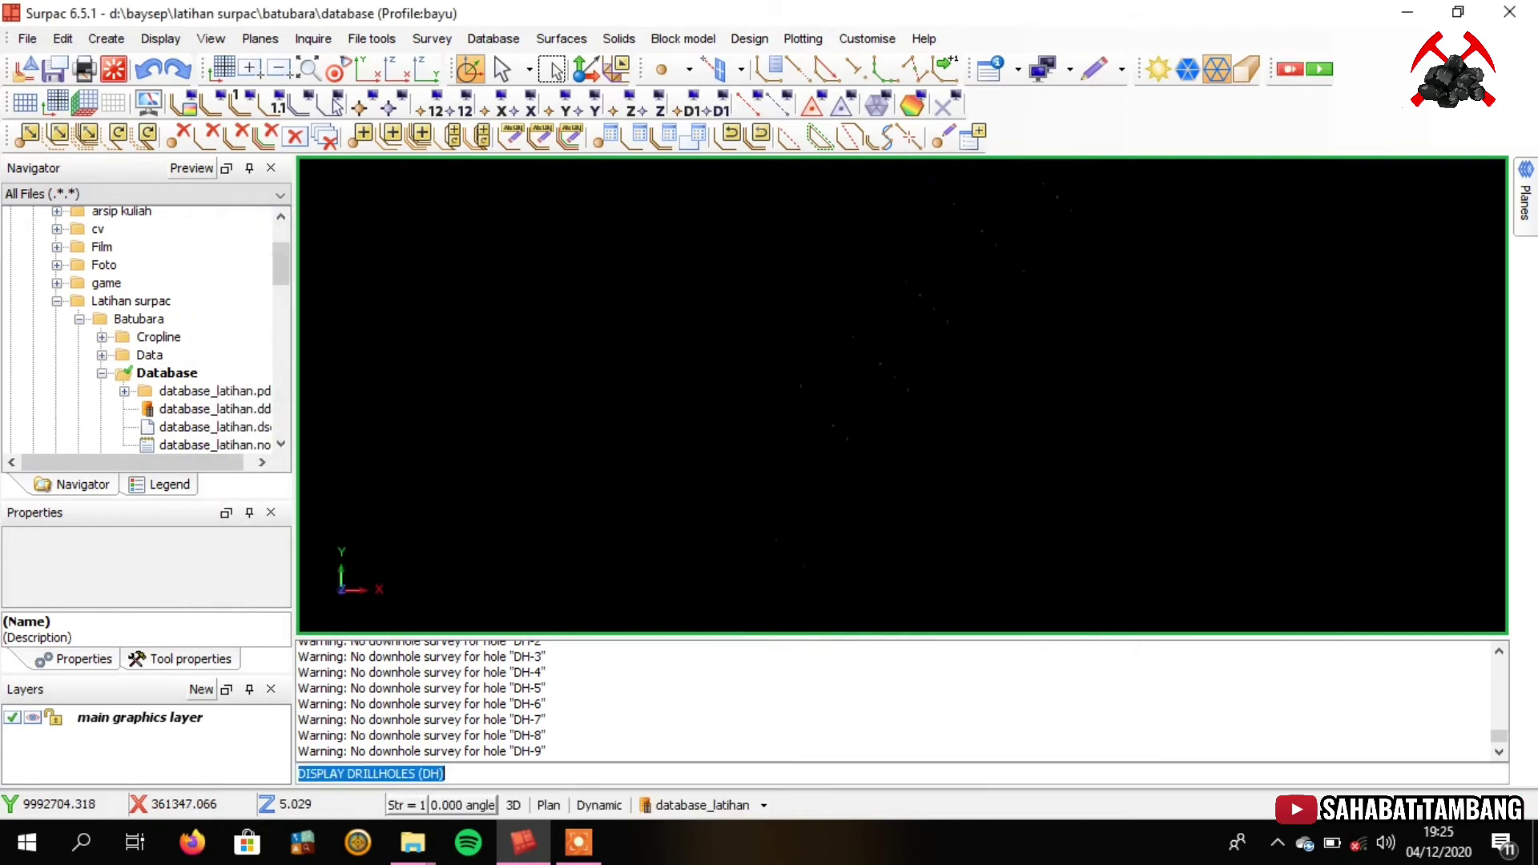
left_click_drag(848, 484, 847, 345)
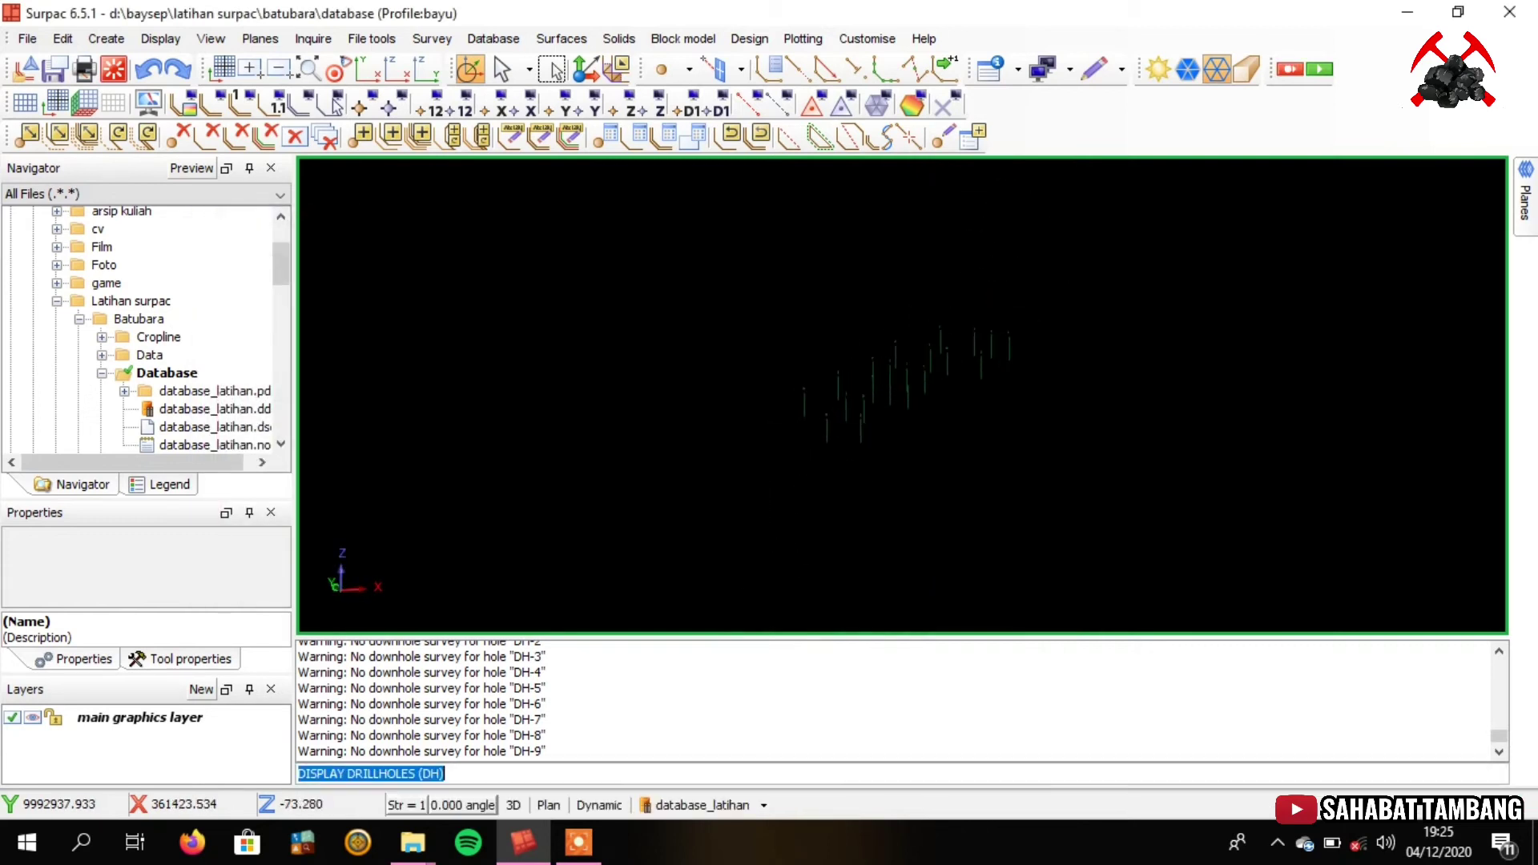
scroll(848, 344, "up", 5)
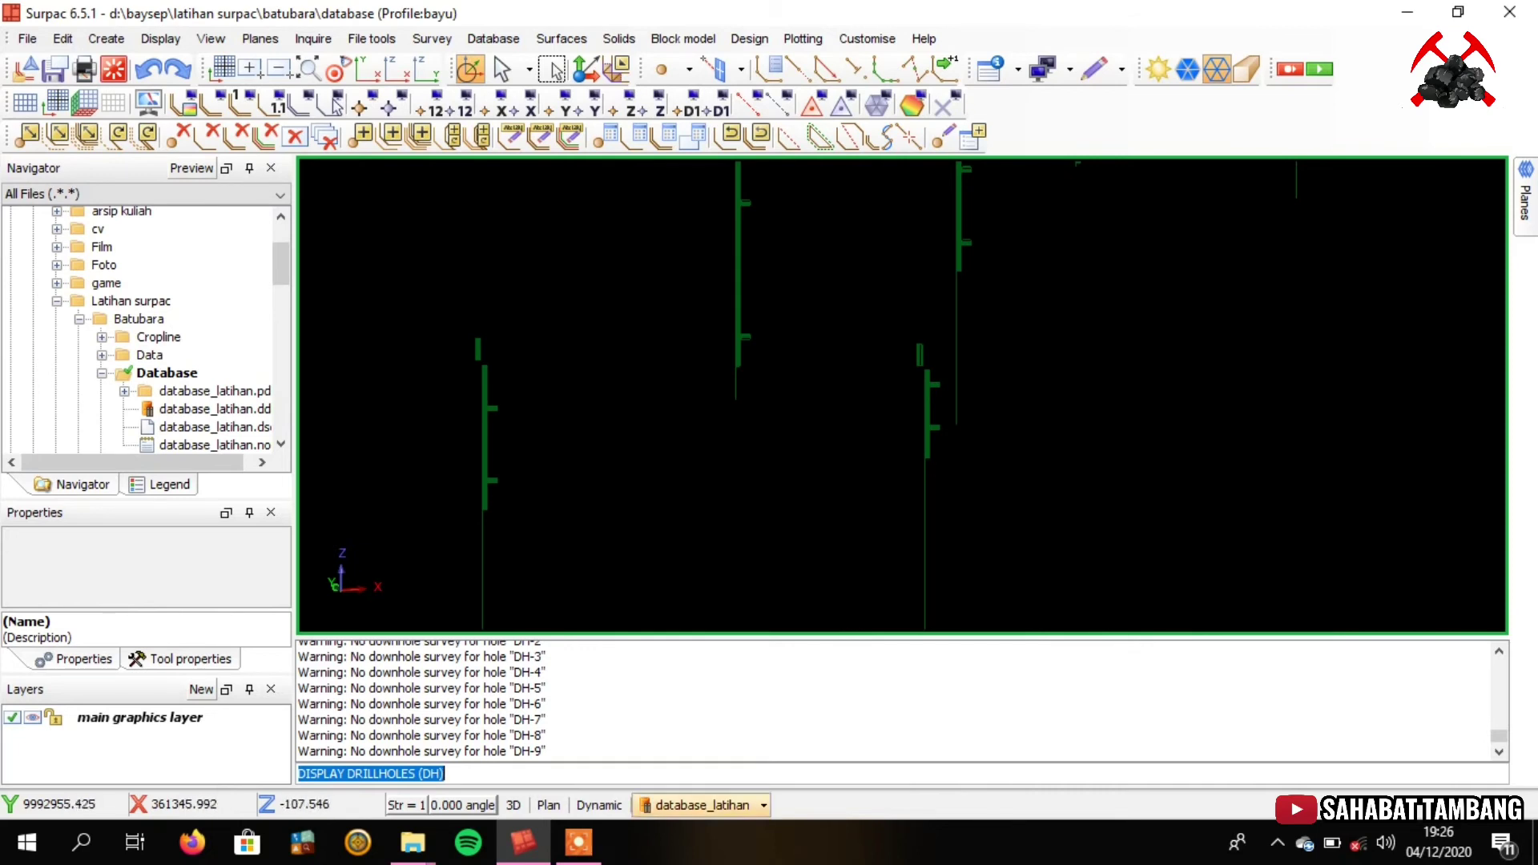
Add a drillhole display style with code OB to the litolgi field of the litelogi table
left_click(701, 805)
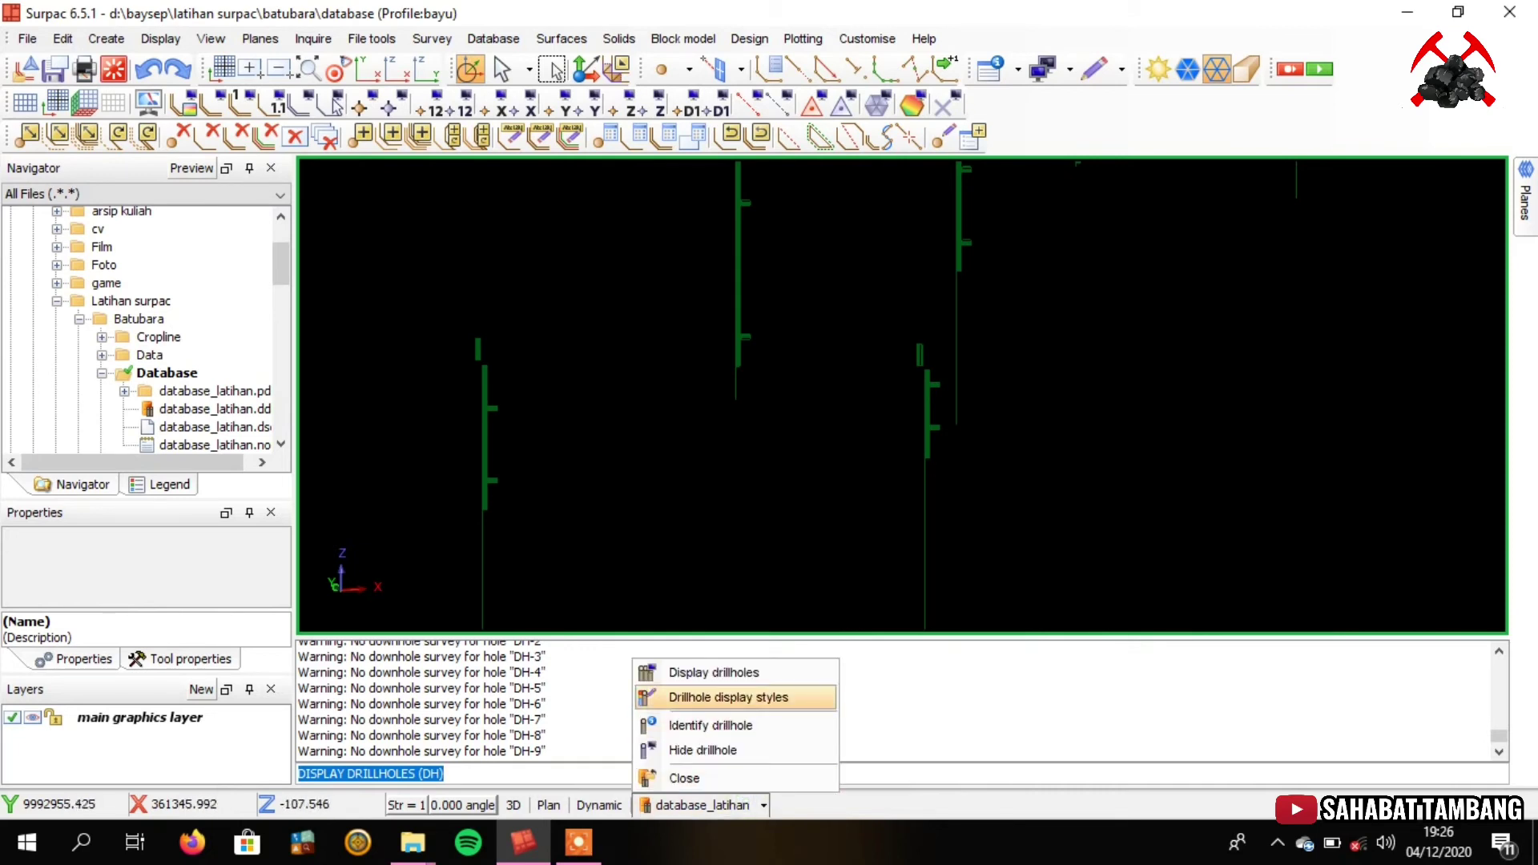
left_click(729, 697)
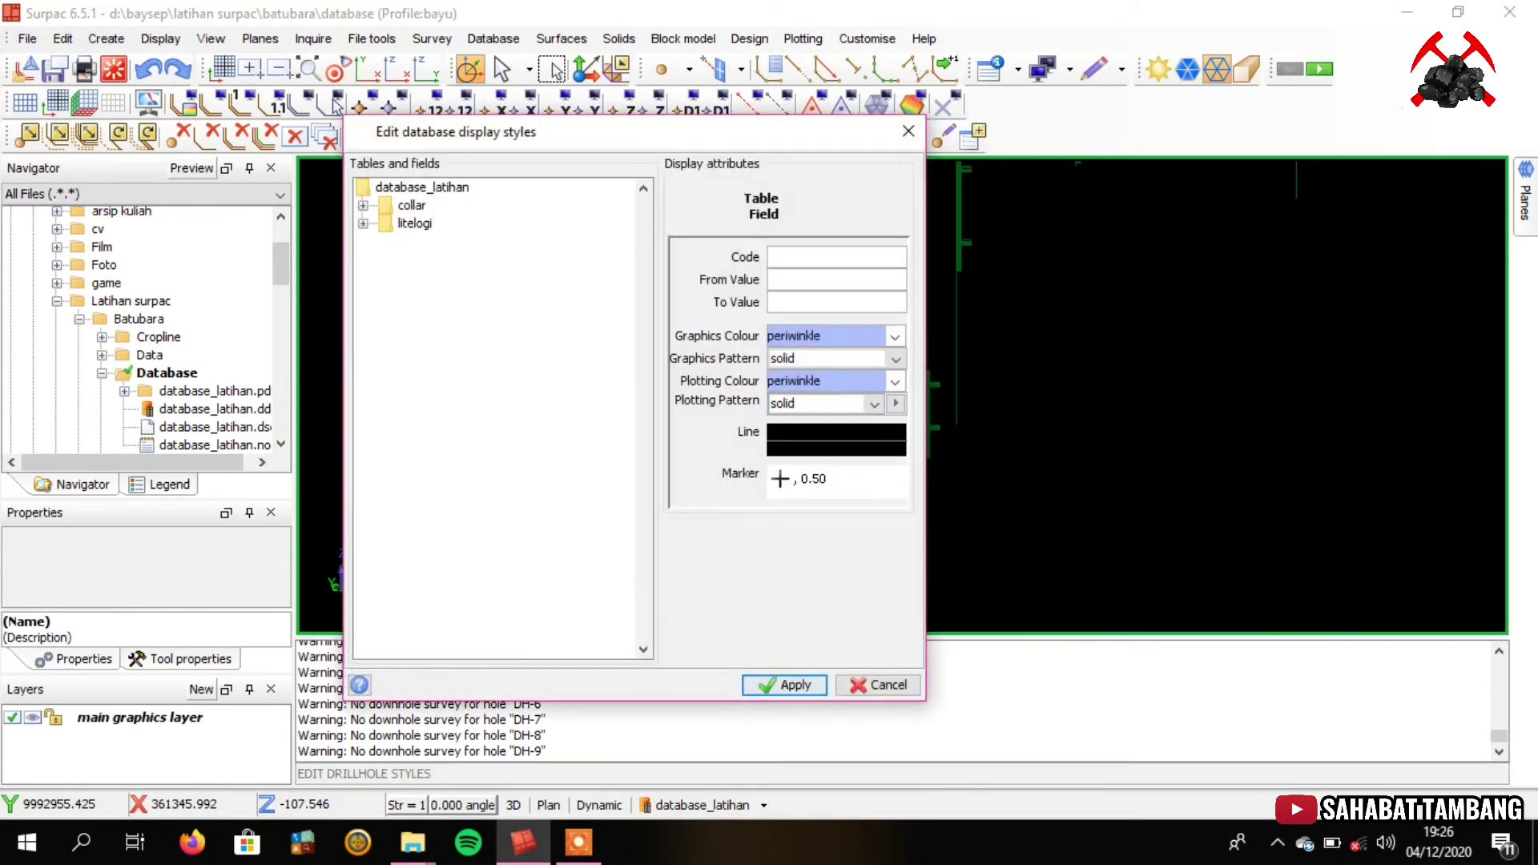
left_click(363, 223)
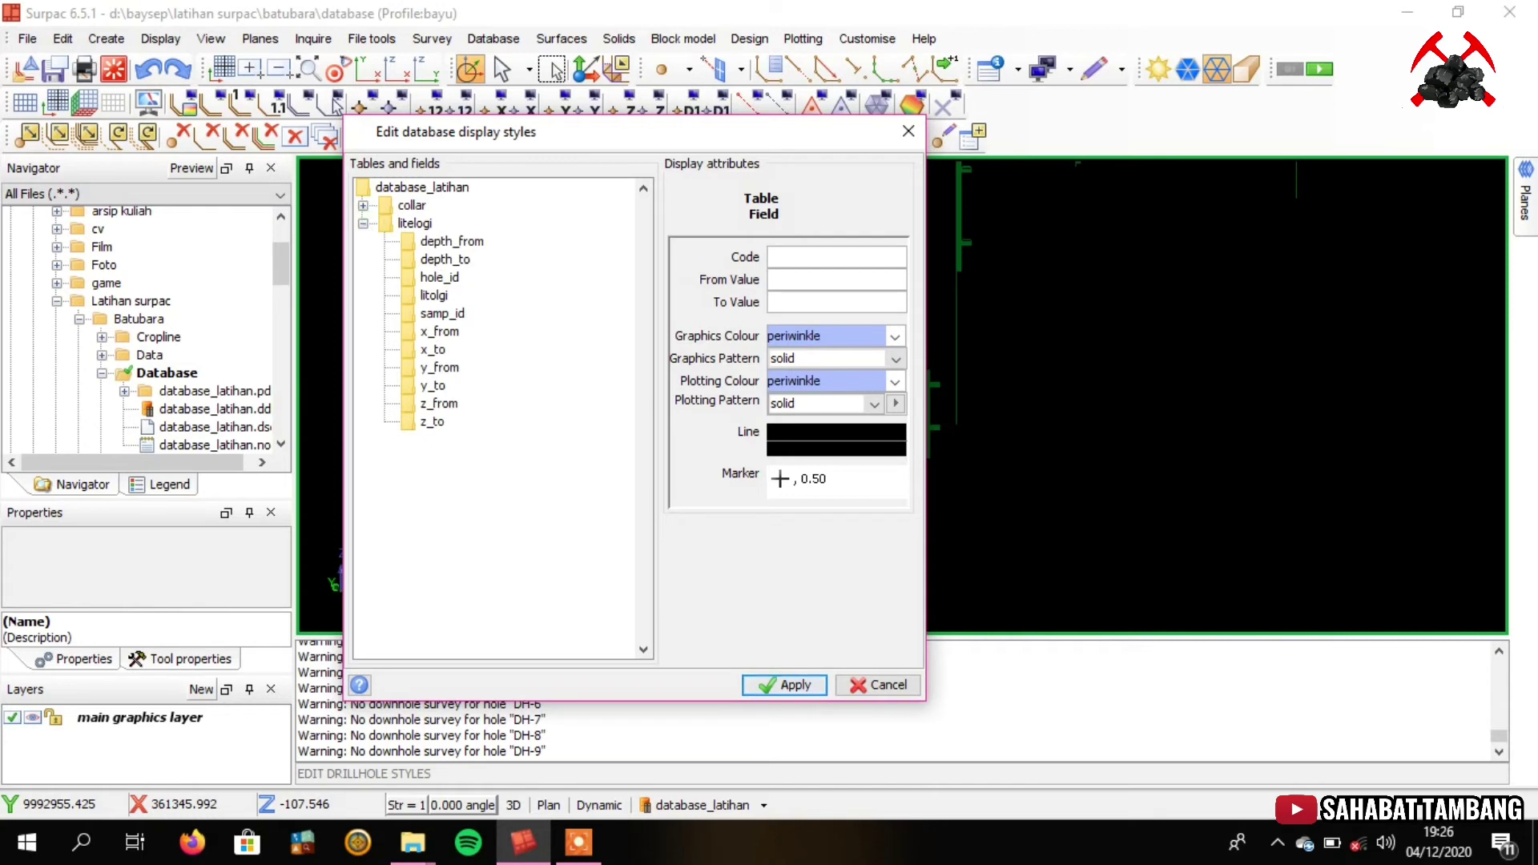
left_click(412, 297)
right_click(427, 296)
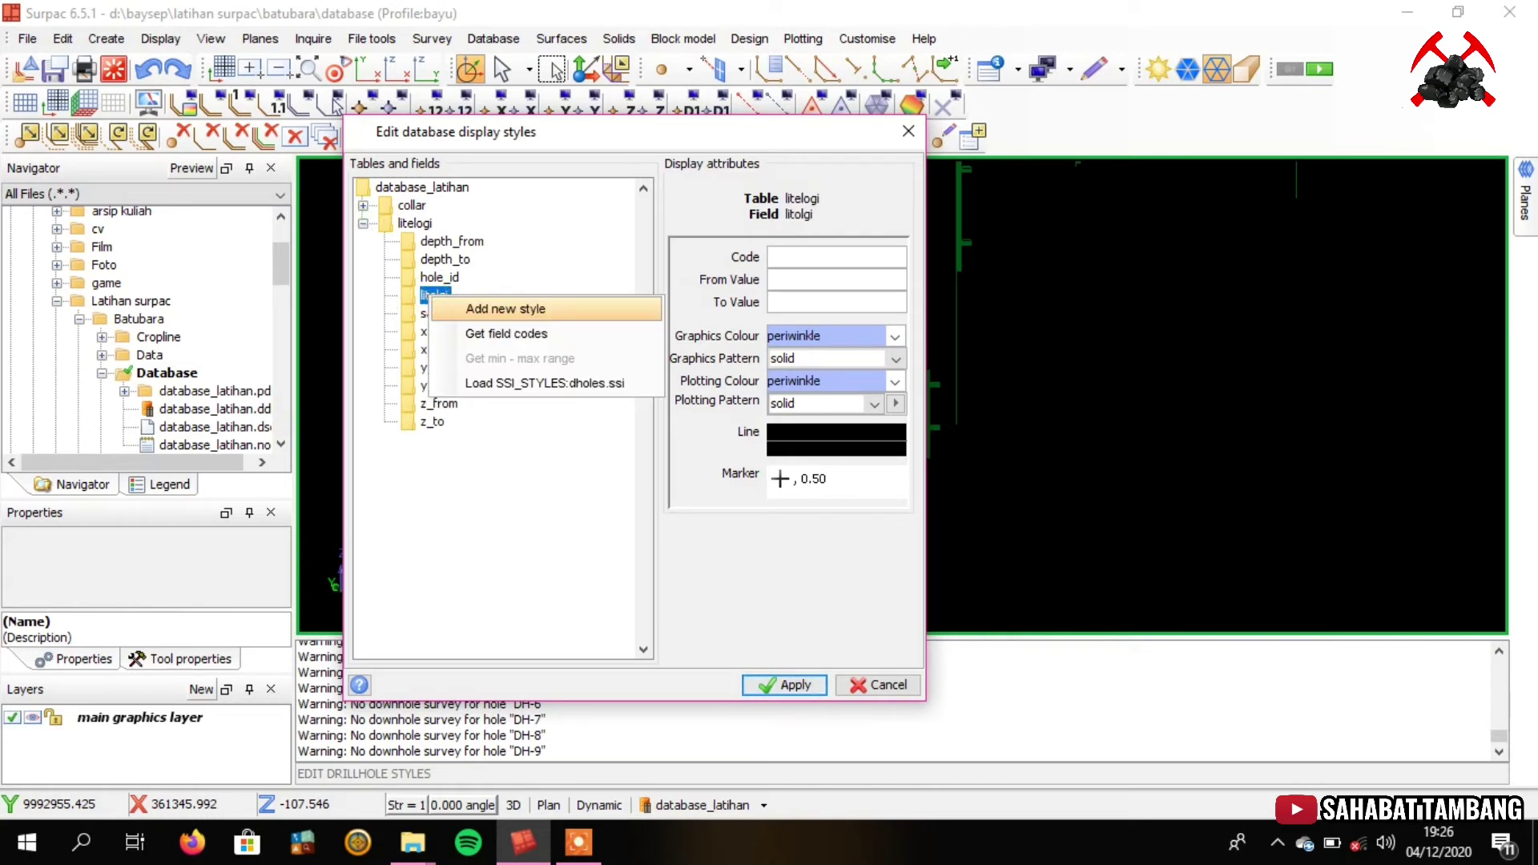
left_click(464, 308)
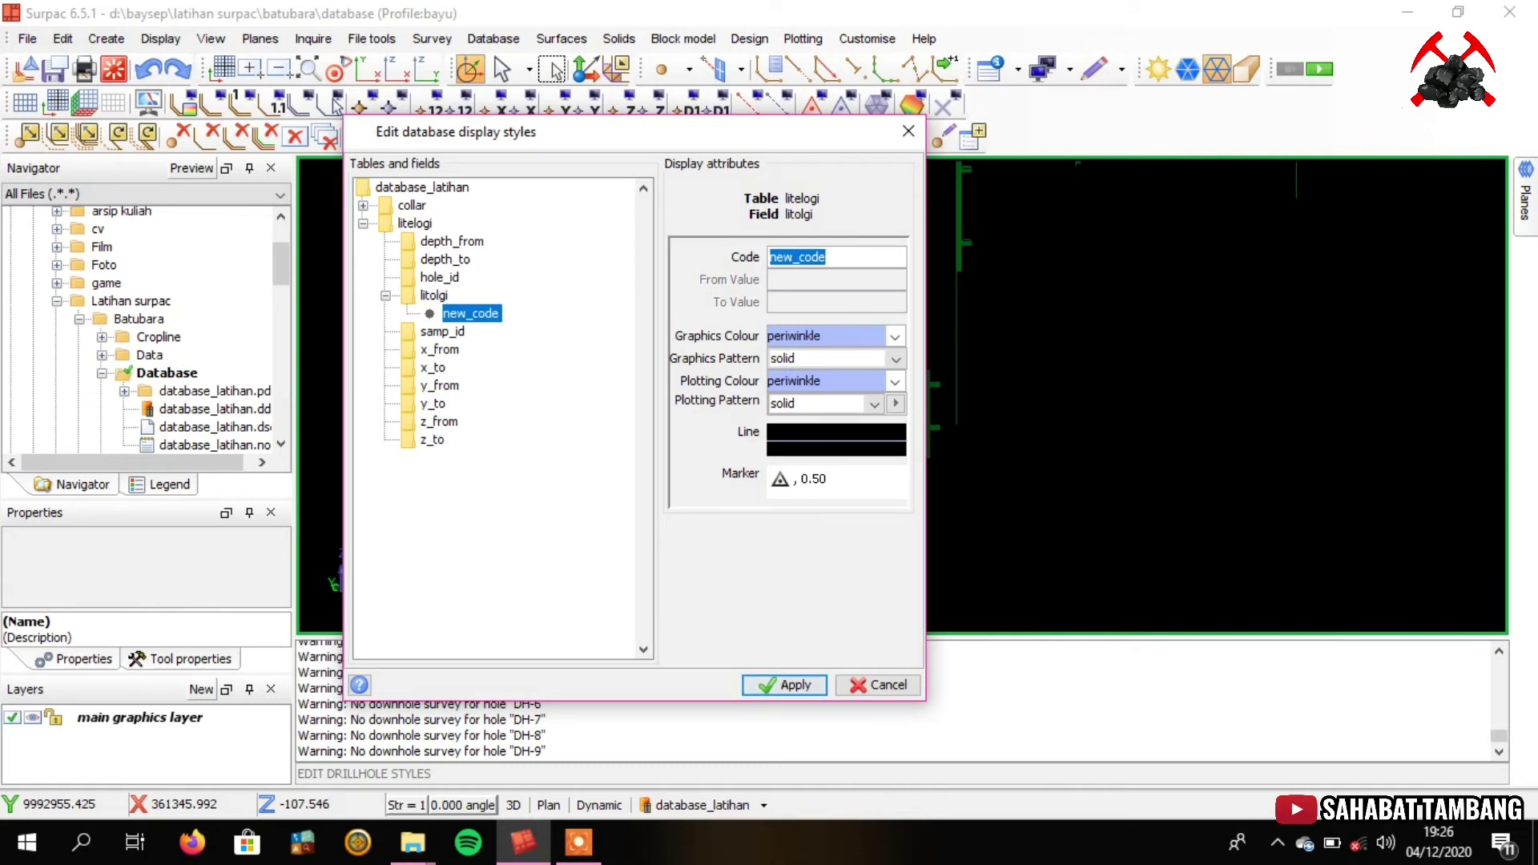
type("OB")
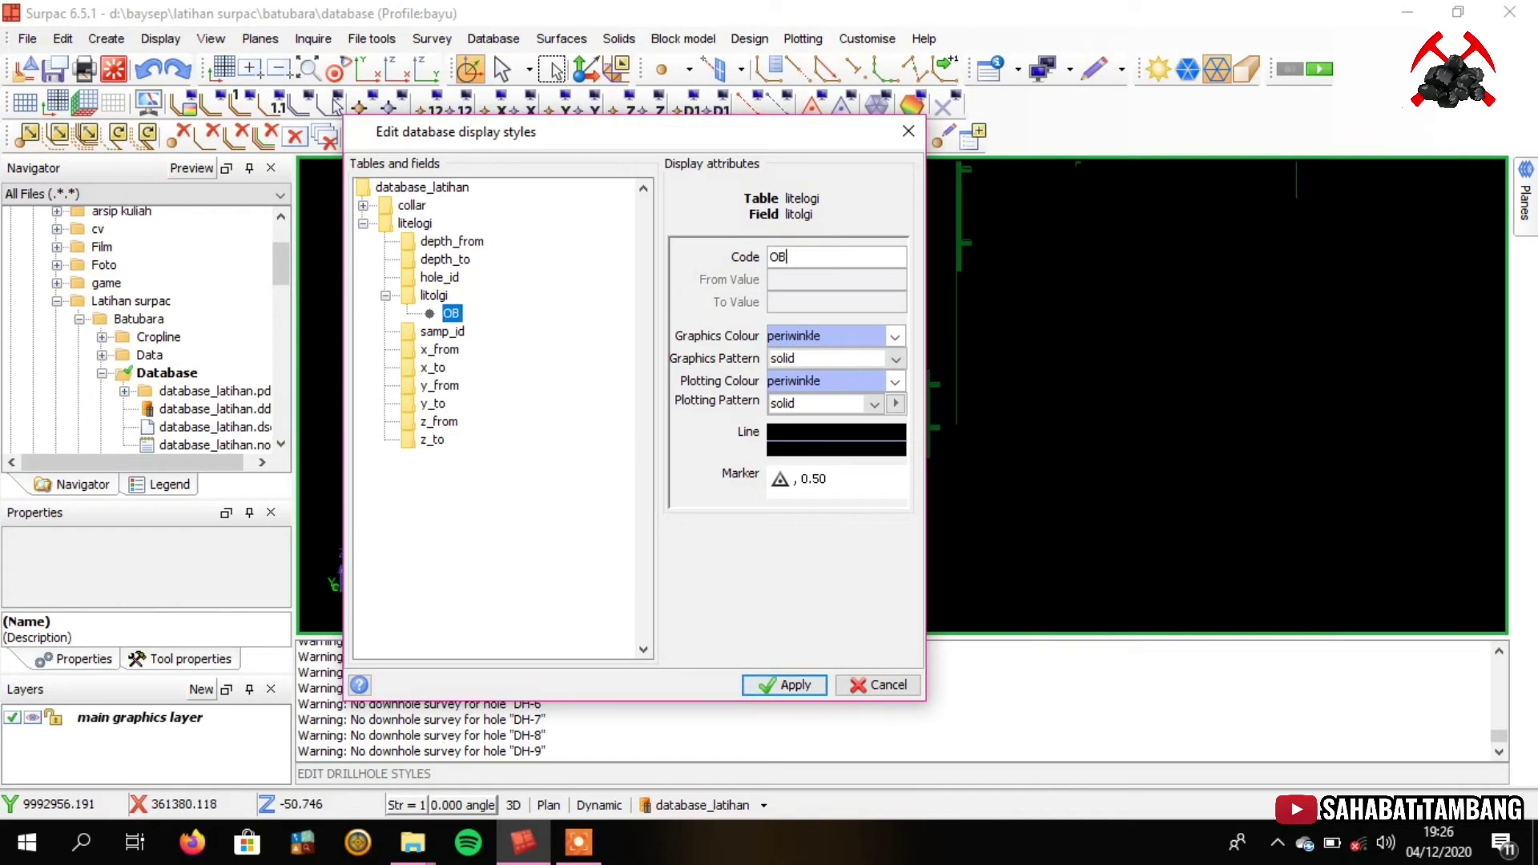
Set the OB style's graphics colour to yellow and its line thickness to 9
left_click(895, 336)
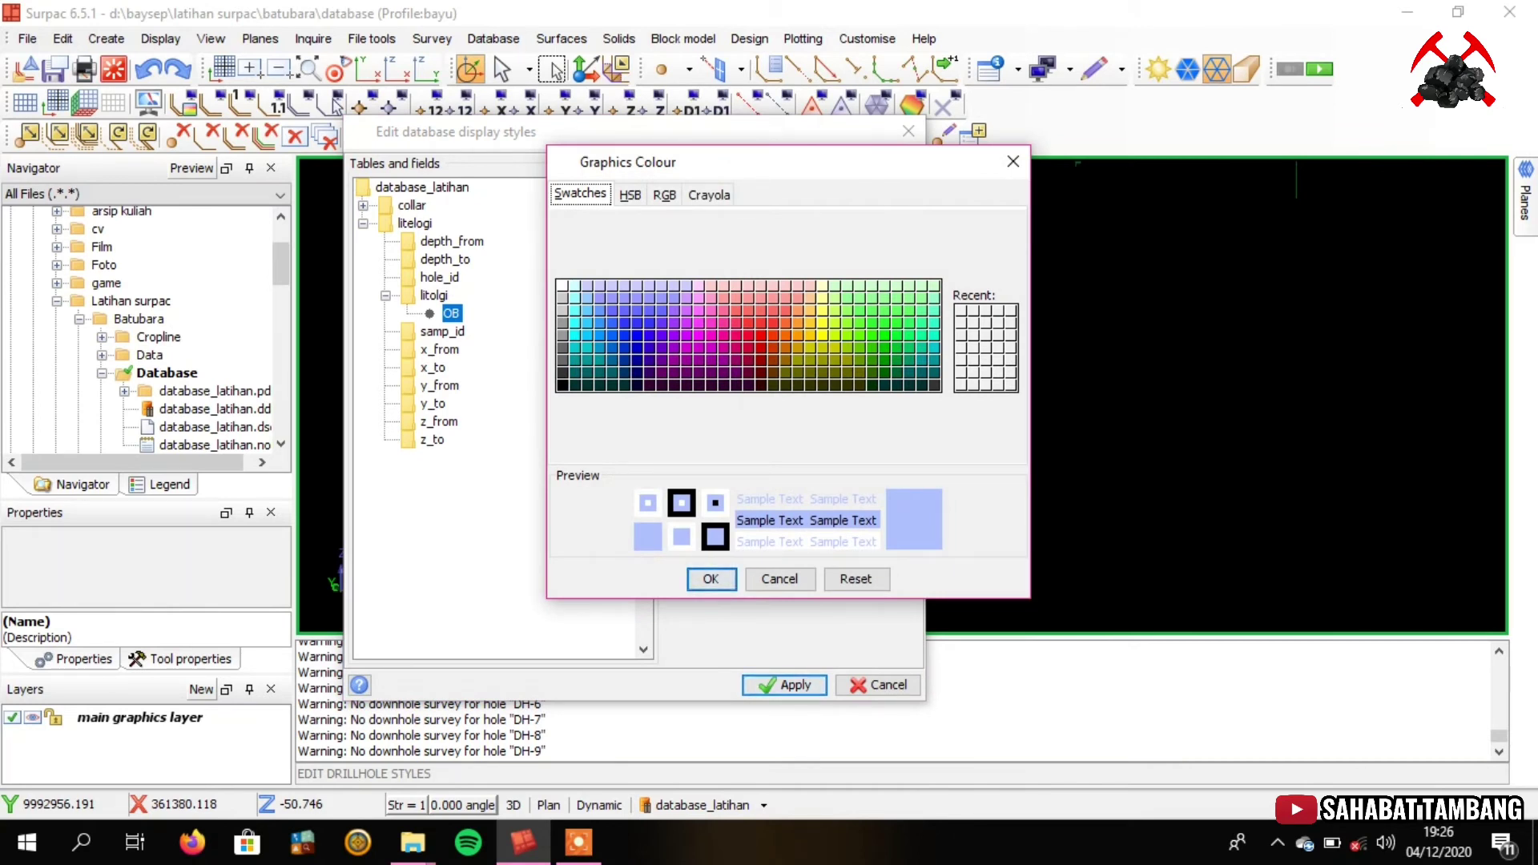
left_click(823, 335)
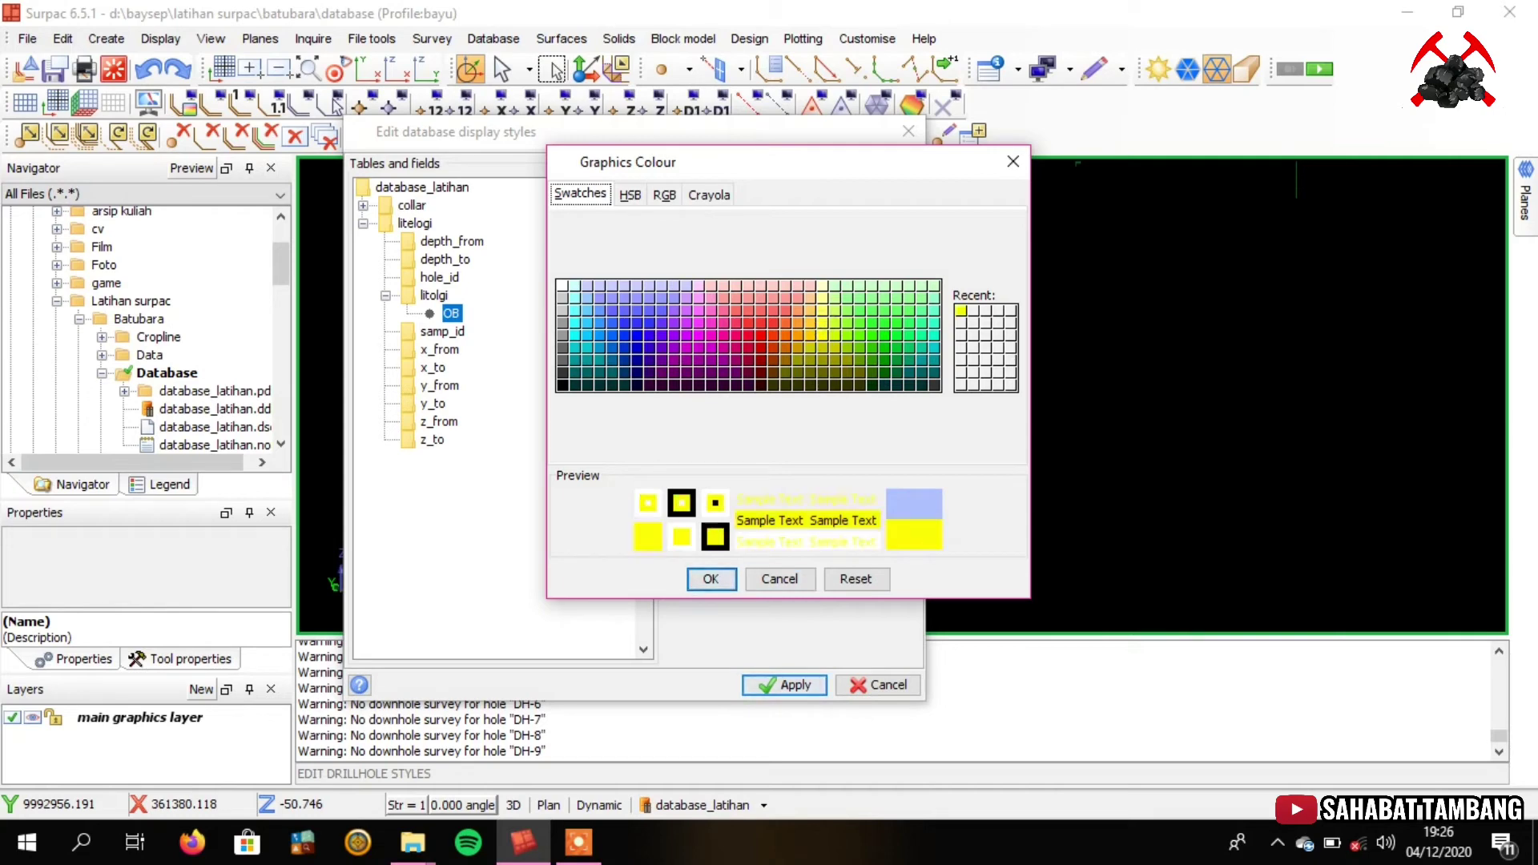
left_click(711, 578)
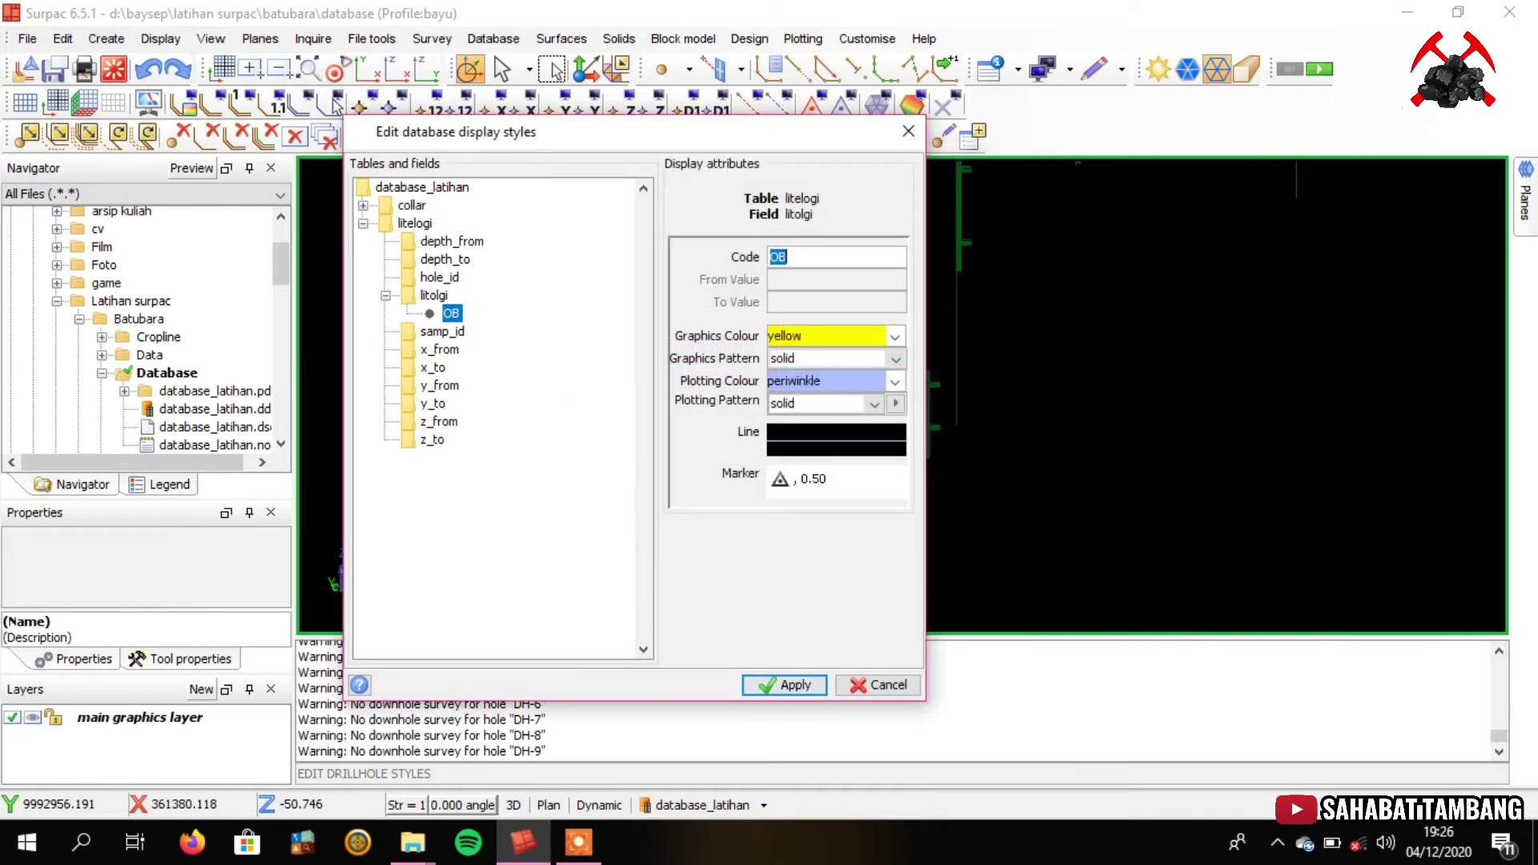
left_click(861, 471)
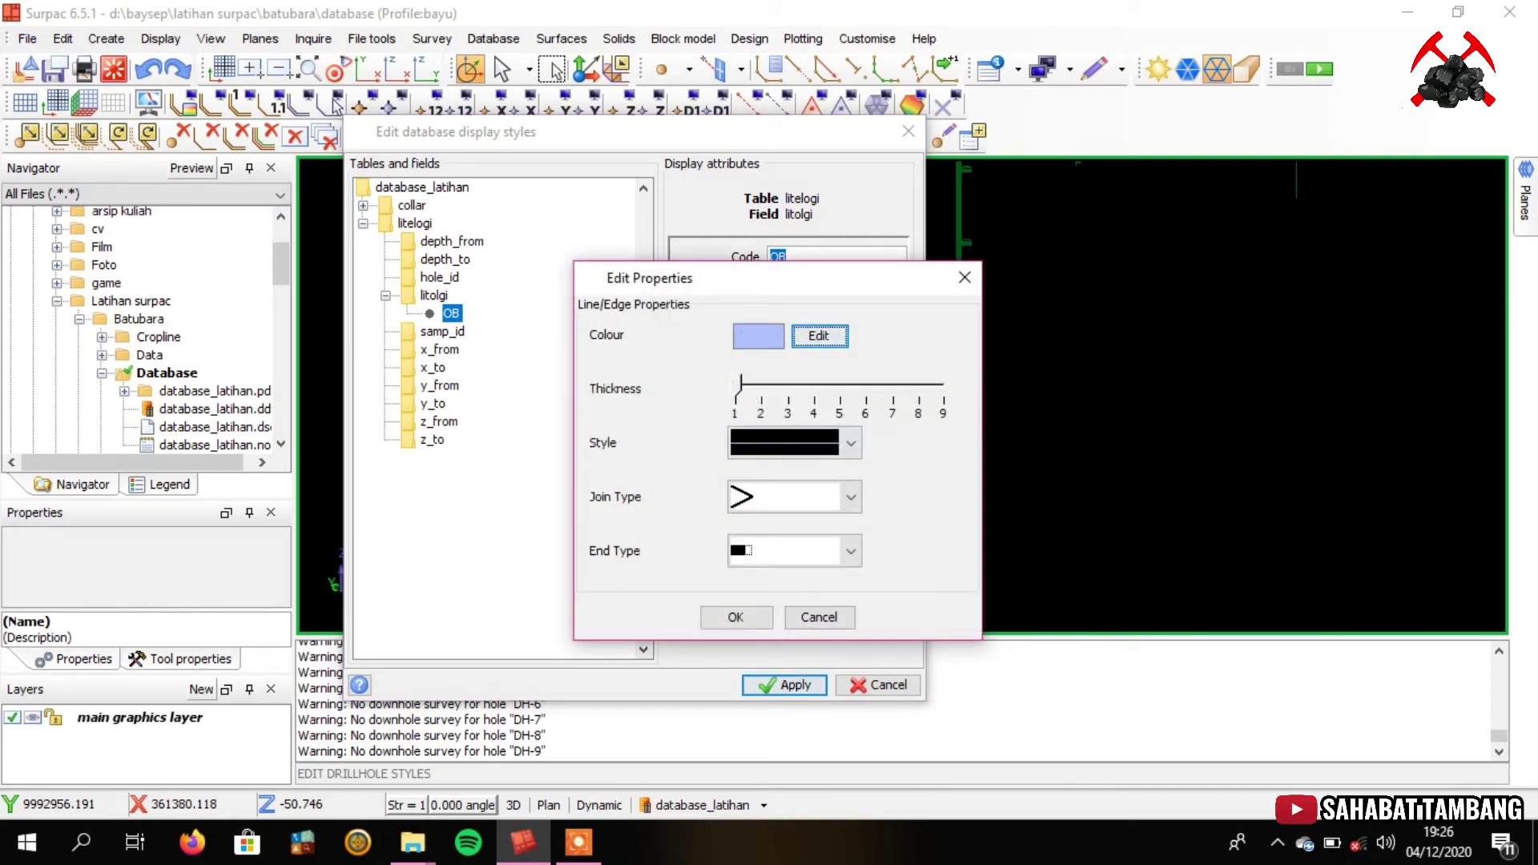
left_click_drag(737, 389, 948, 389)
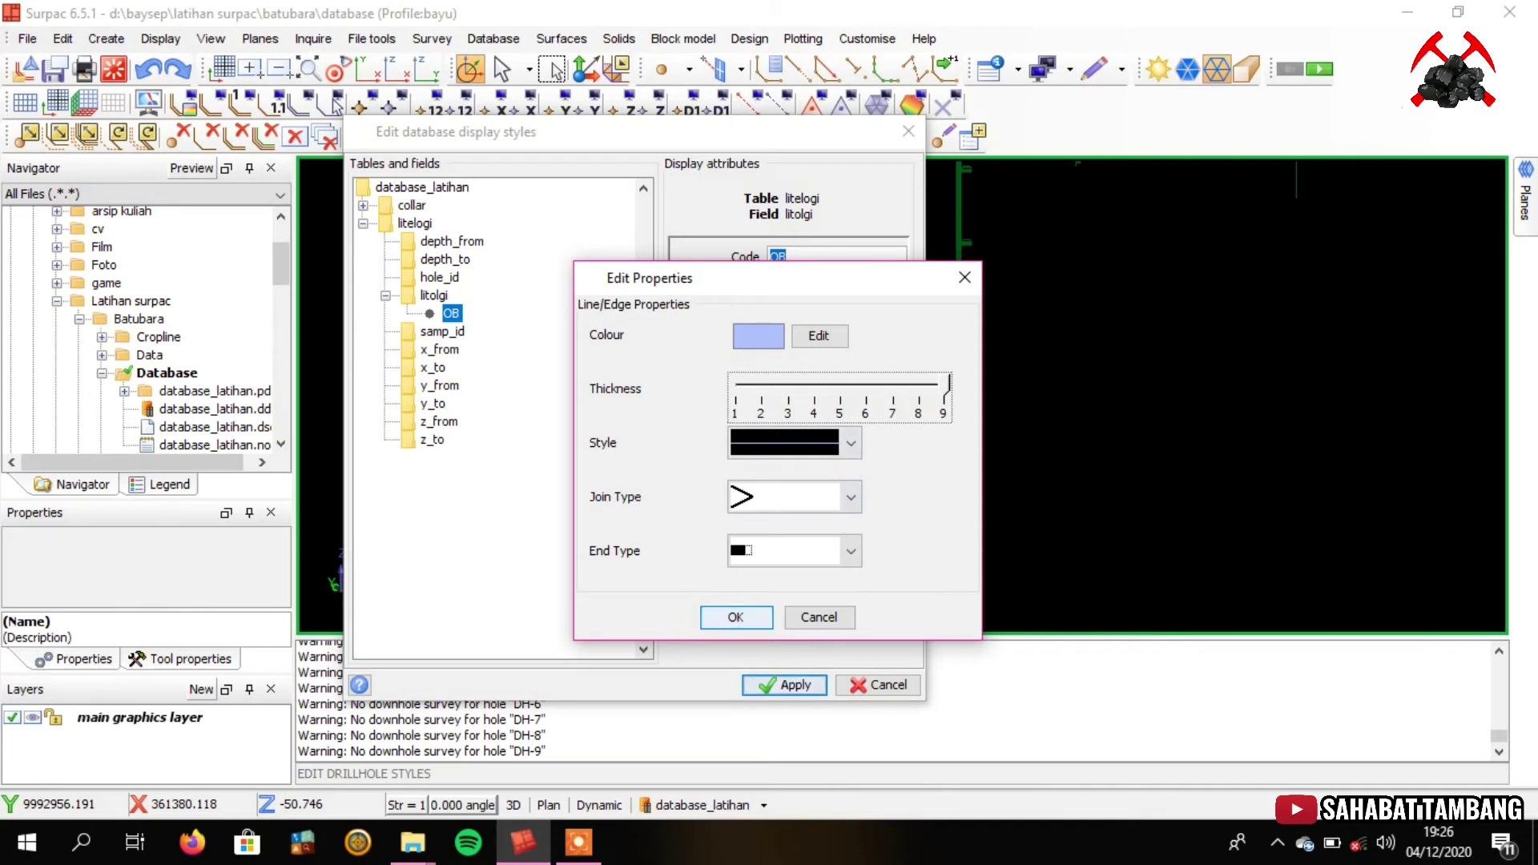
left_click(741, 613)
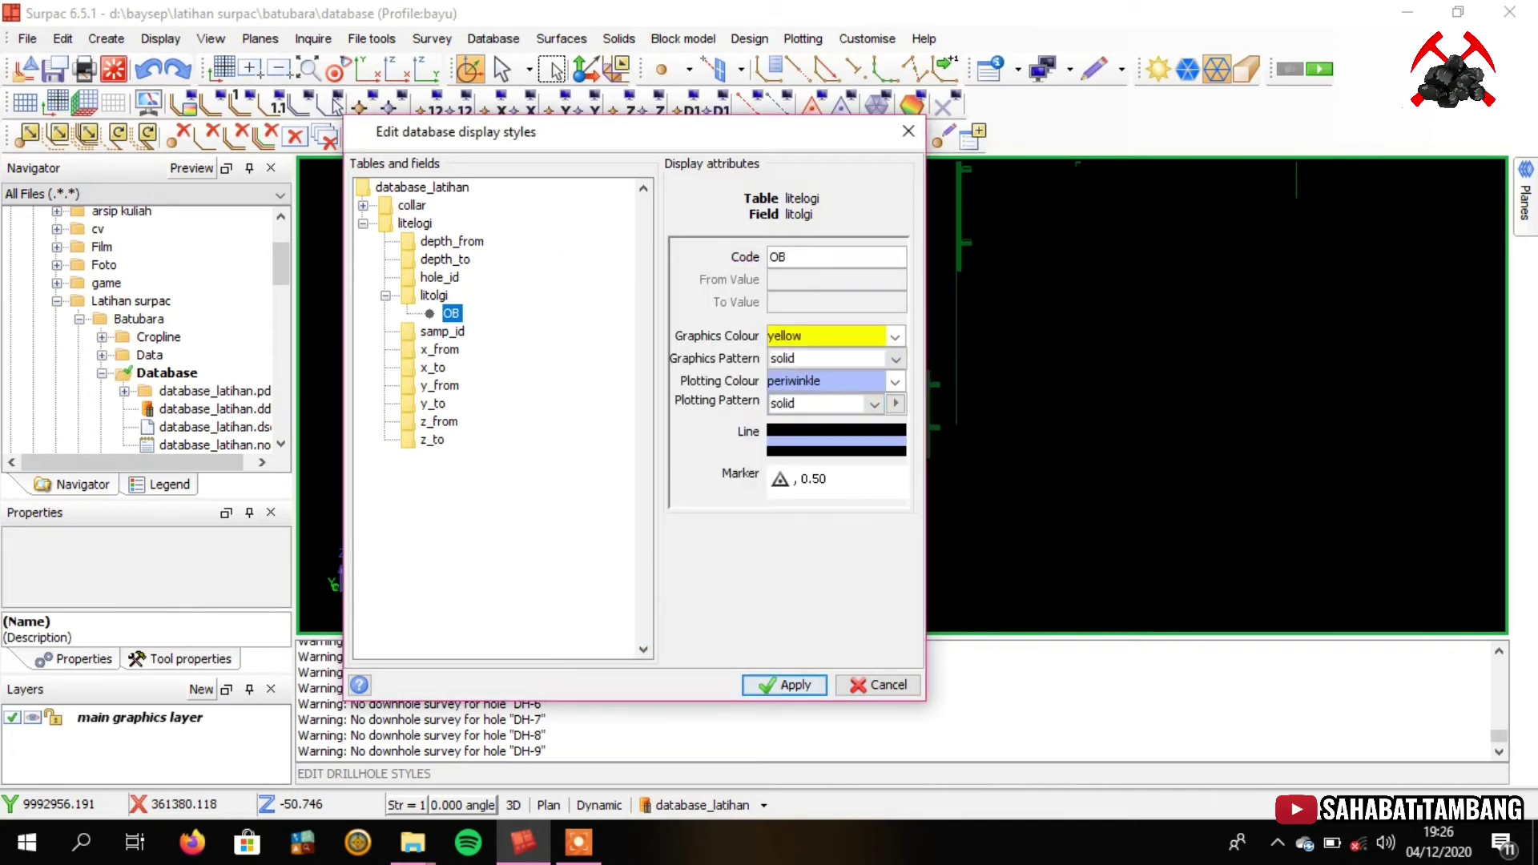
Add a second display style with code CO to the litolgi field
right_click(451, 314)
left_click(433, 295)
right_click(433, 295)
left_click(508, 308)
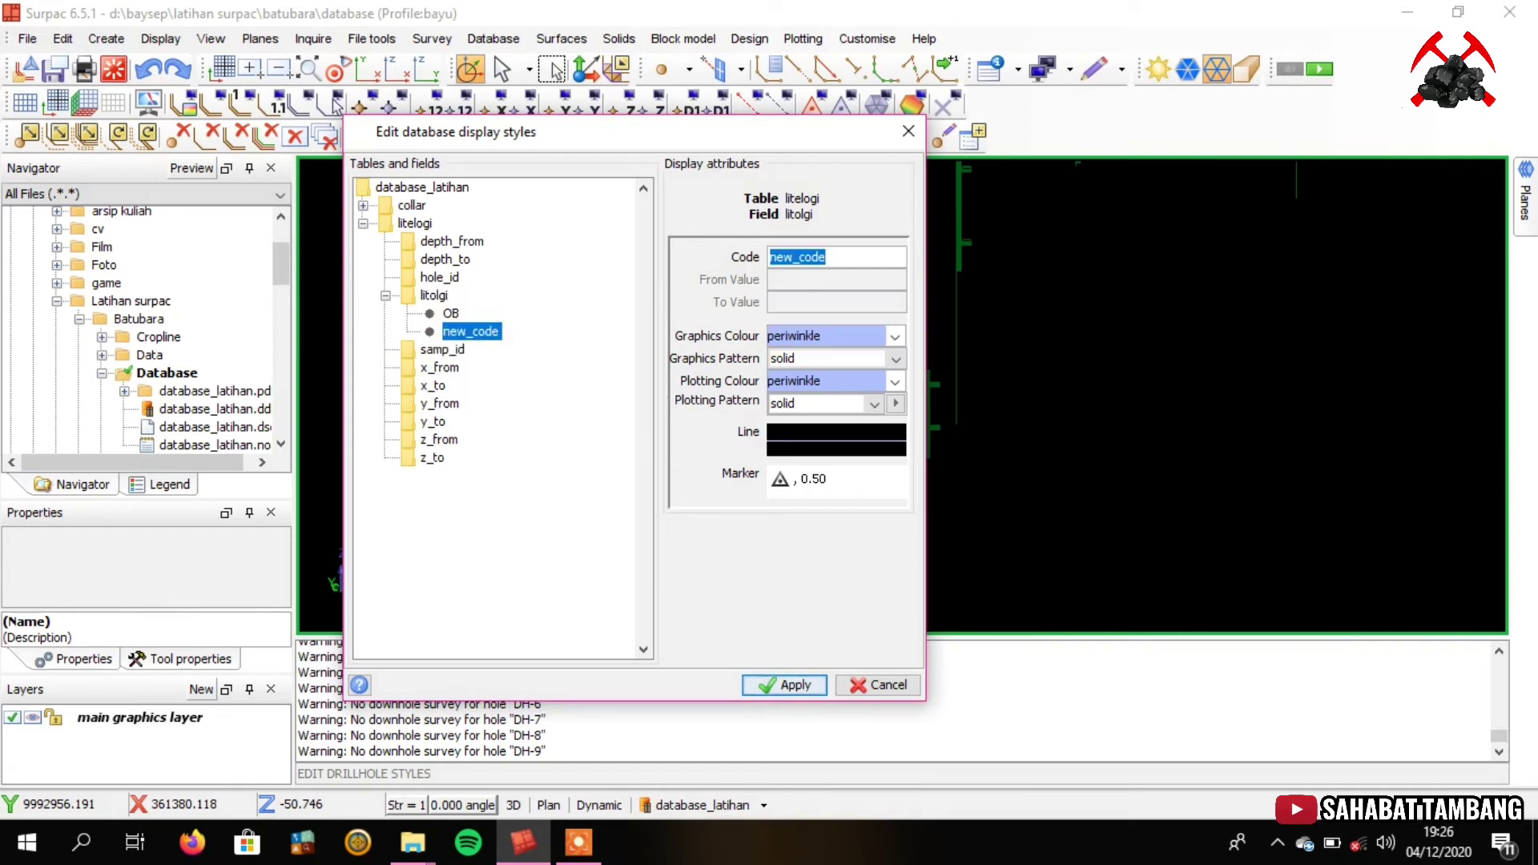
type("C")
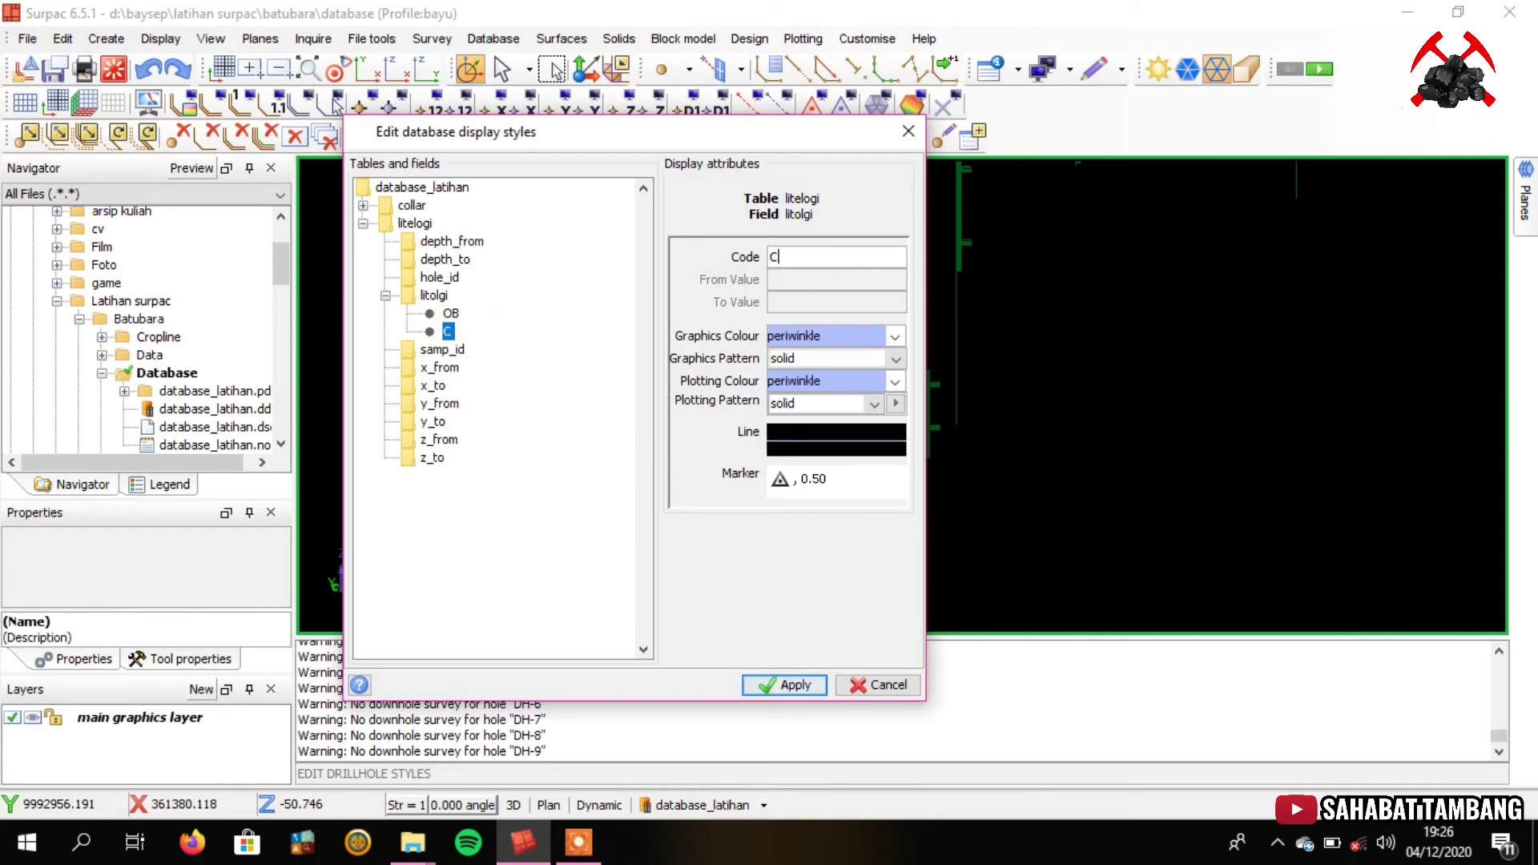
type("O")
Set the CO style's graphics colour to red and line thickness to 9, and apply the display styles
left_click(894, 336)
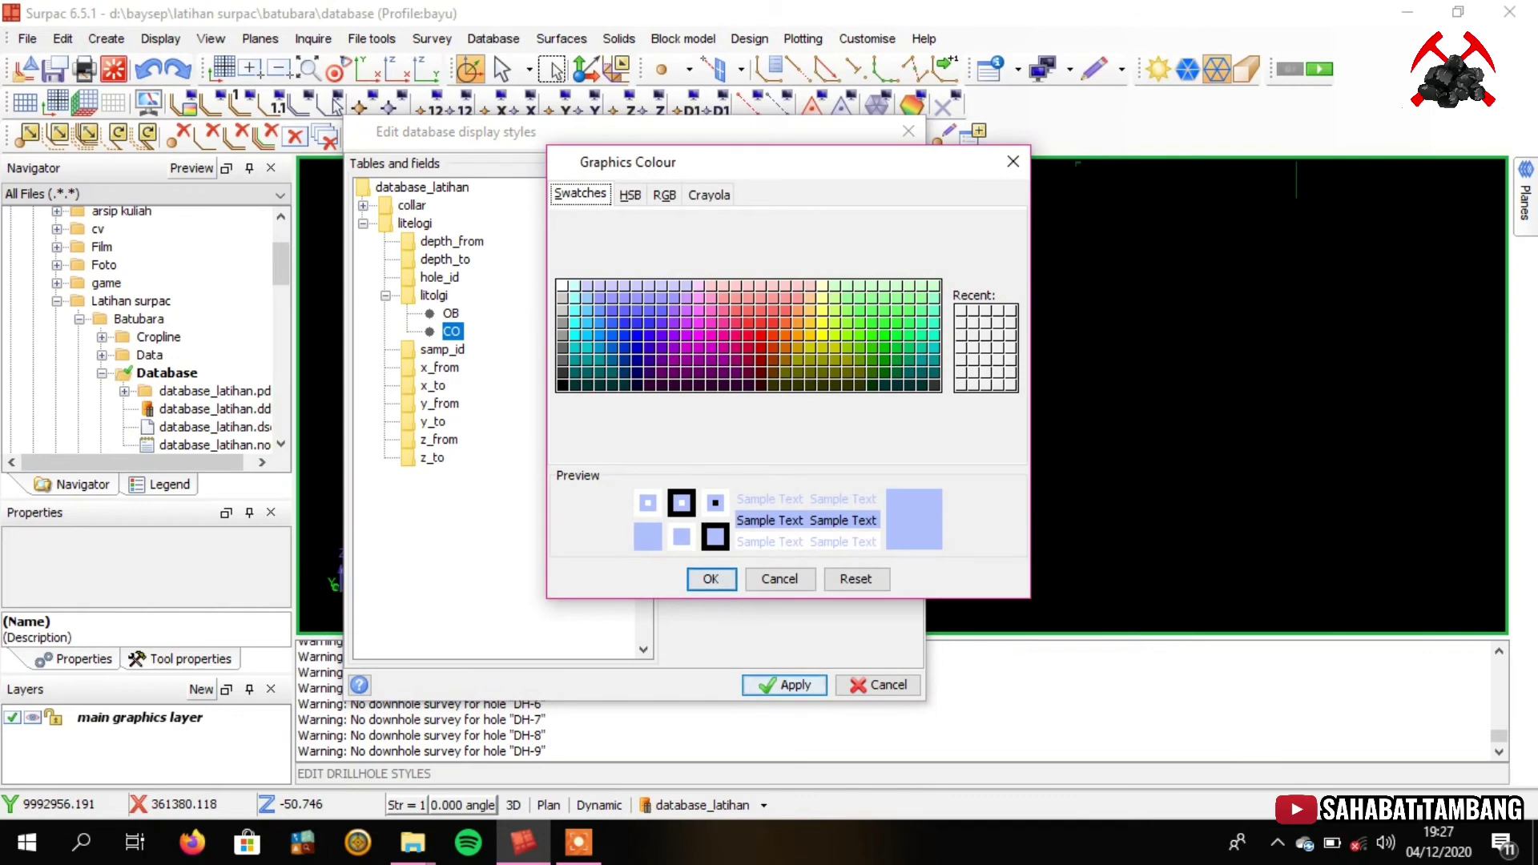
left_click(760, 336)
left_click(710, 578)
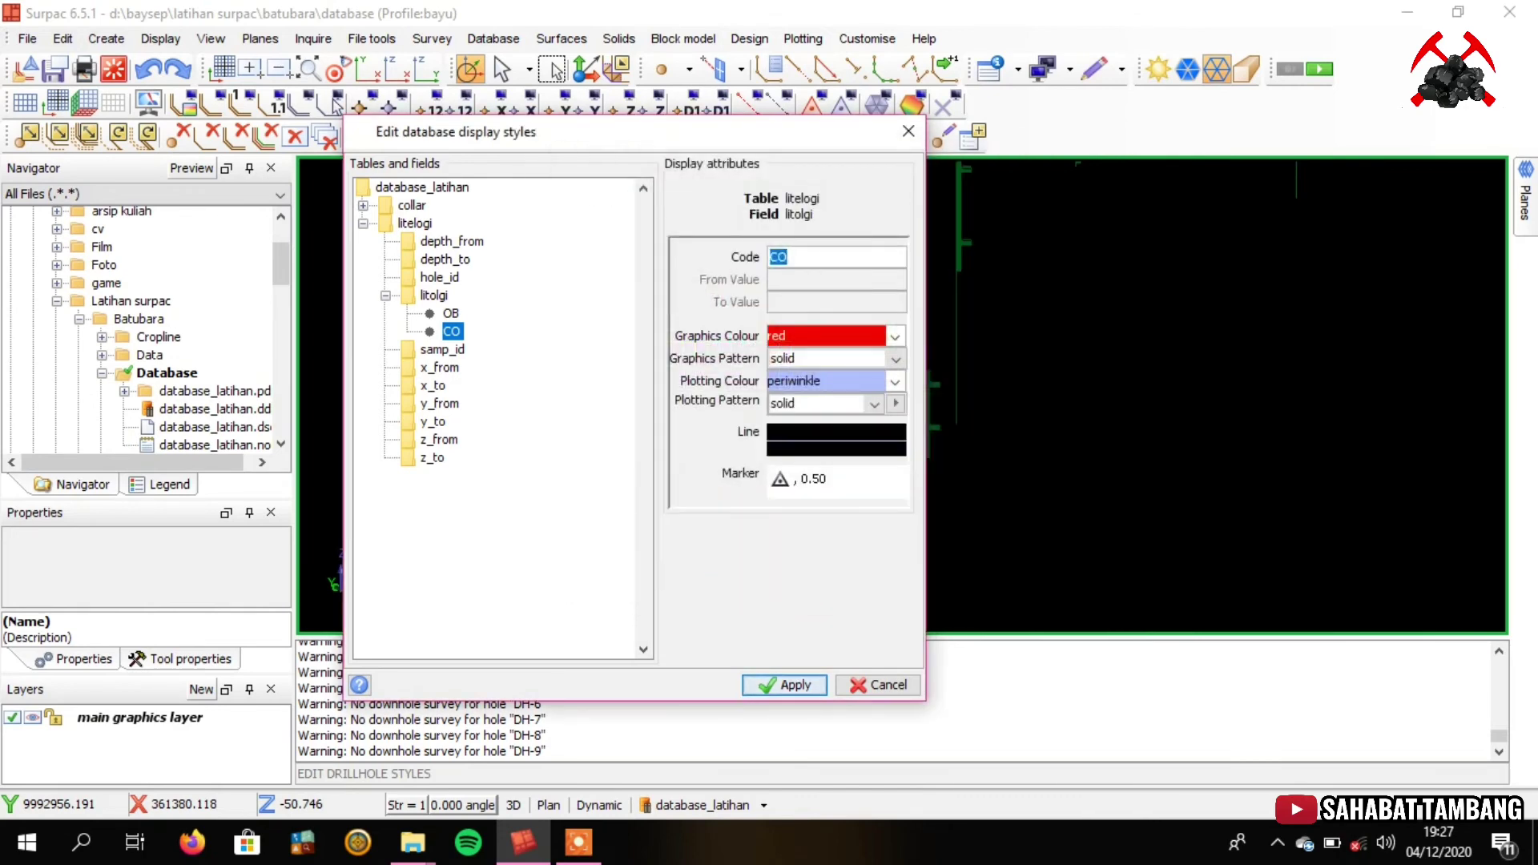
left_click(876, 436)
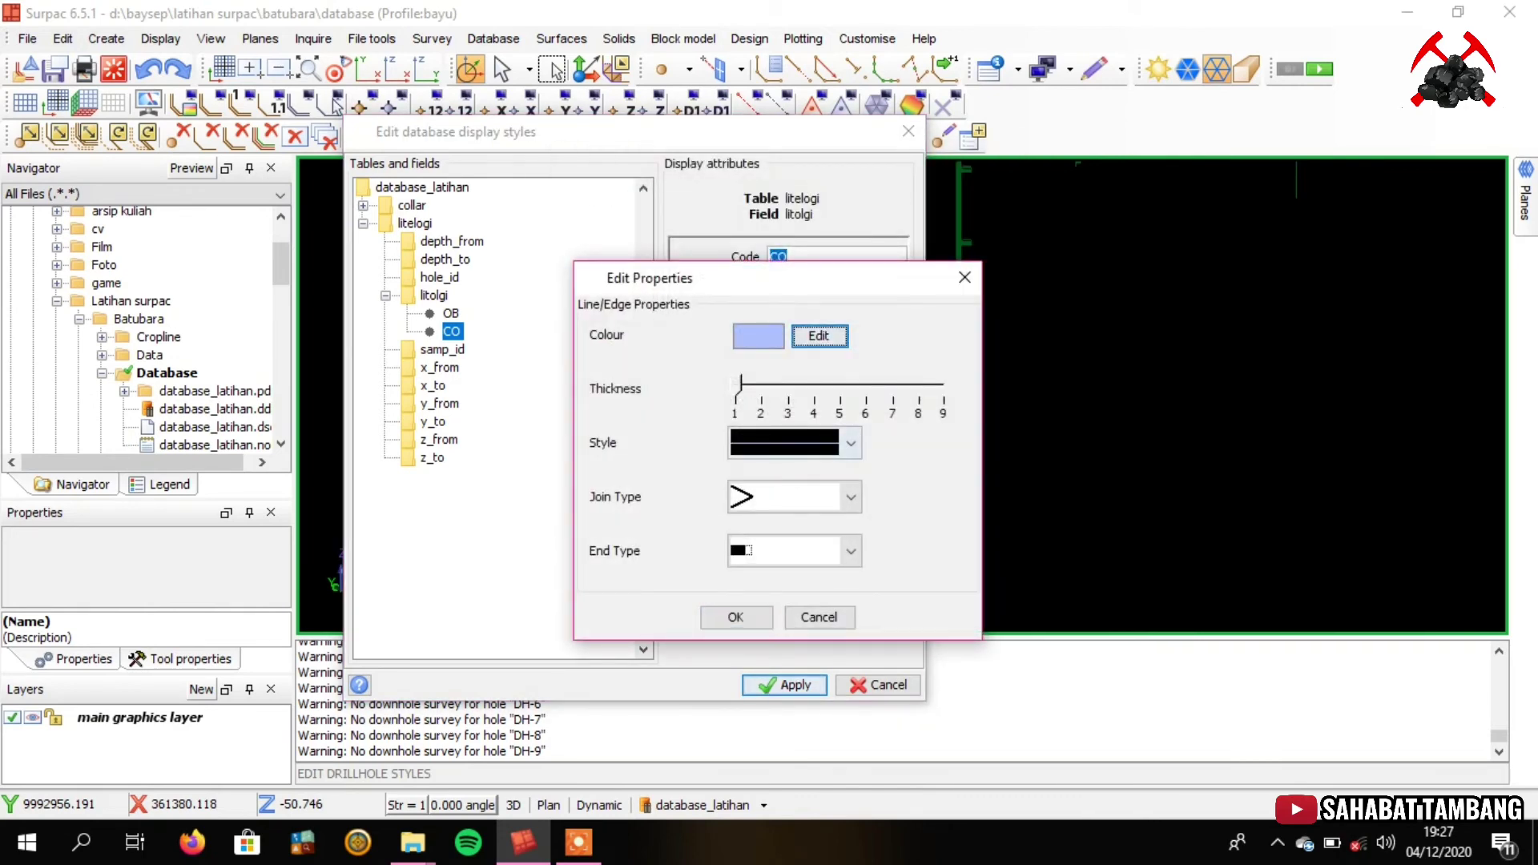
left_click_drag(737, 387, 945, 388)
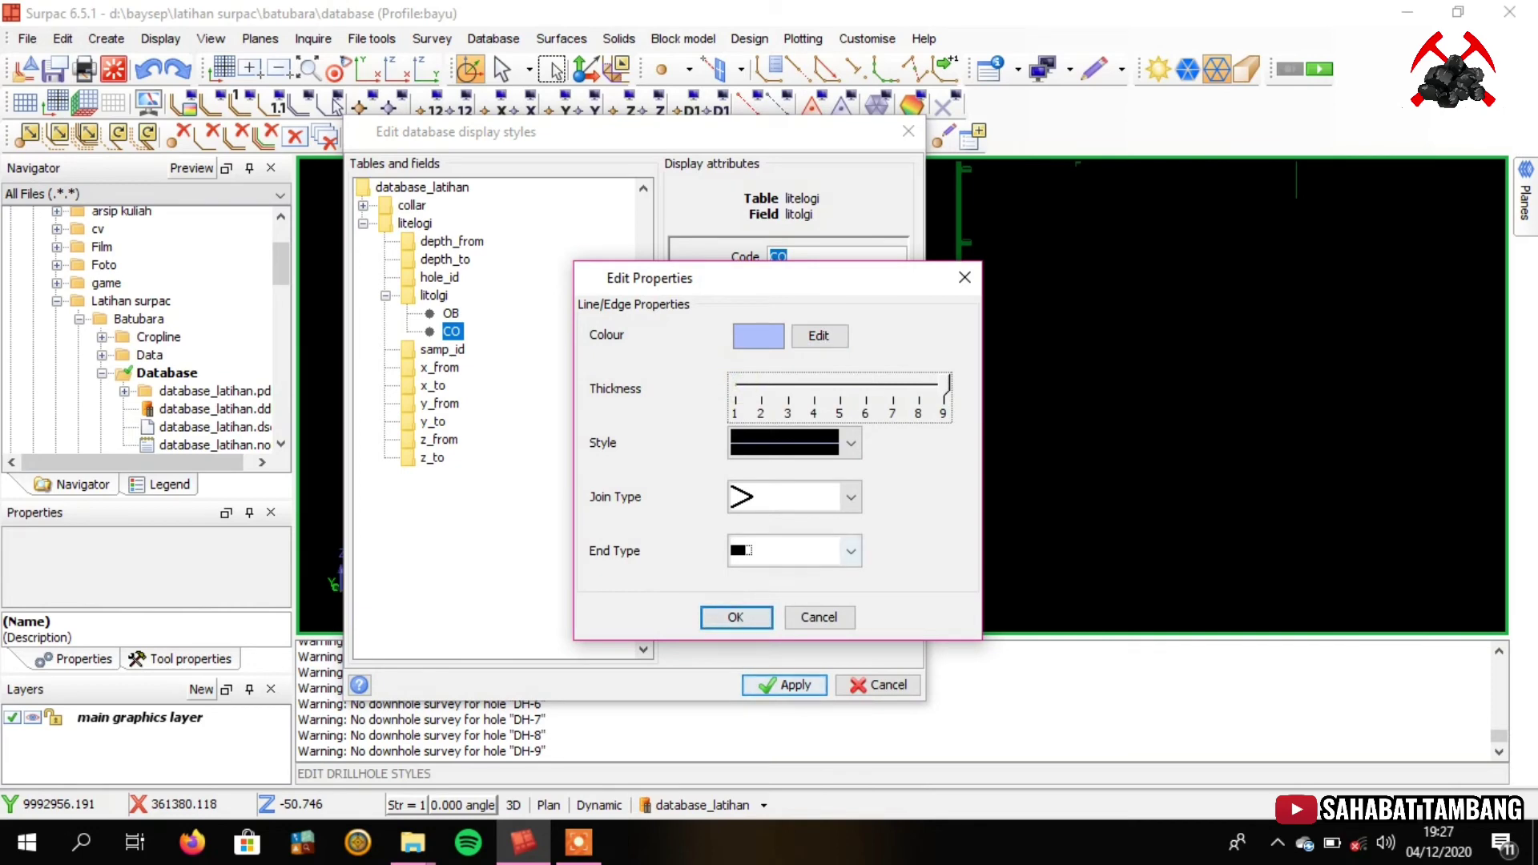
left_click(735, 617)
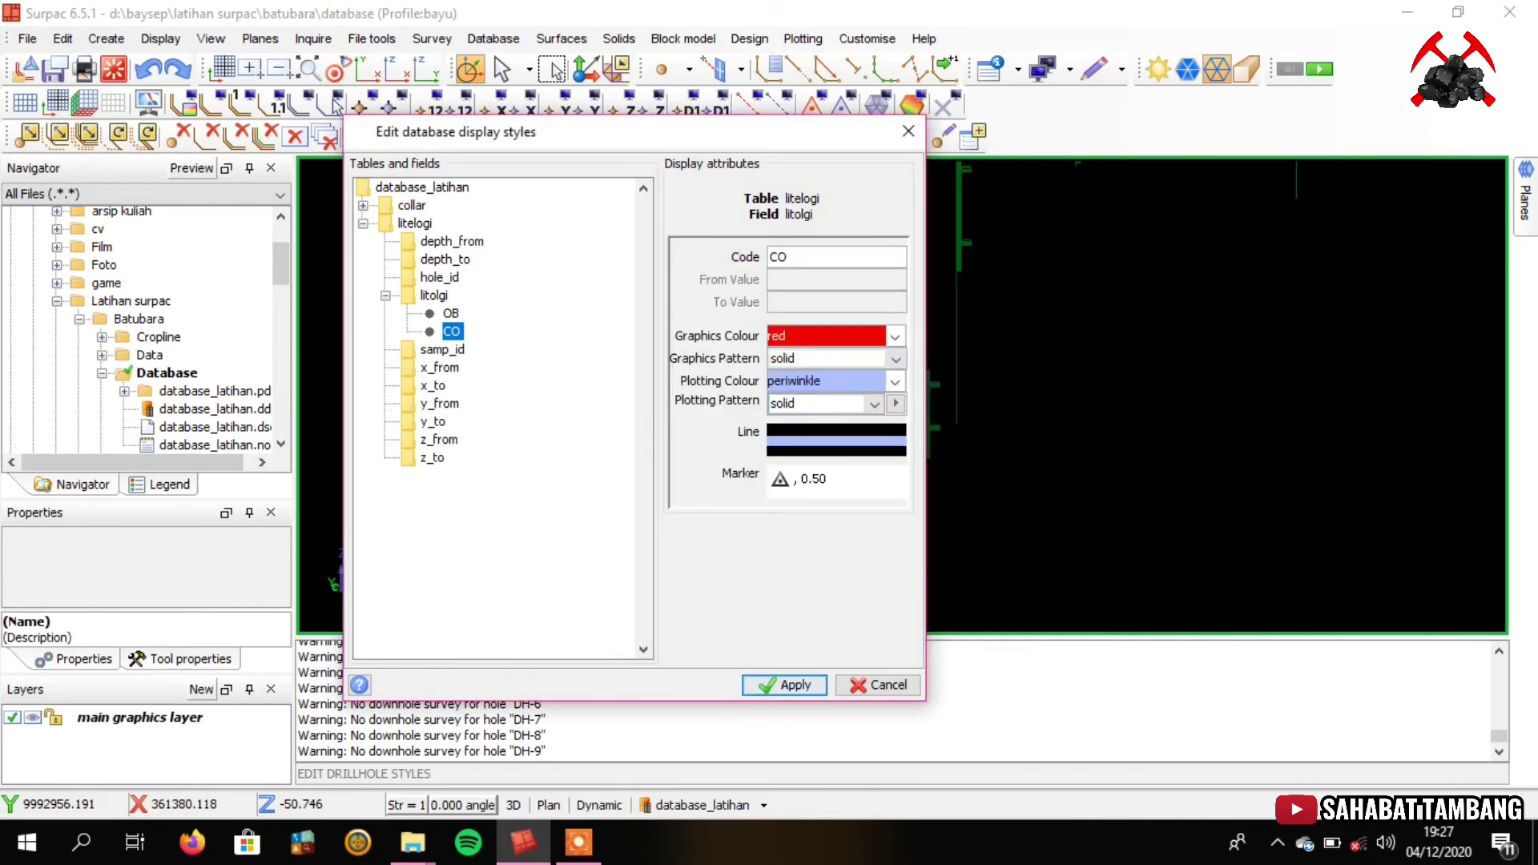
left_click(783, 685)
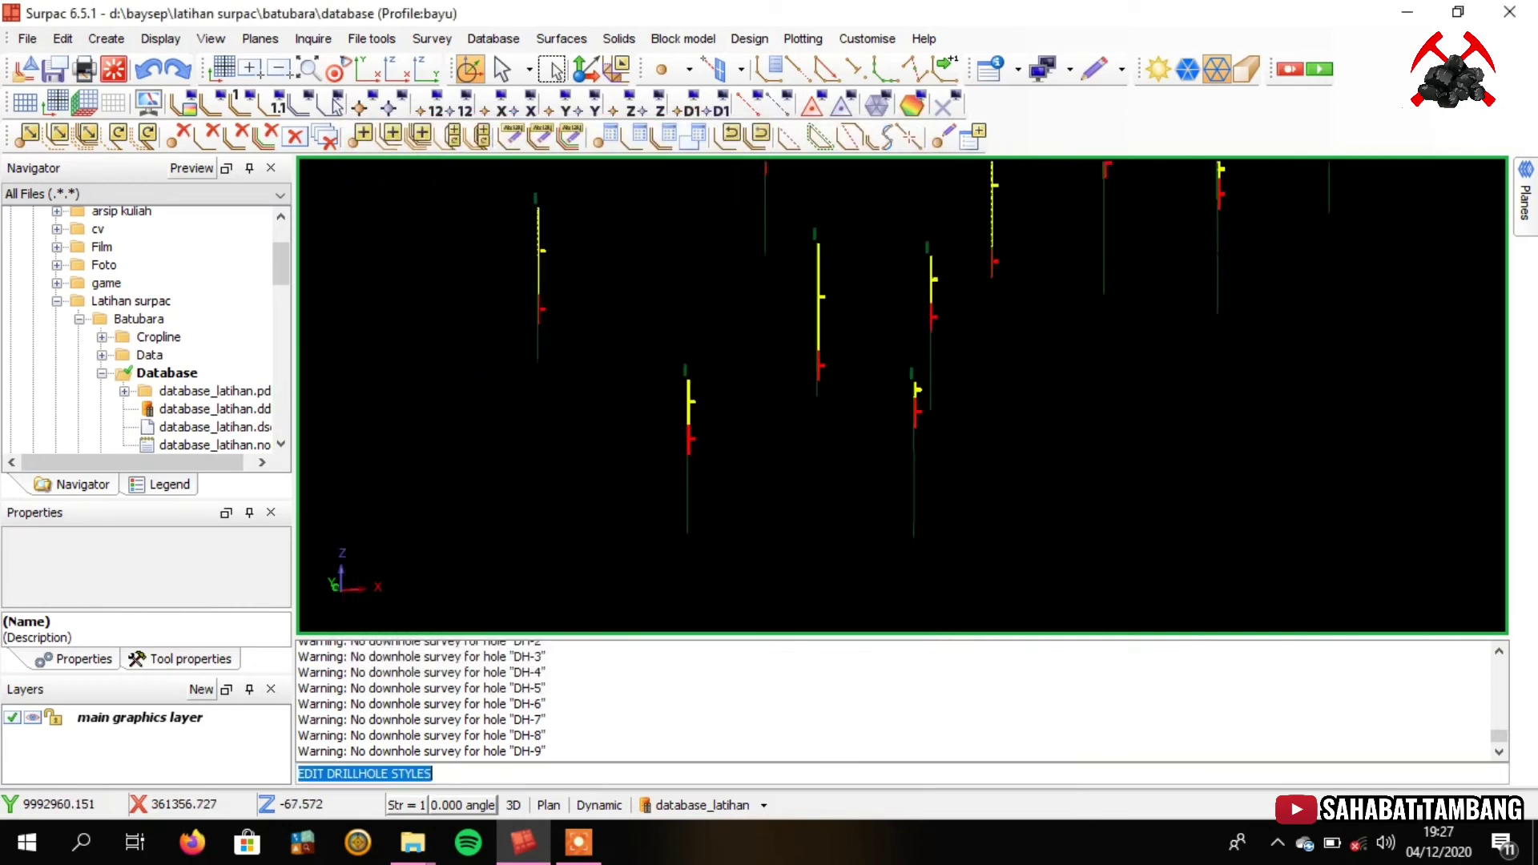
Examine the OB and CO intervals along the drillholes in 3D, close up and across the whole field
scroll(902, 397, "down", 1)
left_click_drag(845, 384, 869, 421)
scroll(913, 368, "up", 8)
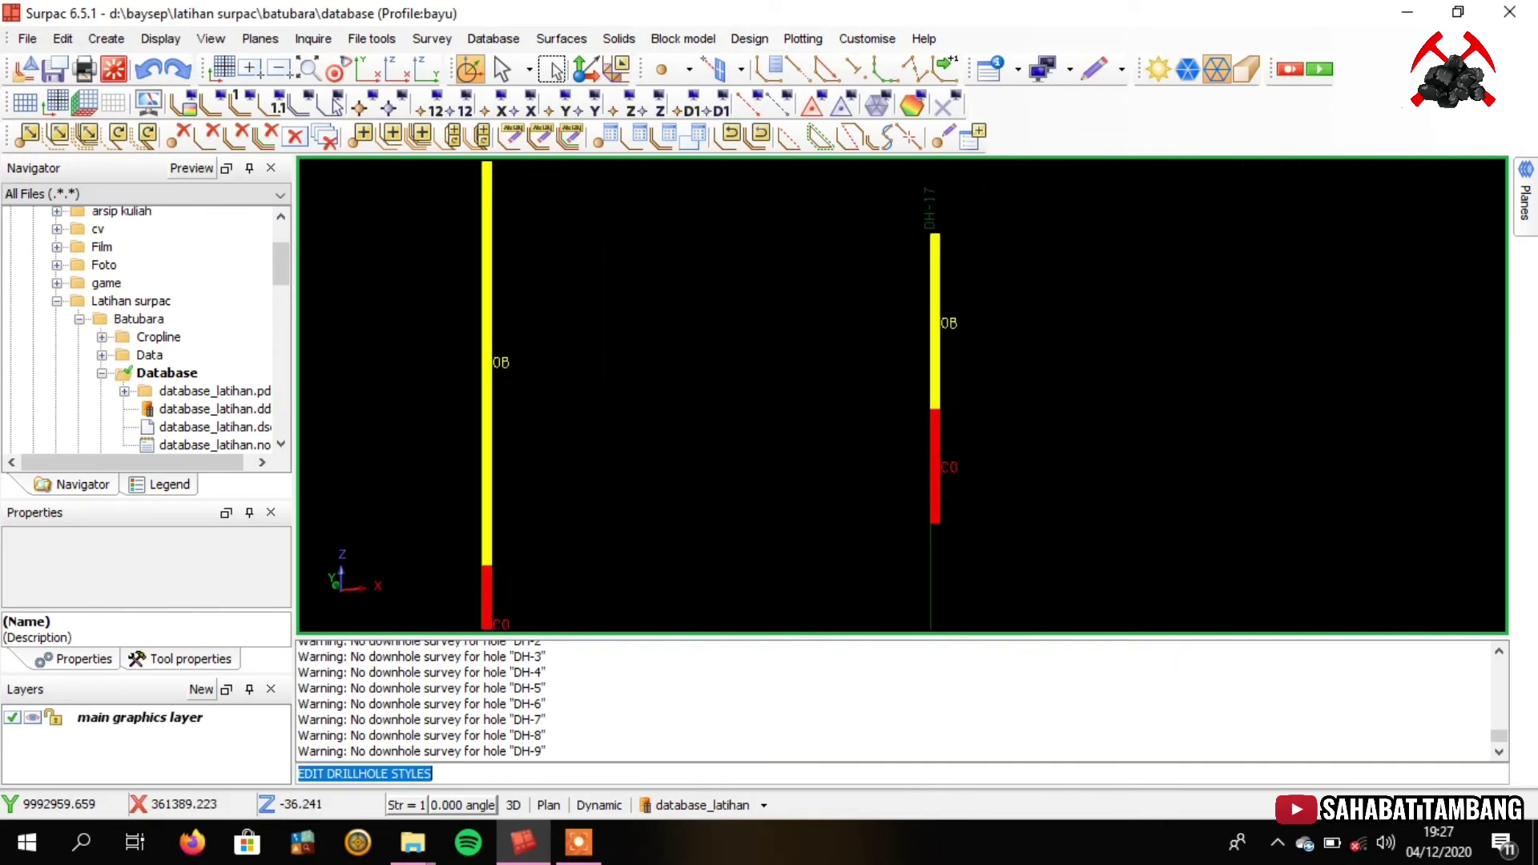
scroll(965, 371, "up", 2)
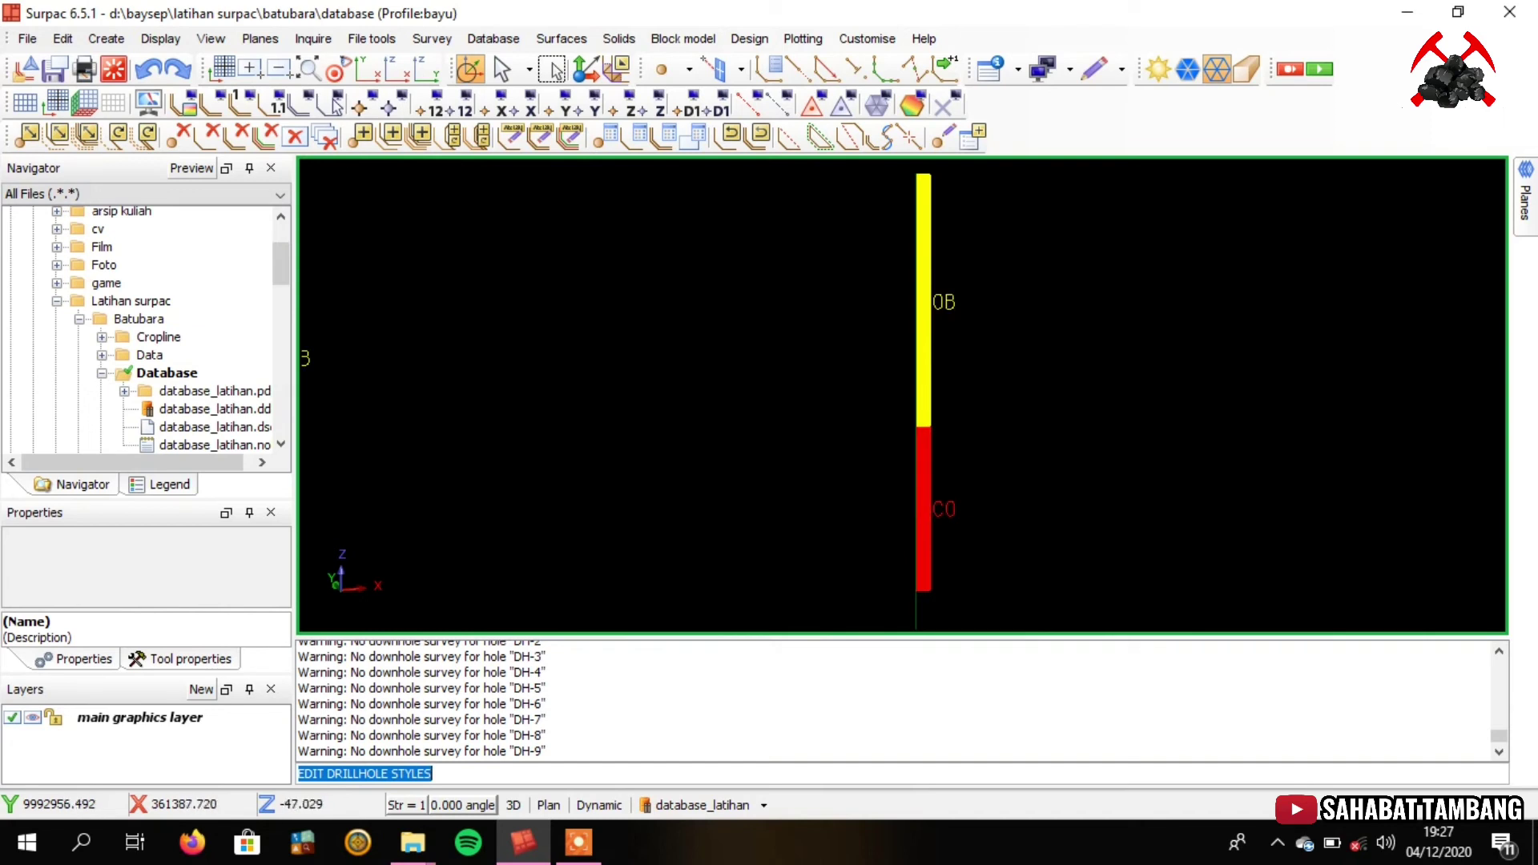
scroll(964, 474, "down", 6)
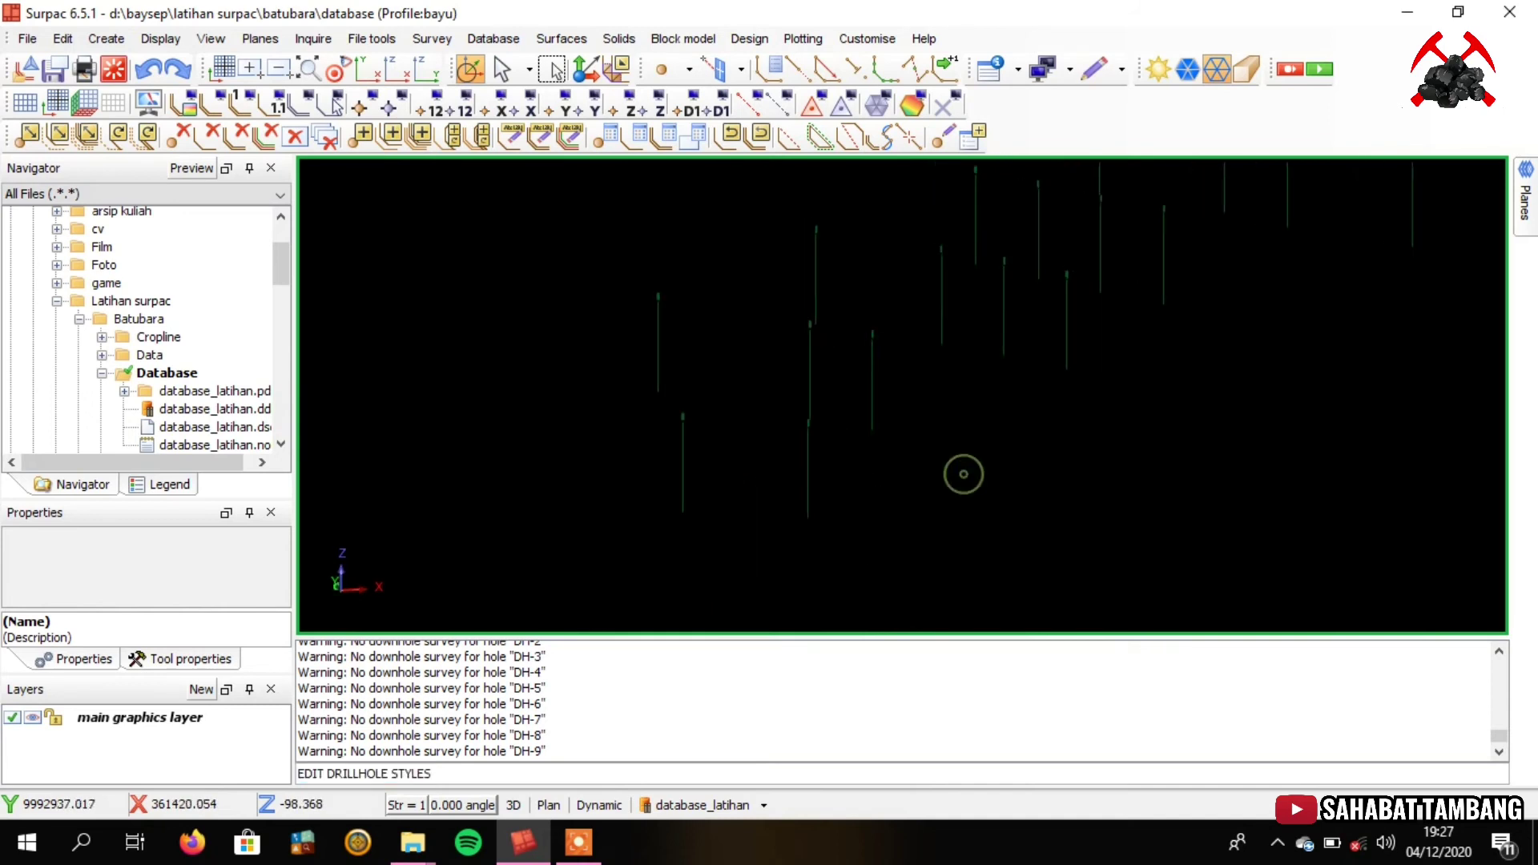
left_click_drag(964, 474, 913, 465)
scroll(1019, 403, "down", 4)
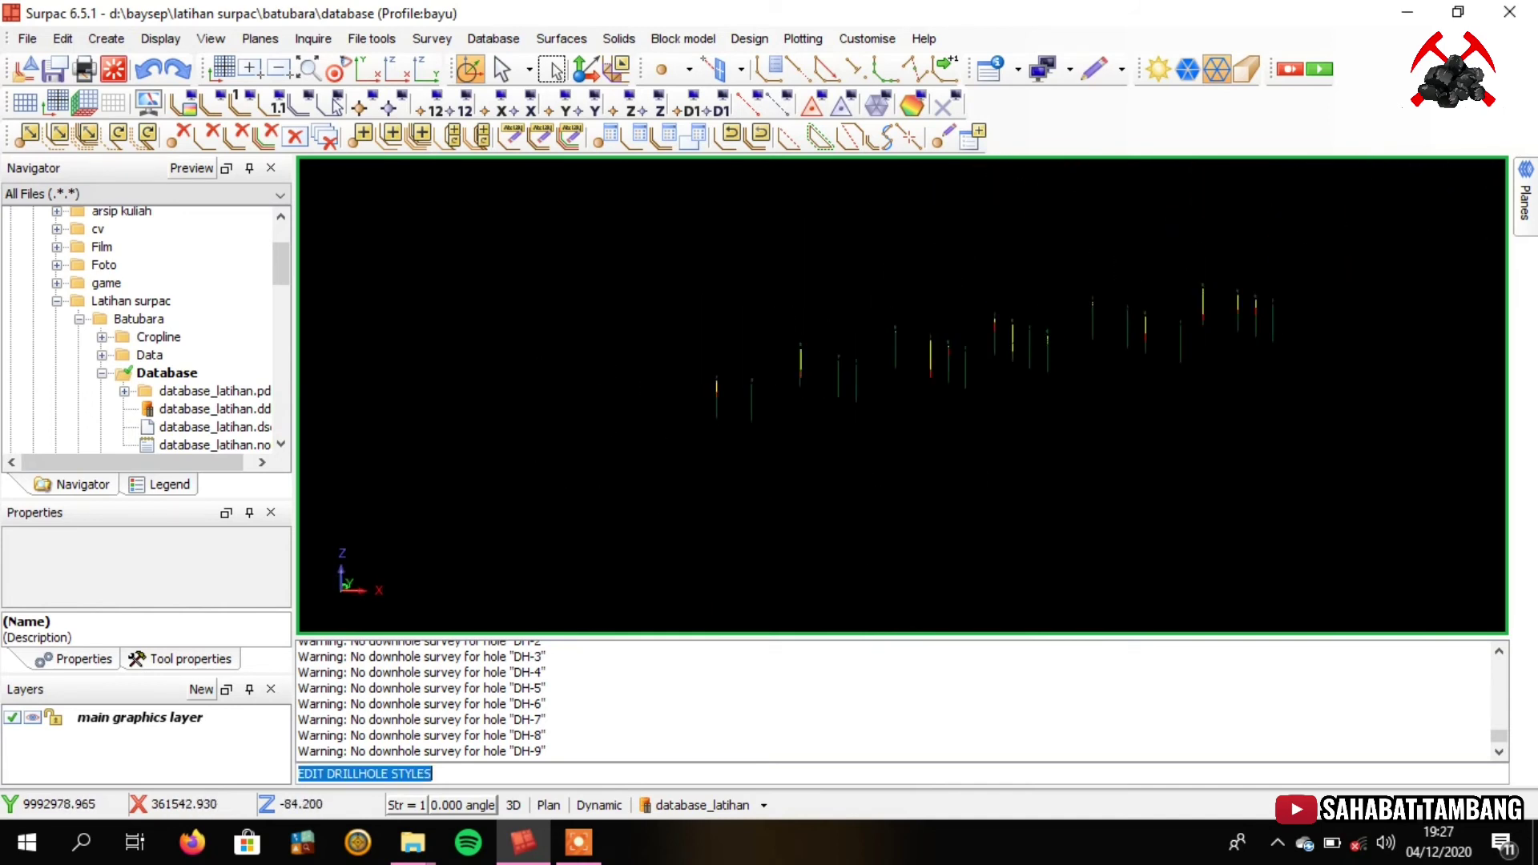
left_click_drag(1019, 403, 1185, 446)
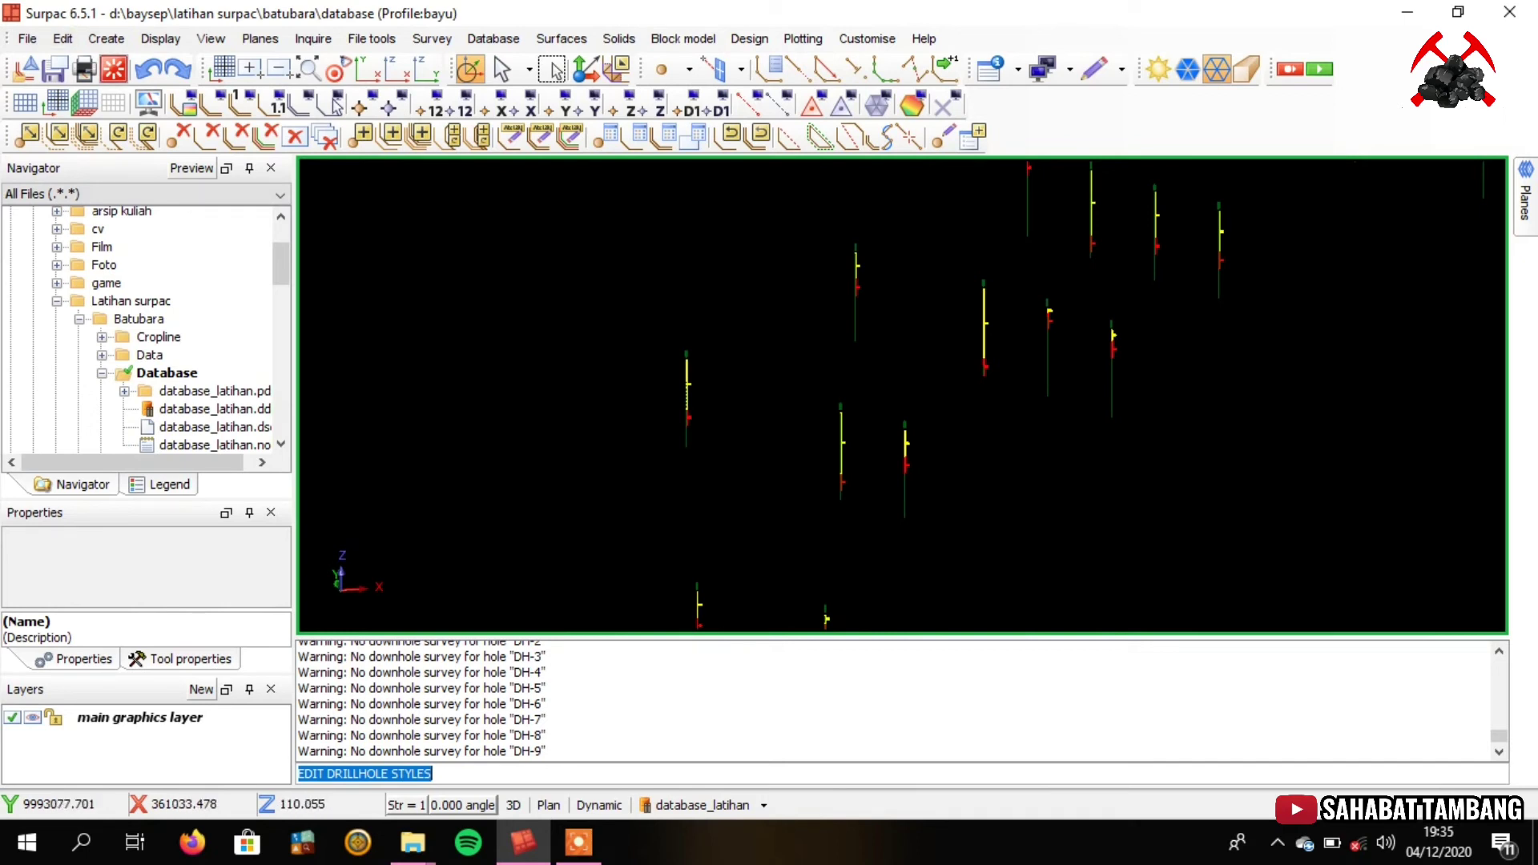
Clear the drillholes from the graphics and start recording a macro named drill_hole
left_click(113, 69)
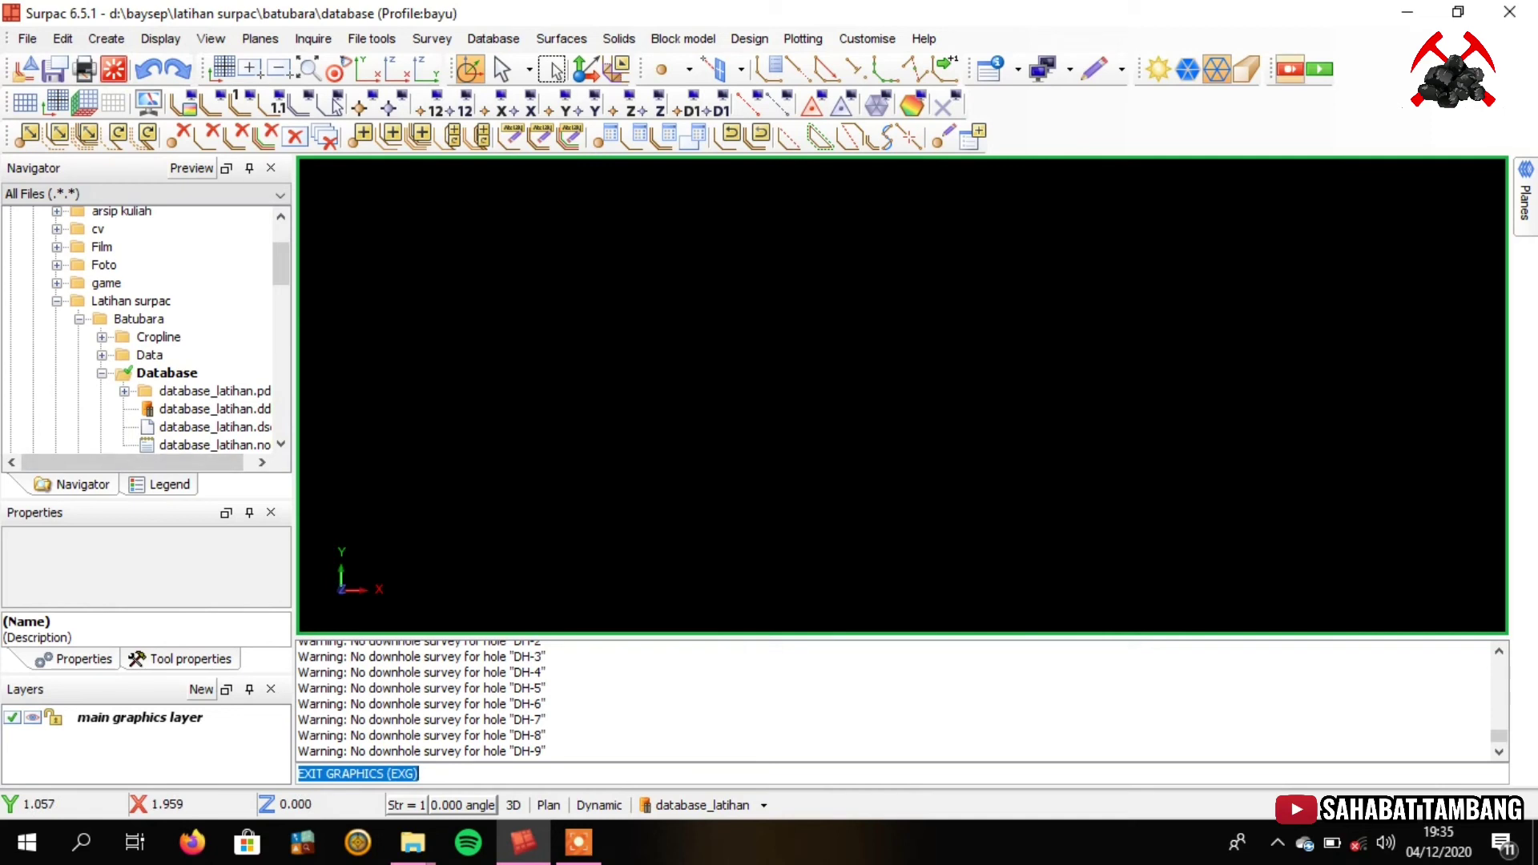
left_click(1289, 69)
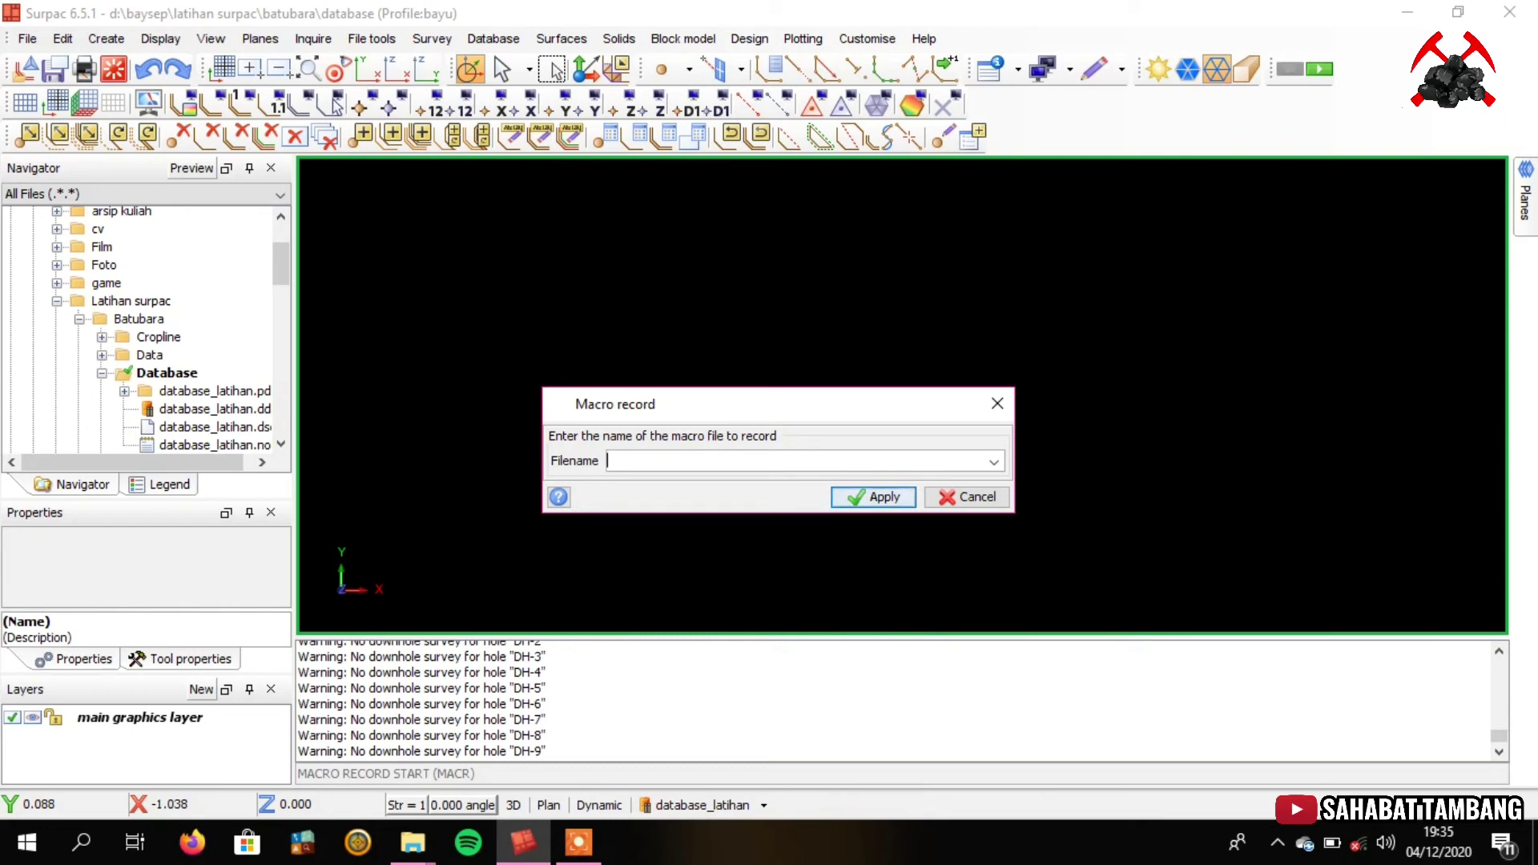
type("drill_hole")
key("Return")
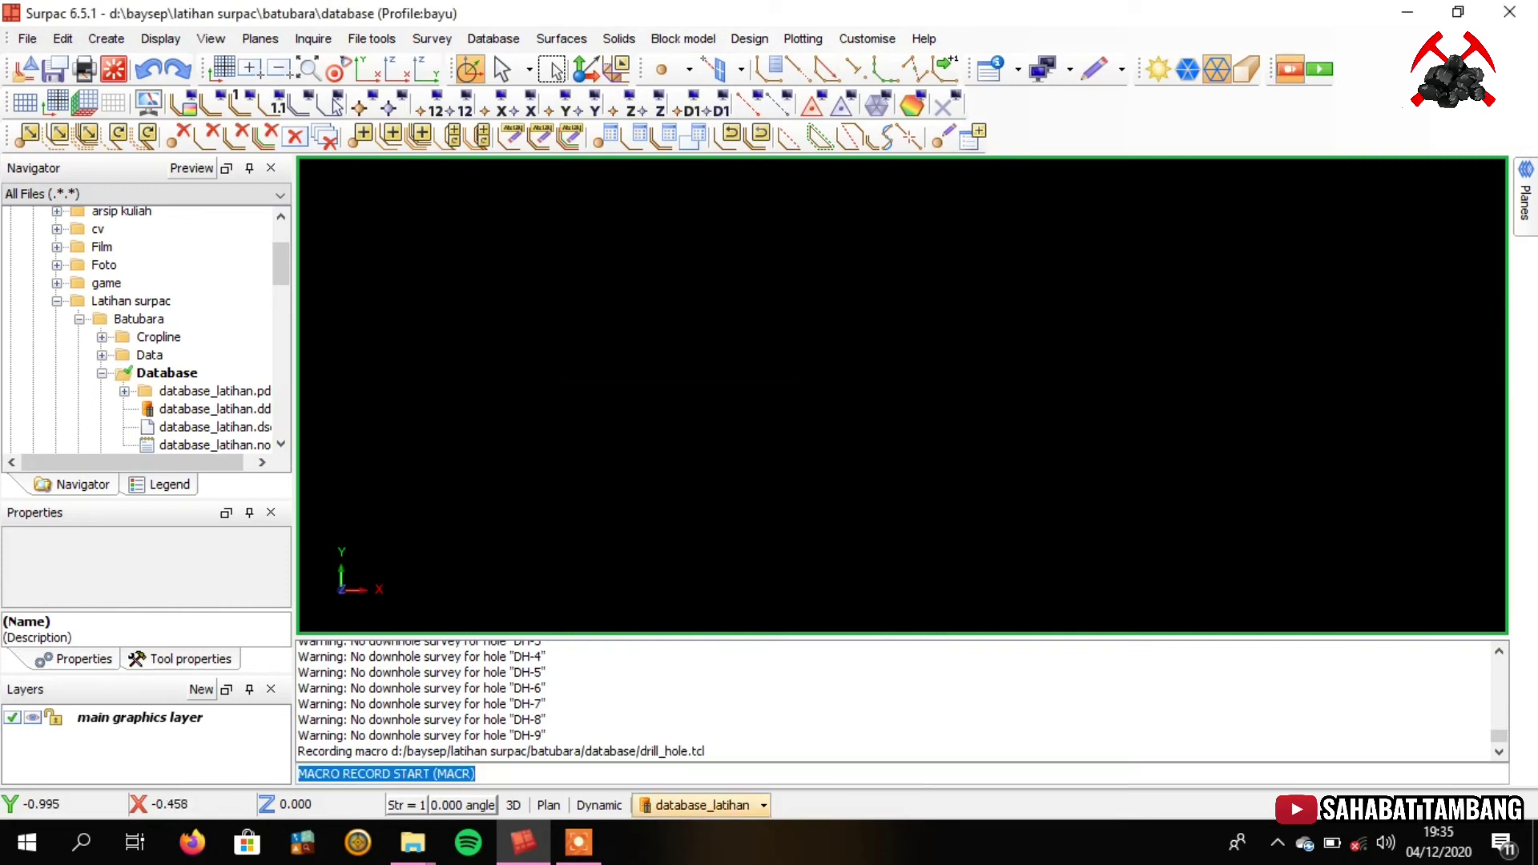
Start displaying the database_latihan drillholes, with traces coloured by the litelogi table
left_click(764, 805)
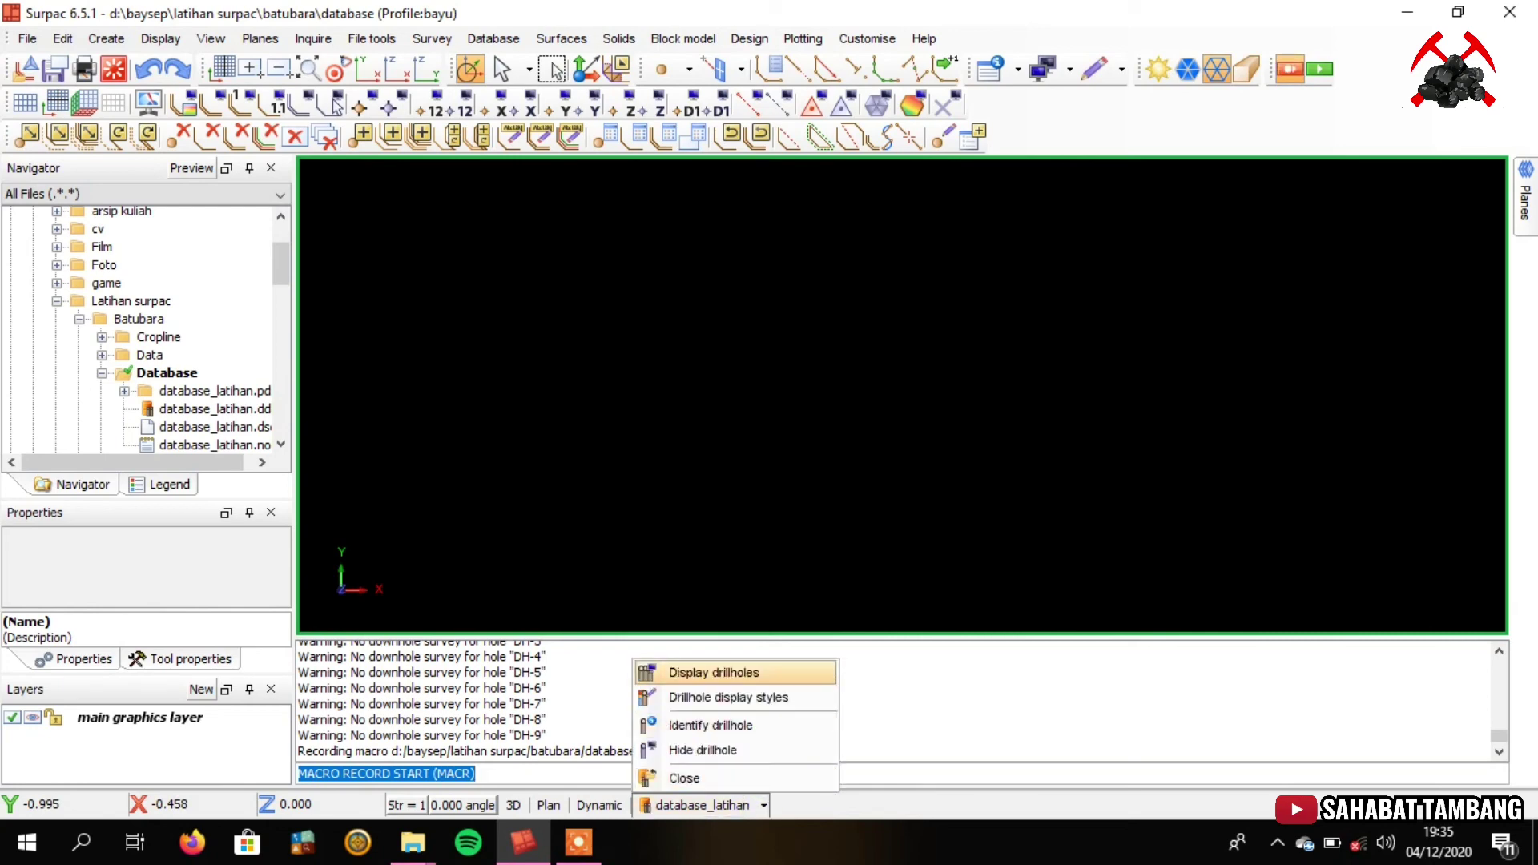
left_click(733, 669)
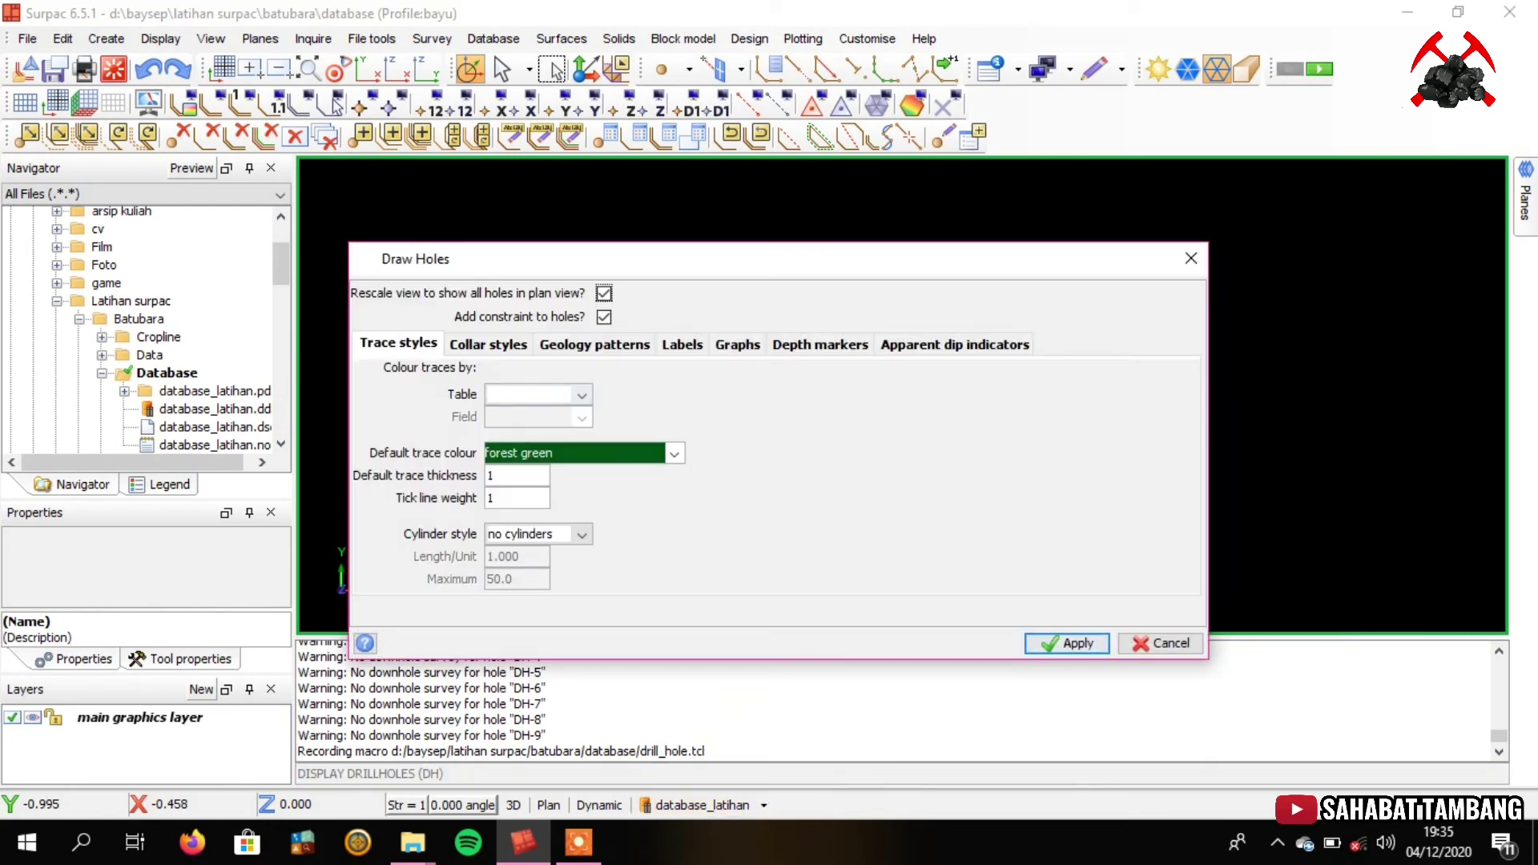
left_click(581, 395)
left_click(523, 451)
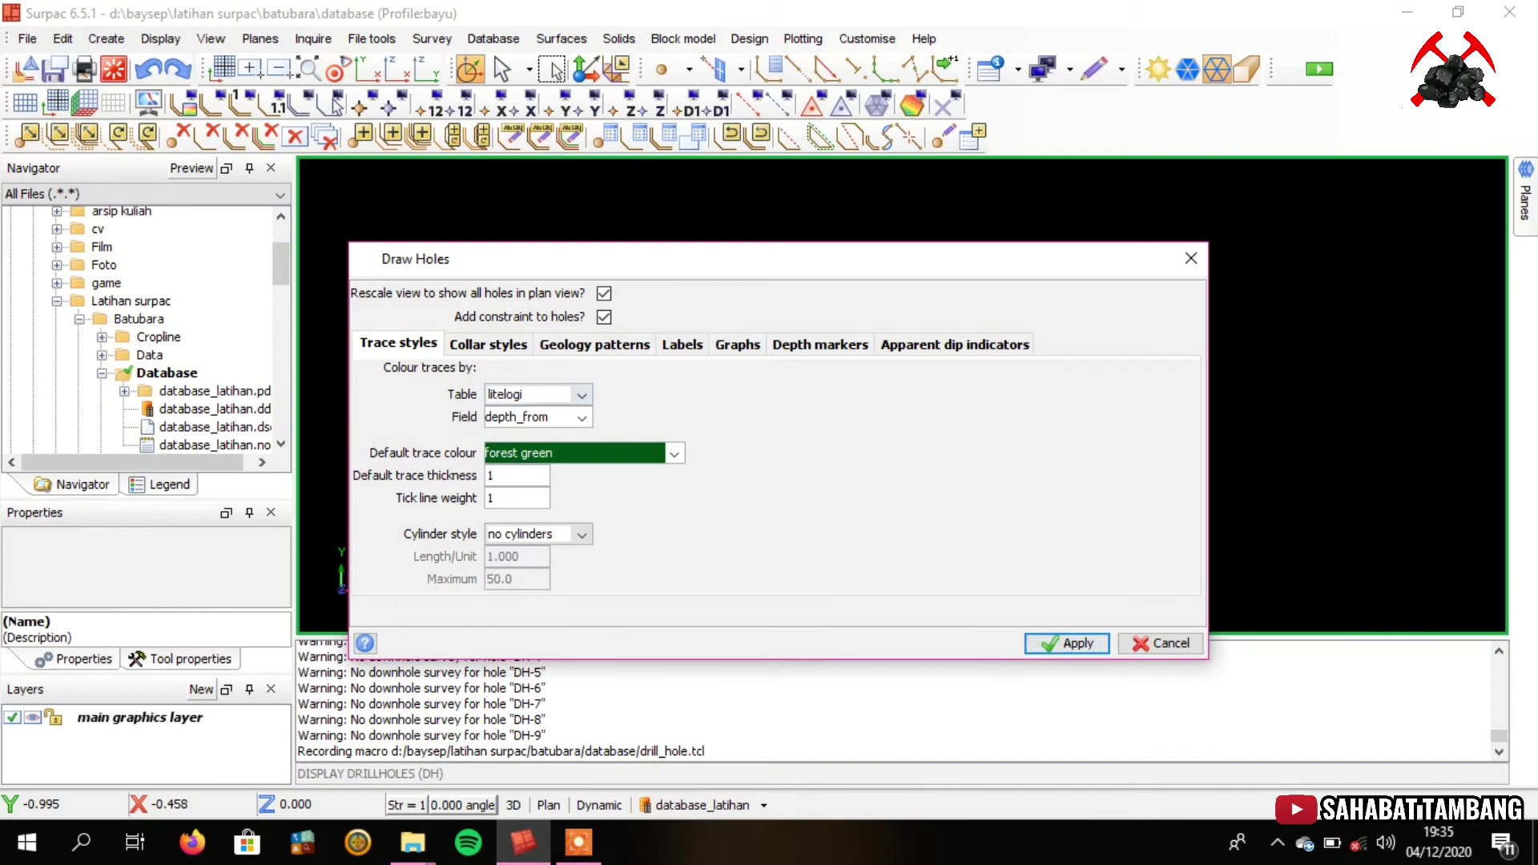
Label the drillhole collars with the hole_id field
left_click(488, 343)
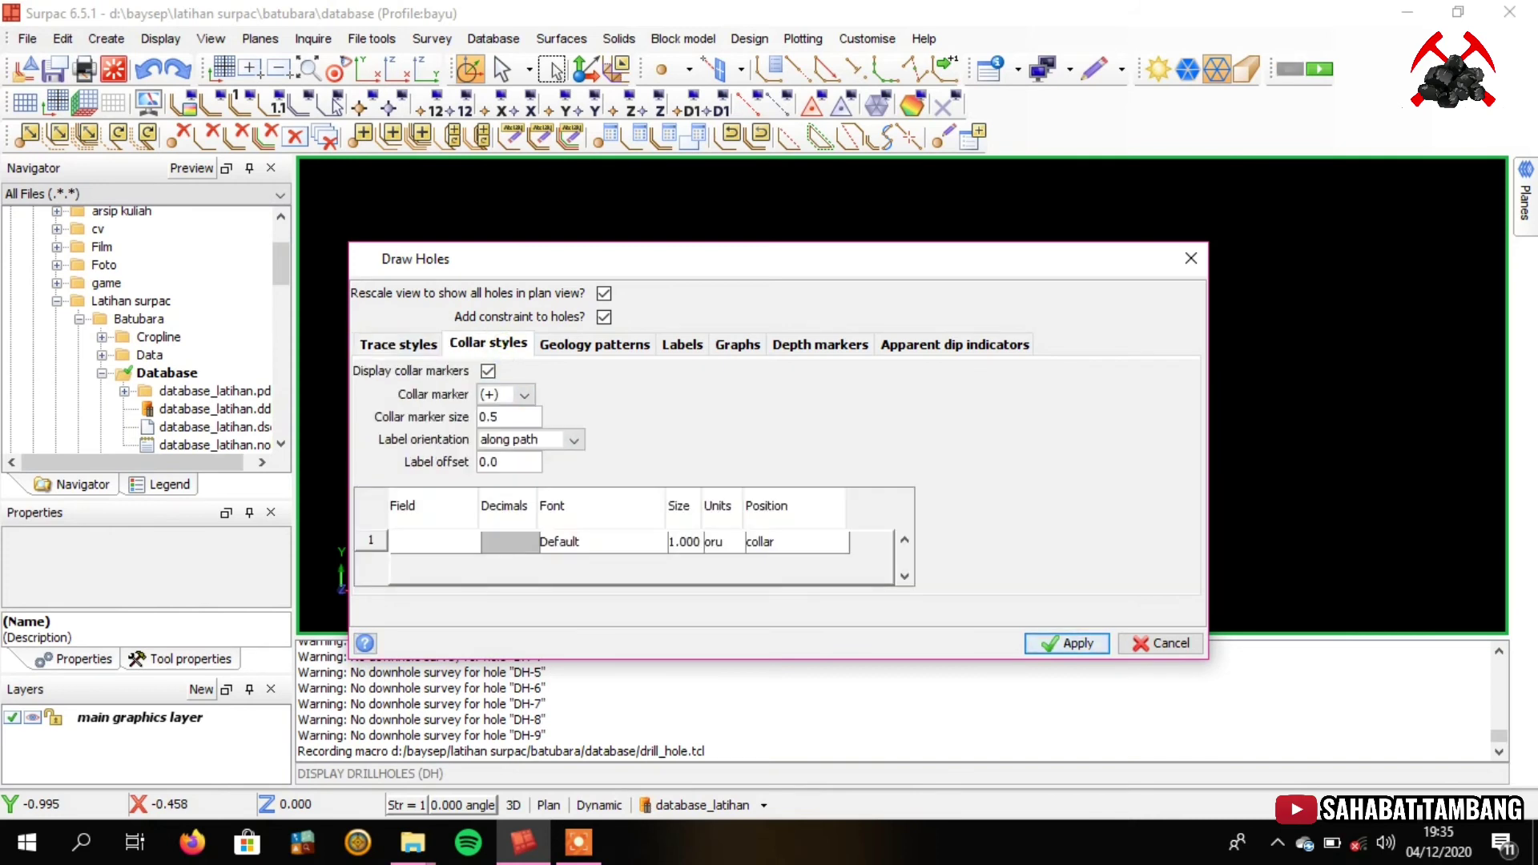
left_click(437, 541)
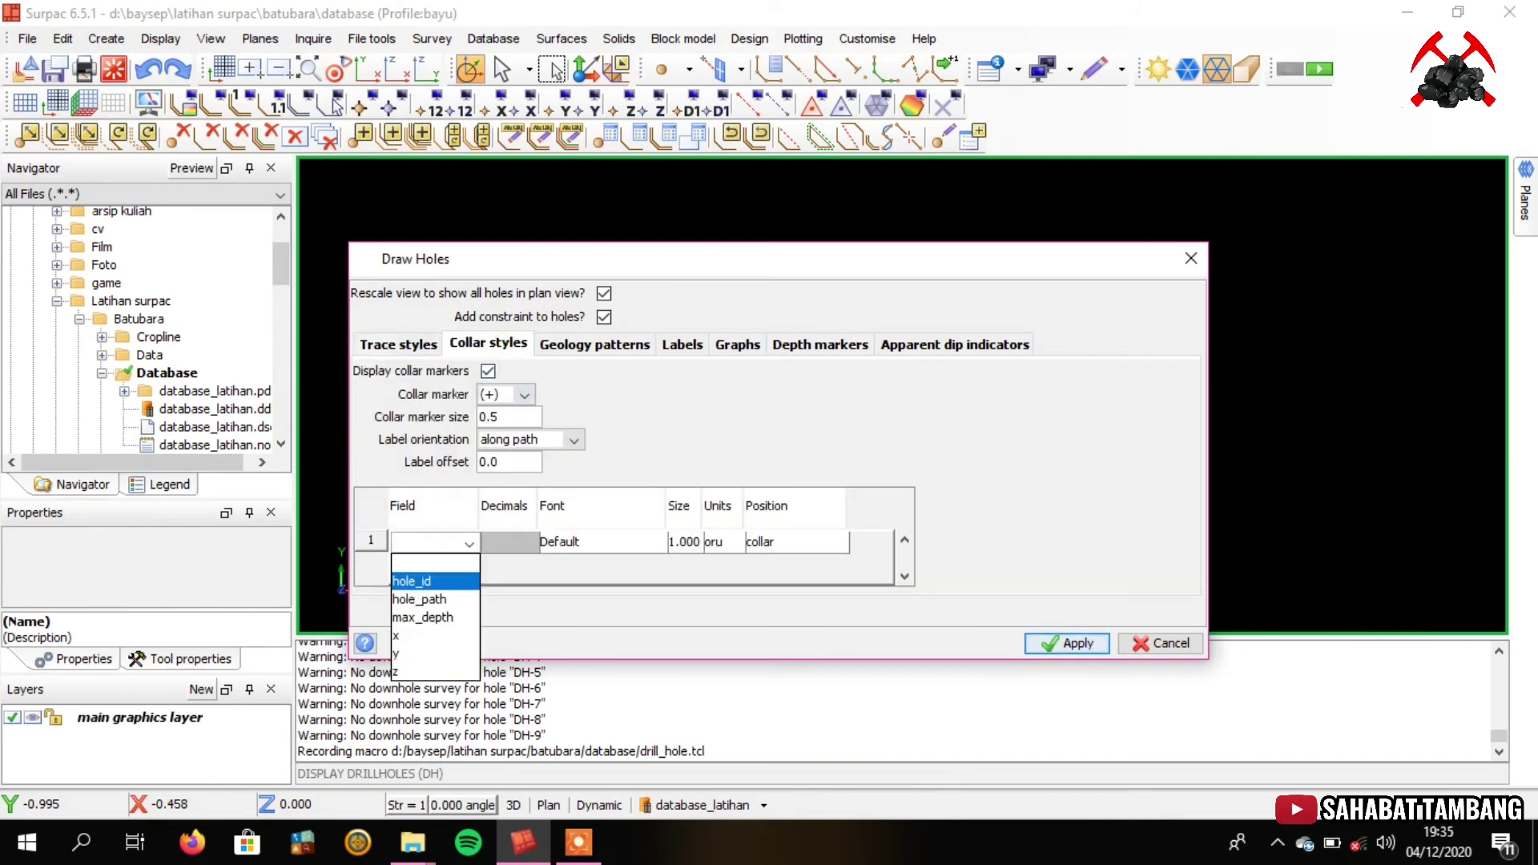
left_click(436, 579)
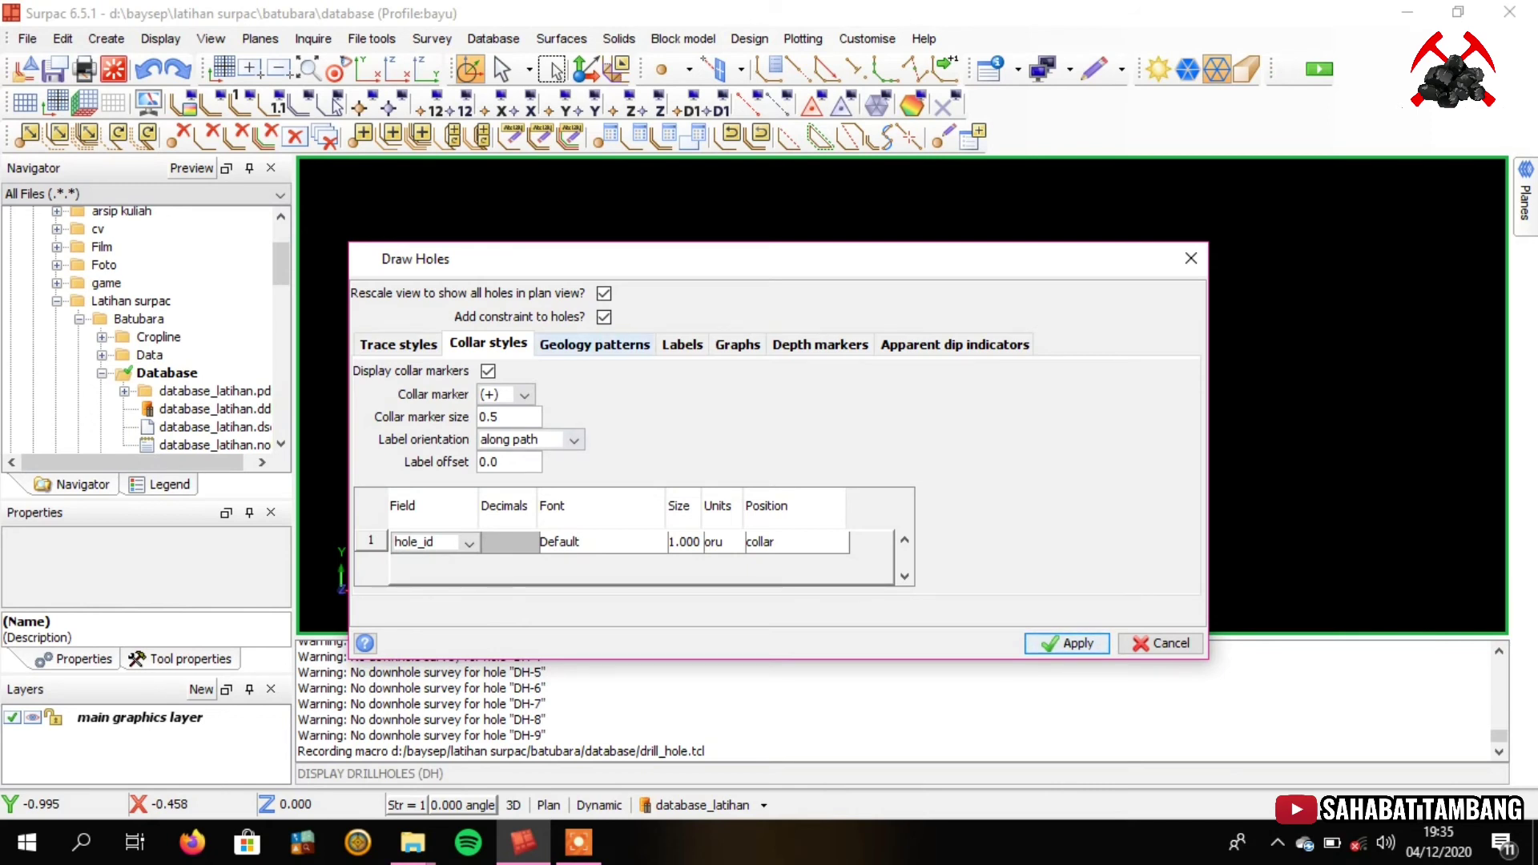
Add a geology pattern to the drillholes from the litolgi field of the litelogi table
left_click(578, 344)
left_click(468, 440)
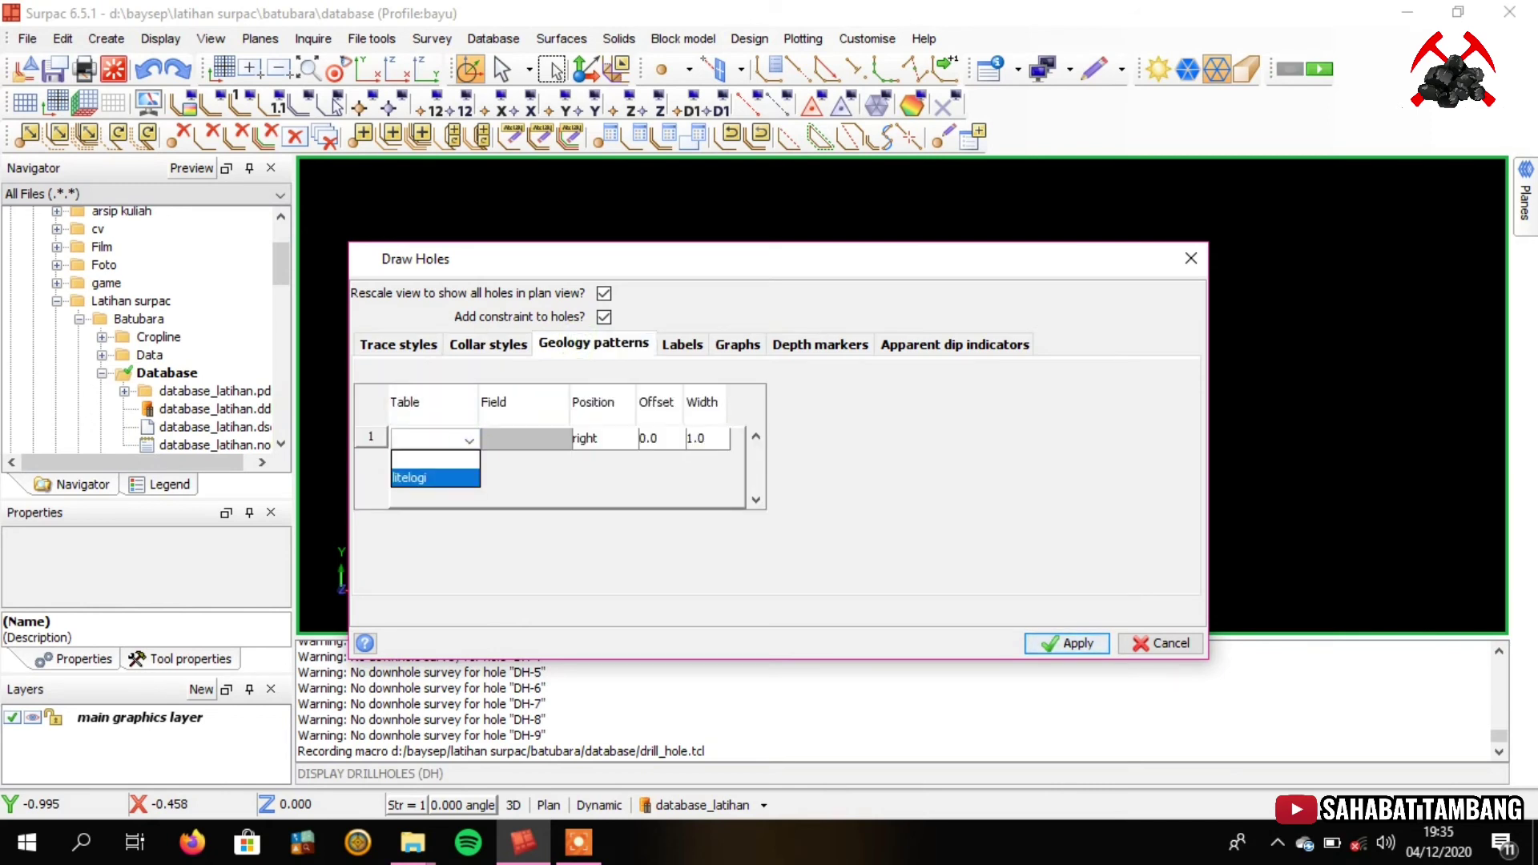
left_click(442, 478)
left_click(533, 438)
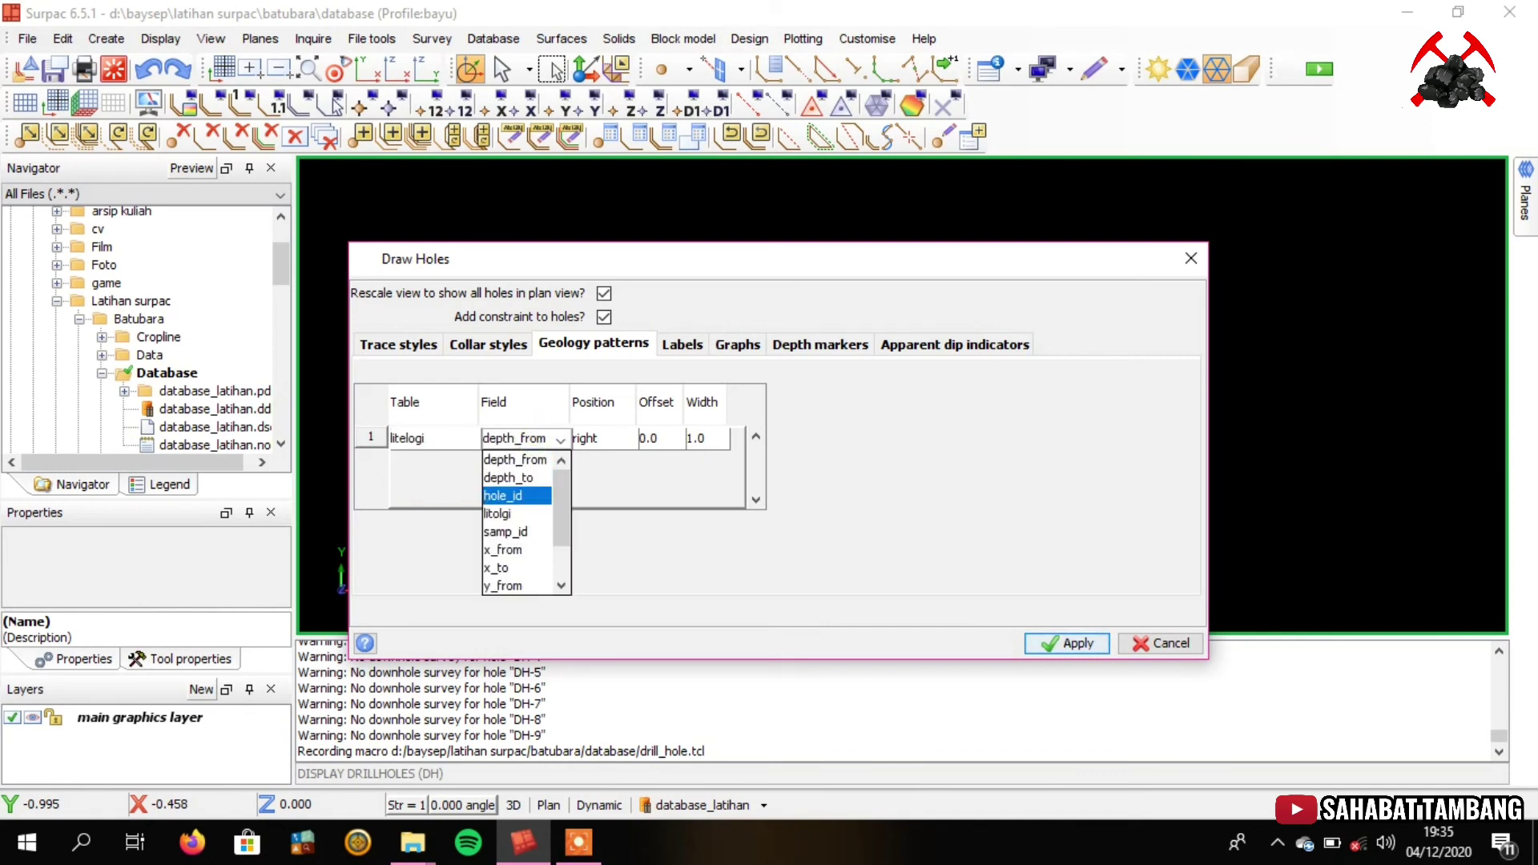
left_click(505, 513)
Label the drillhole intervals with the litolgi field of the litelogi table
left_click(682, 345)
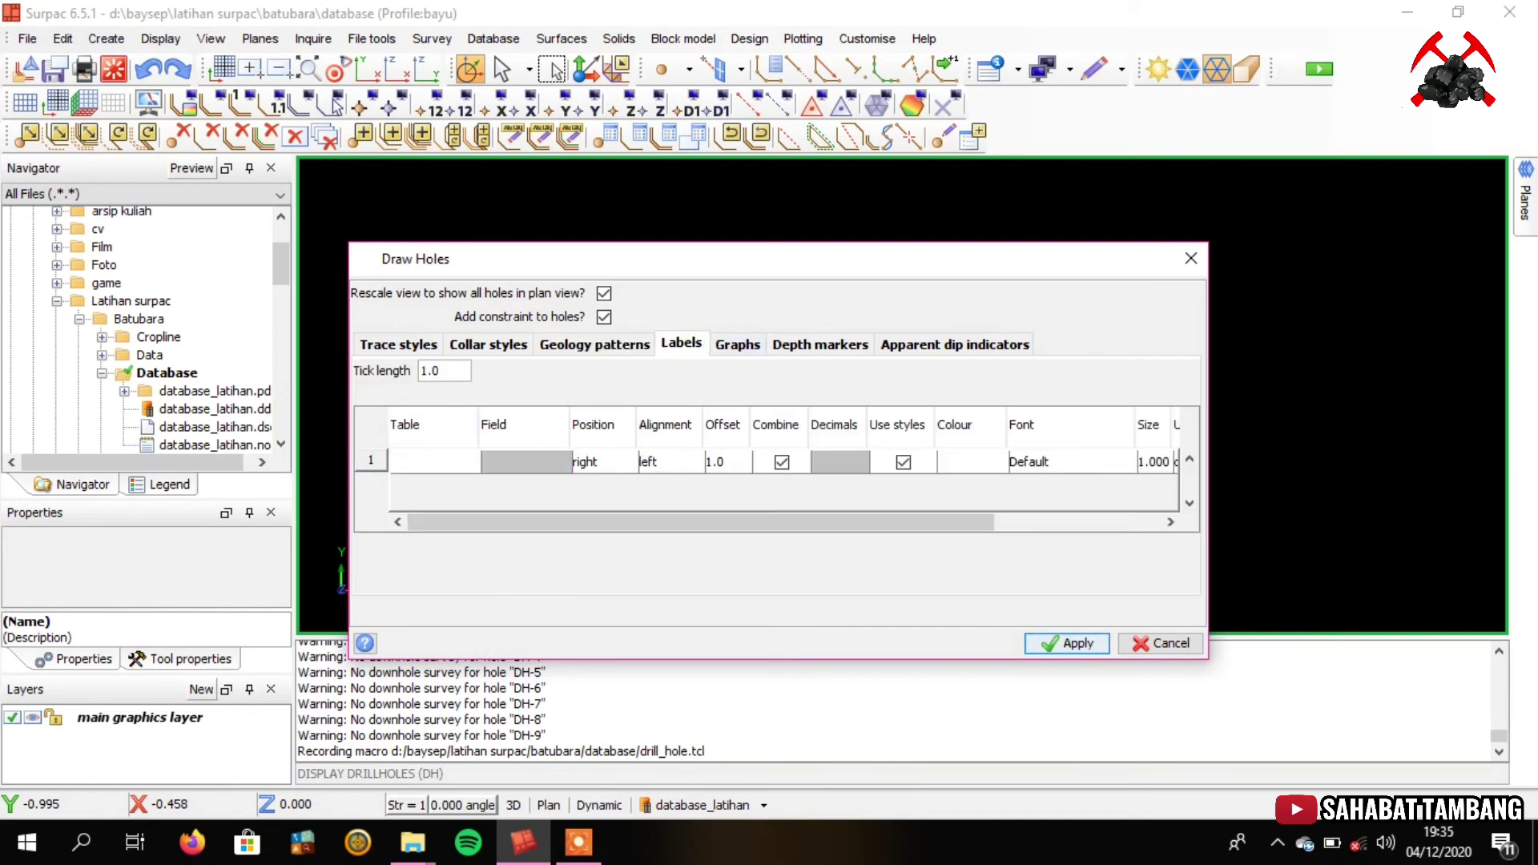
left_click(444, 462)
left_click(420, 500)
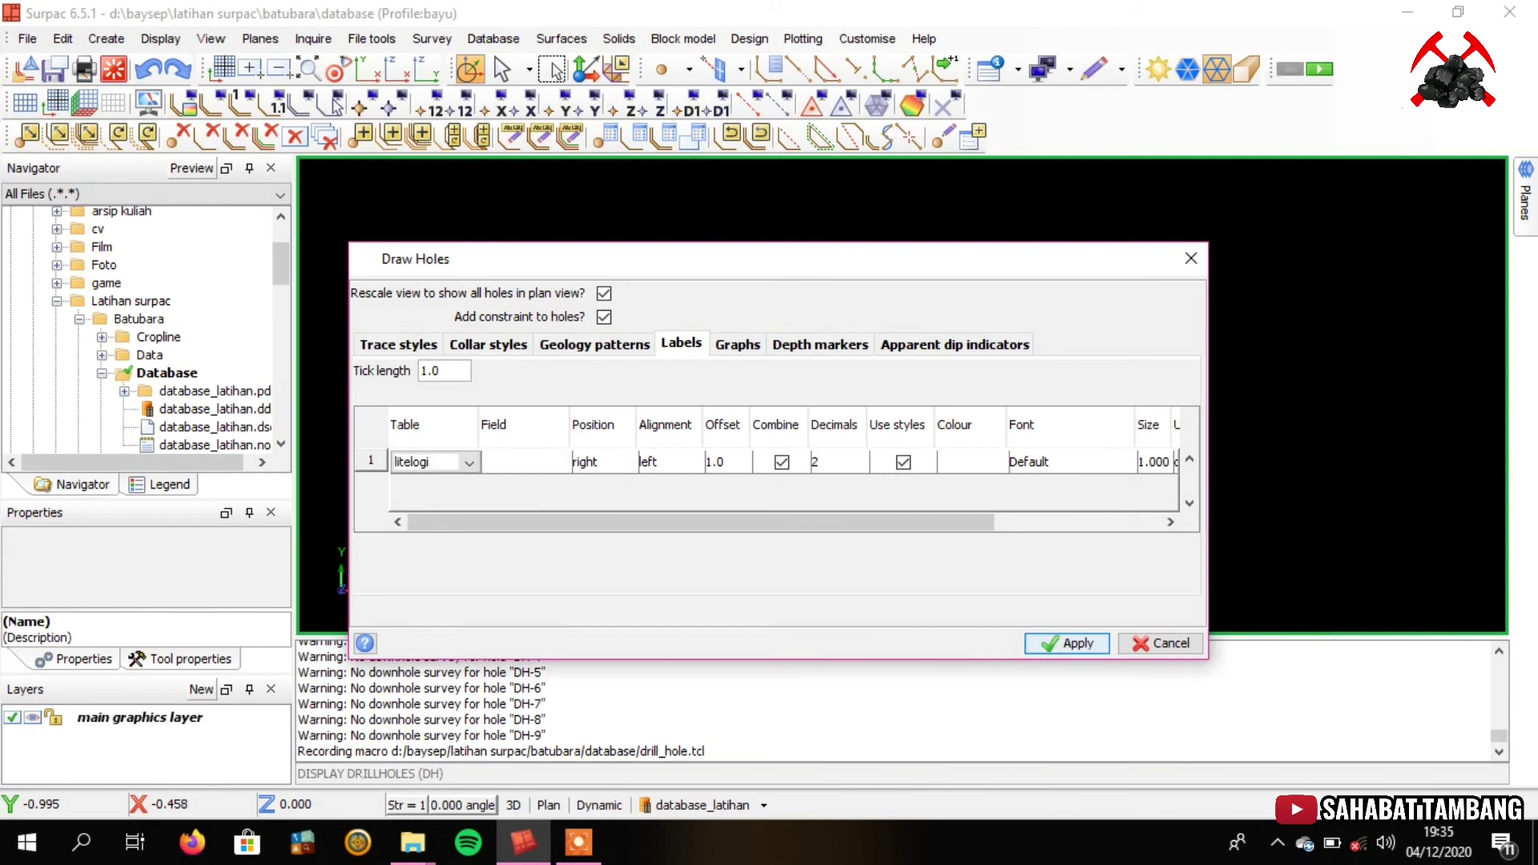
left_click(524, 462)
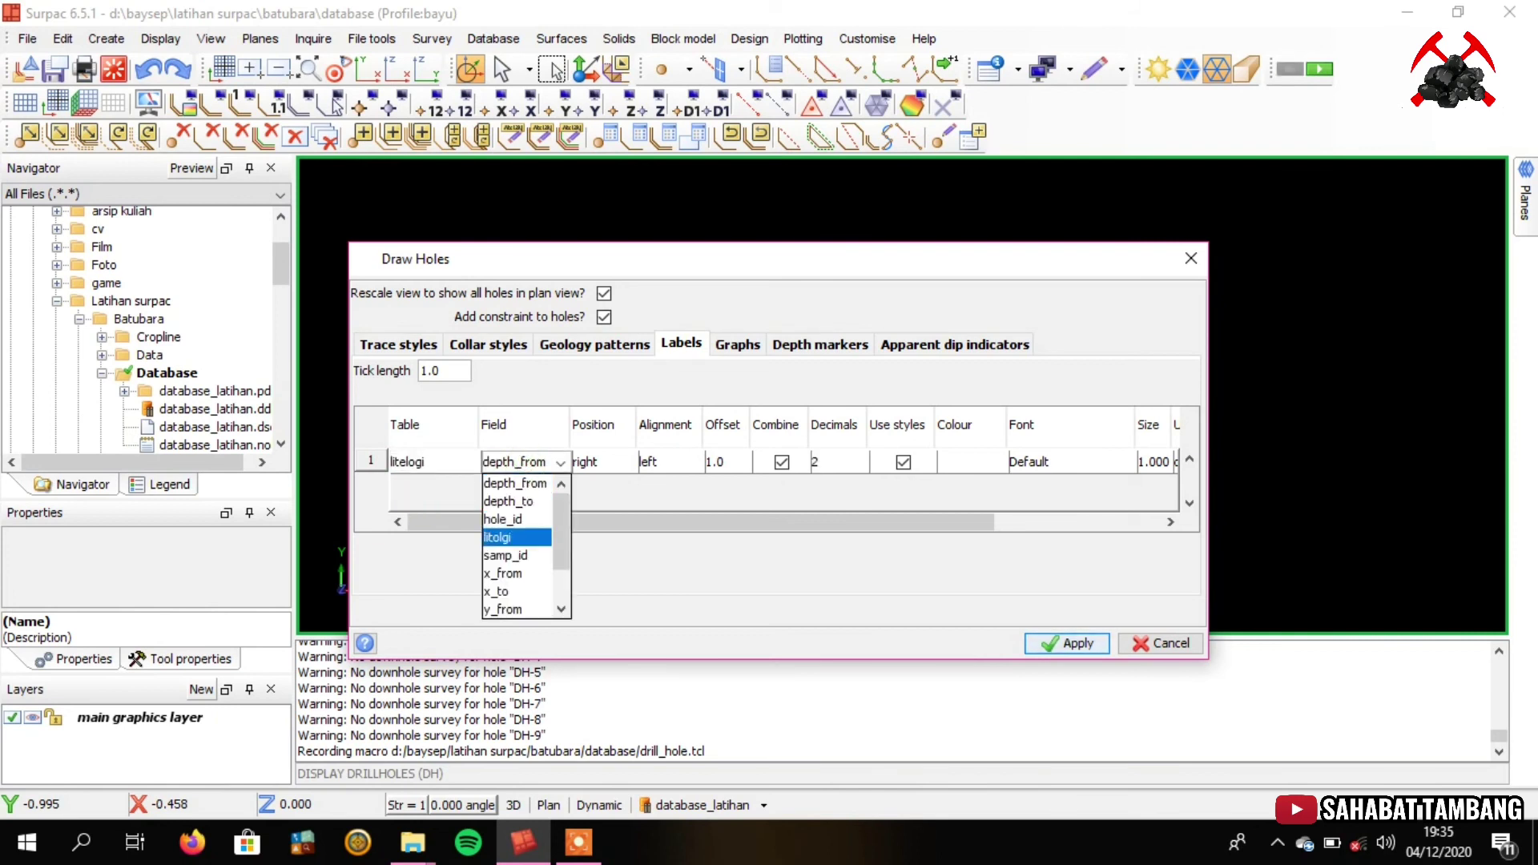
left_click(517, 537)
Add a line graph along the drillholes based on the litolgi field of the litelogi table
left_click(736, 343)
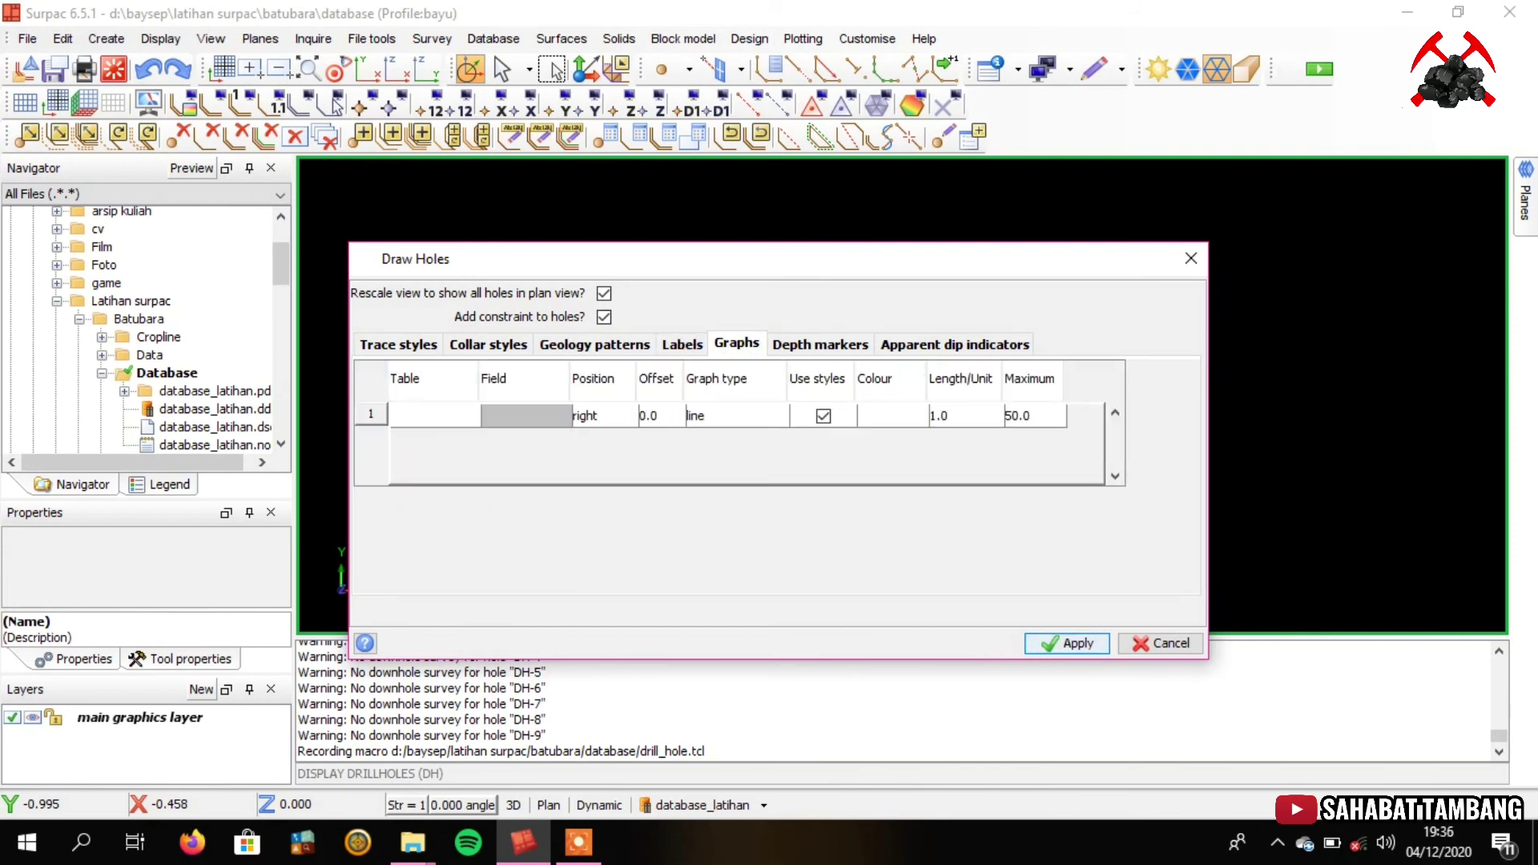
left_click(432, 416)
left_click(429, 451)
left_click(532, 415)
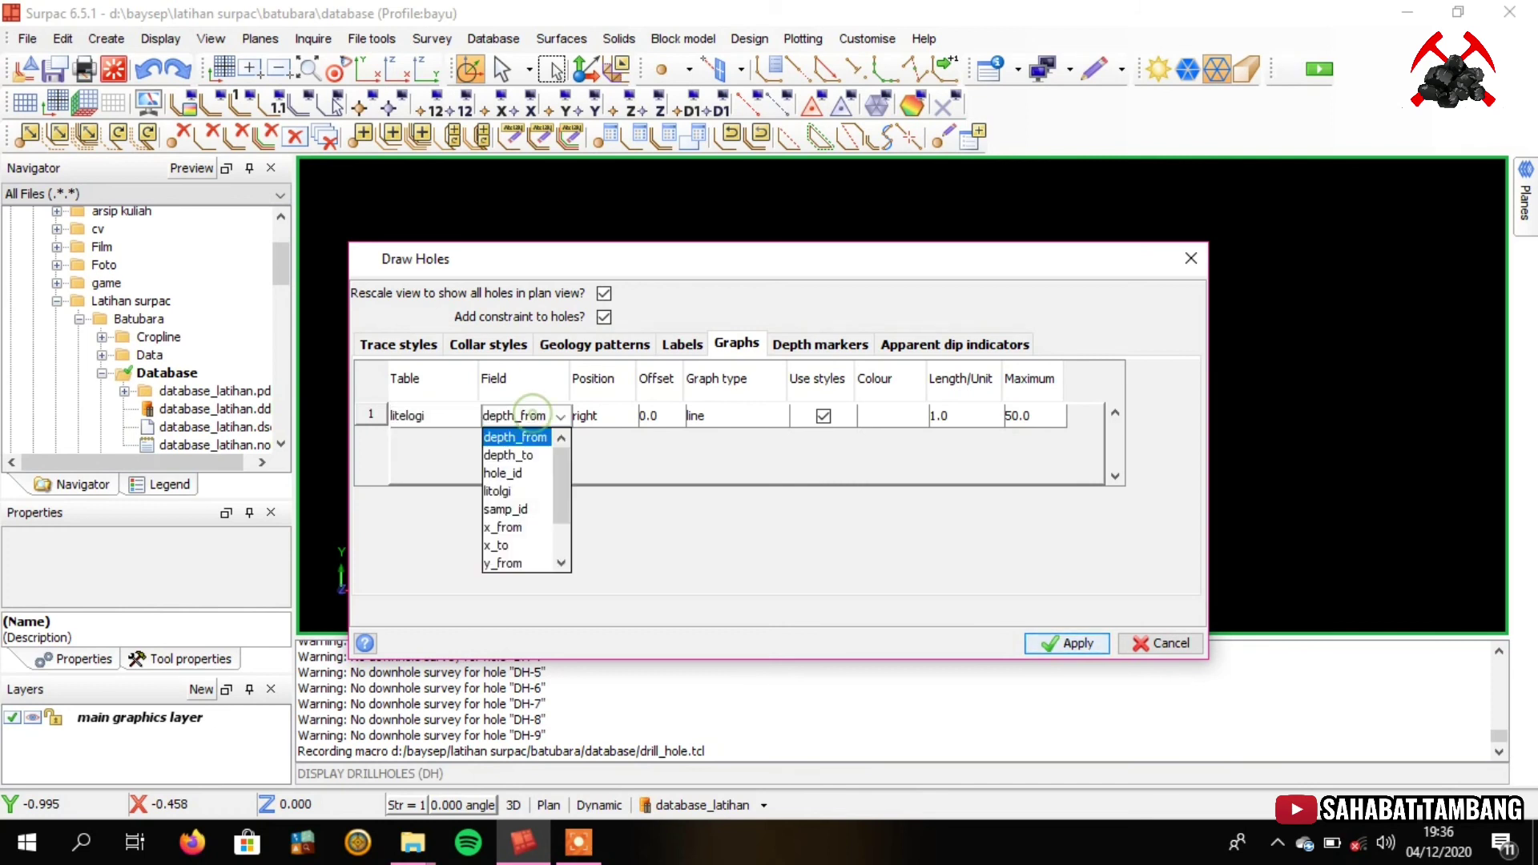
left_click(497, 491)
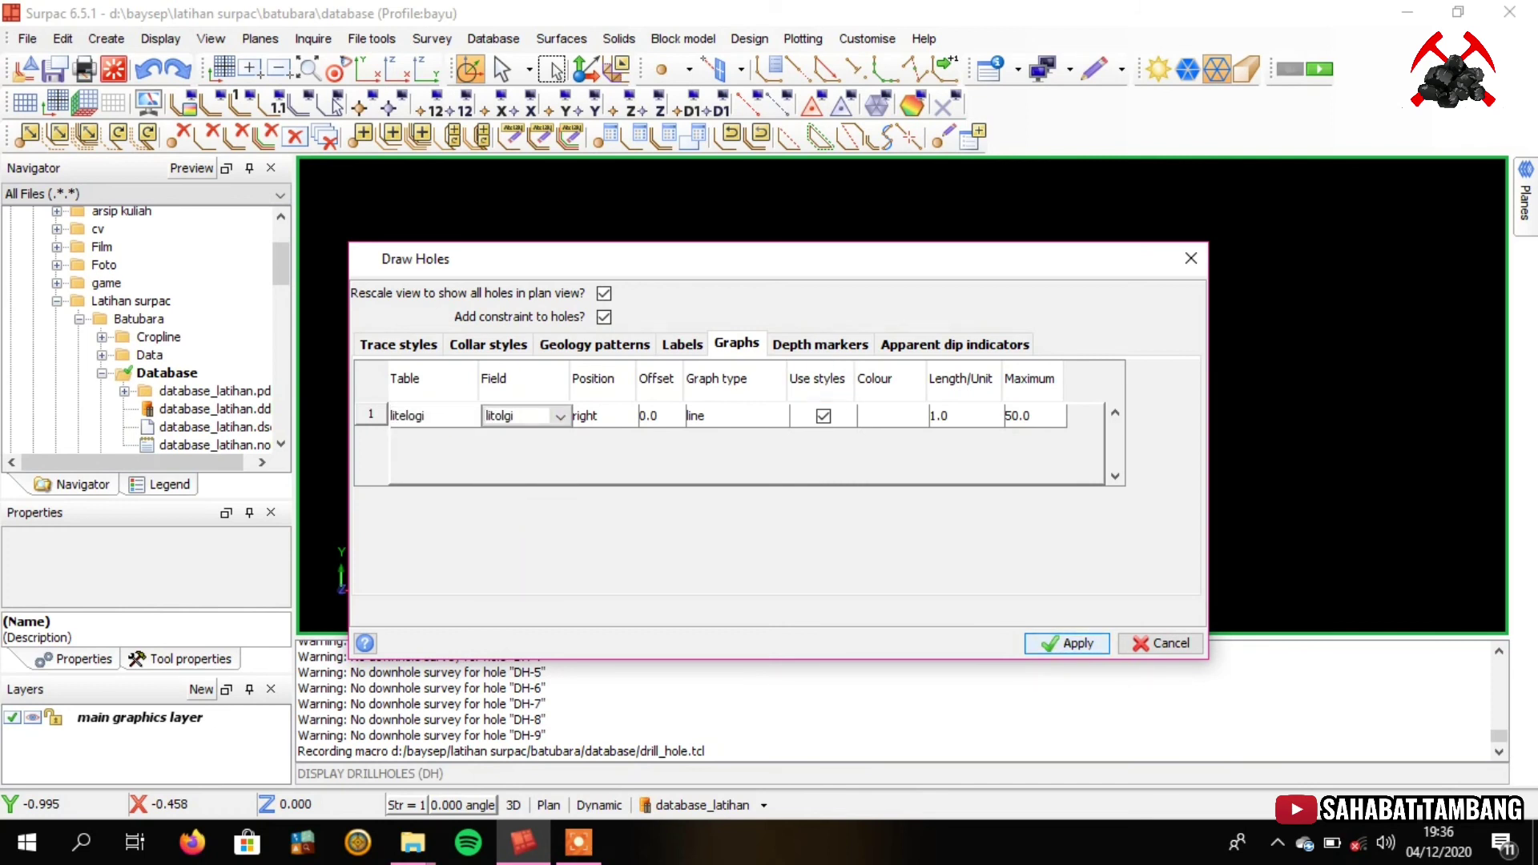
Draw the drillholes without depth markers or query constraints and end the macro recording
left_click(820, 344)
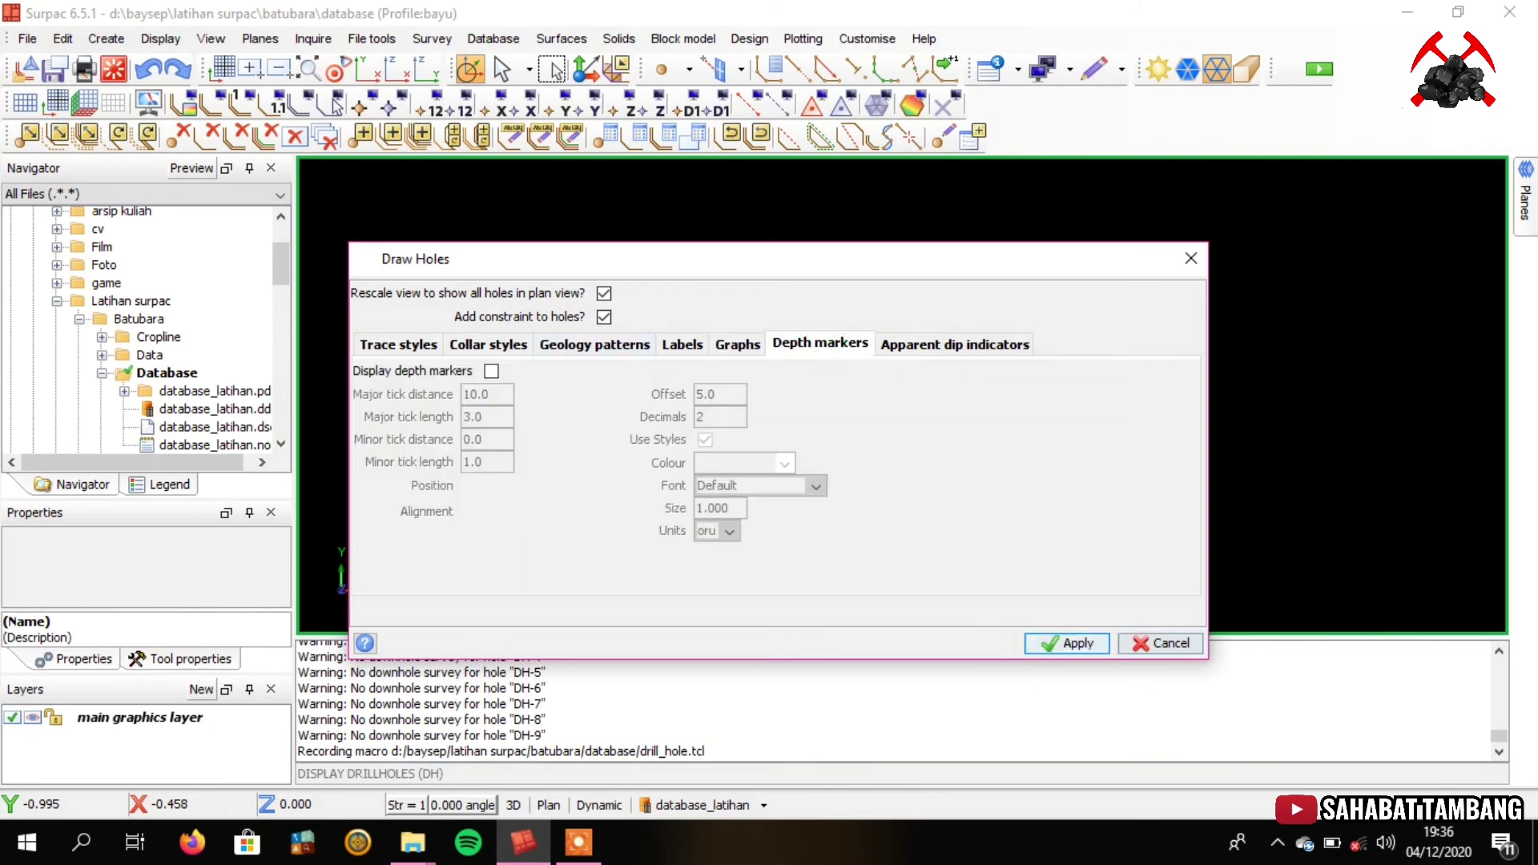
left_click(1050, 645)
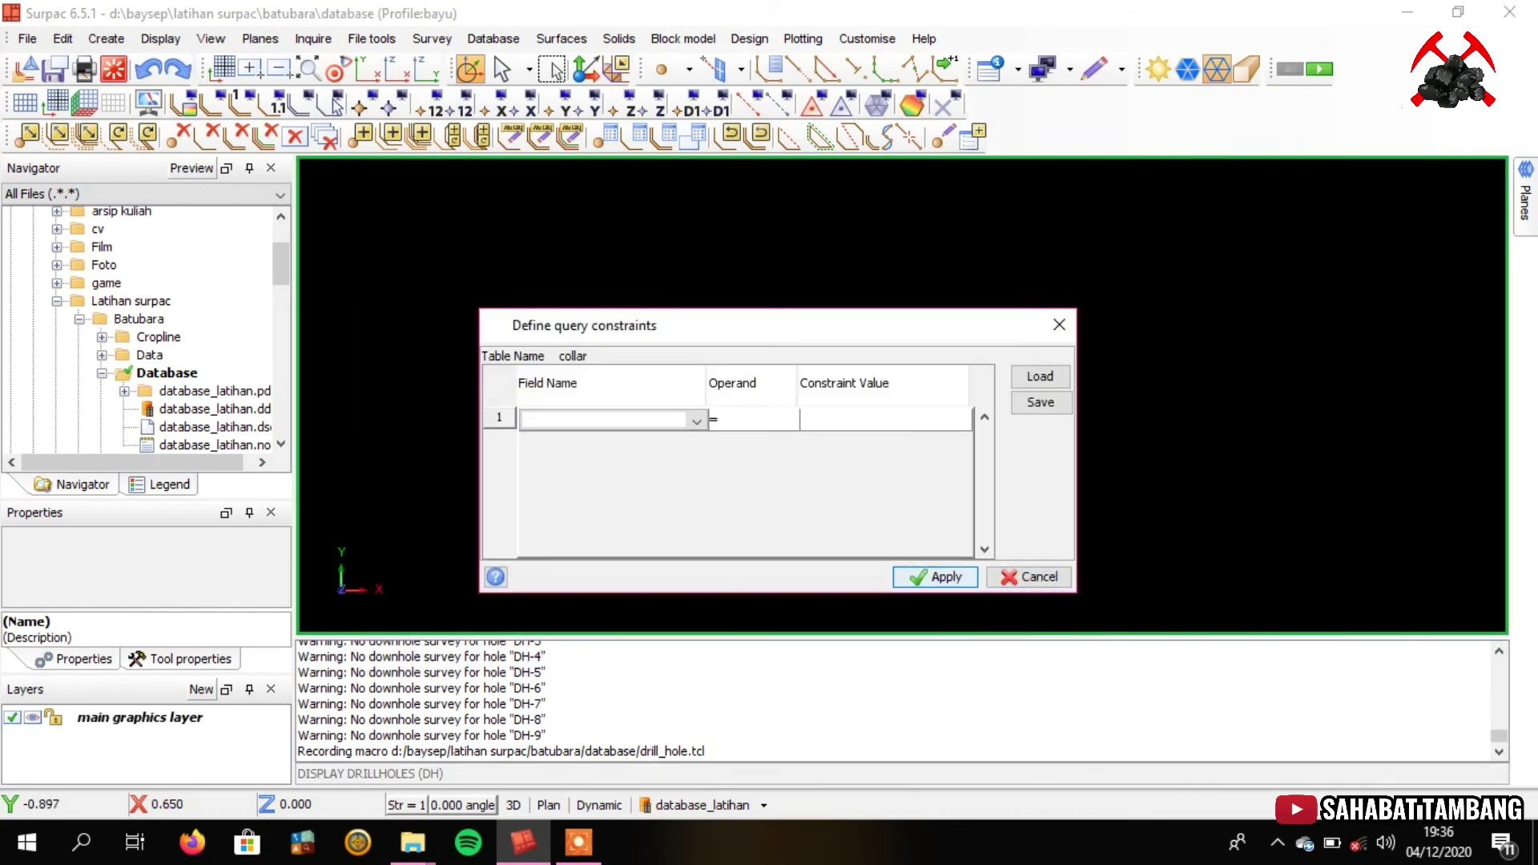
left_click(936, 575)
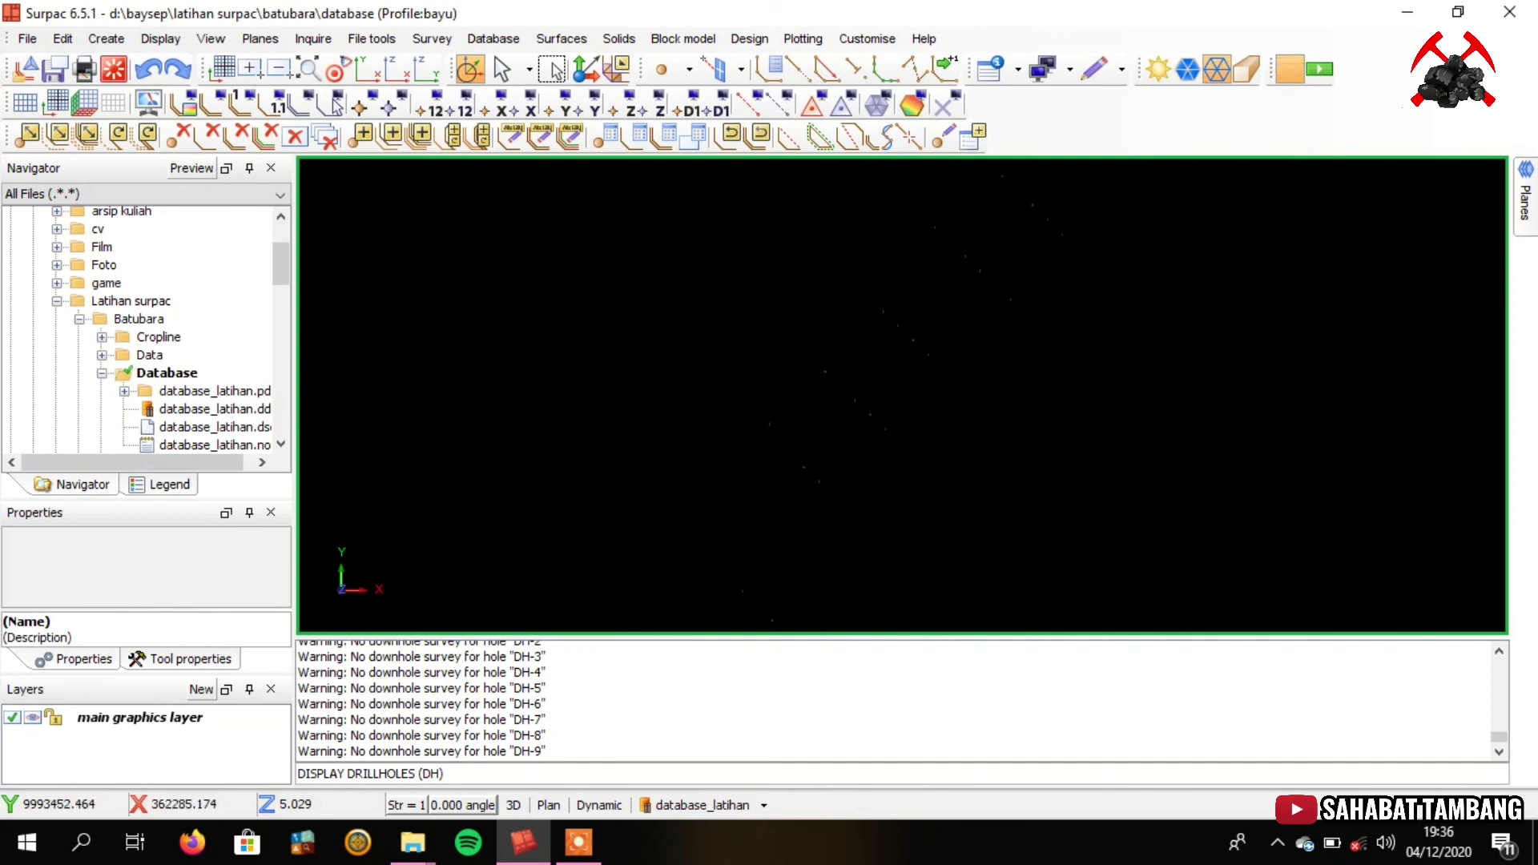
left_click(1290, 70)
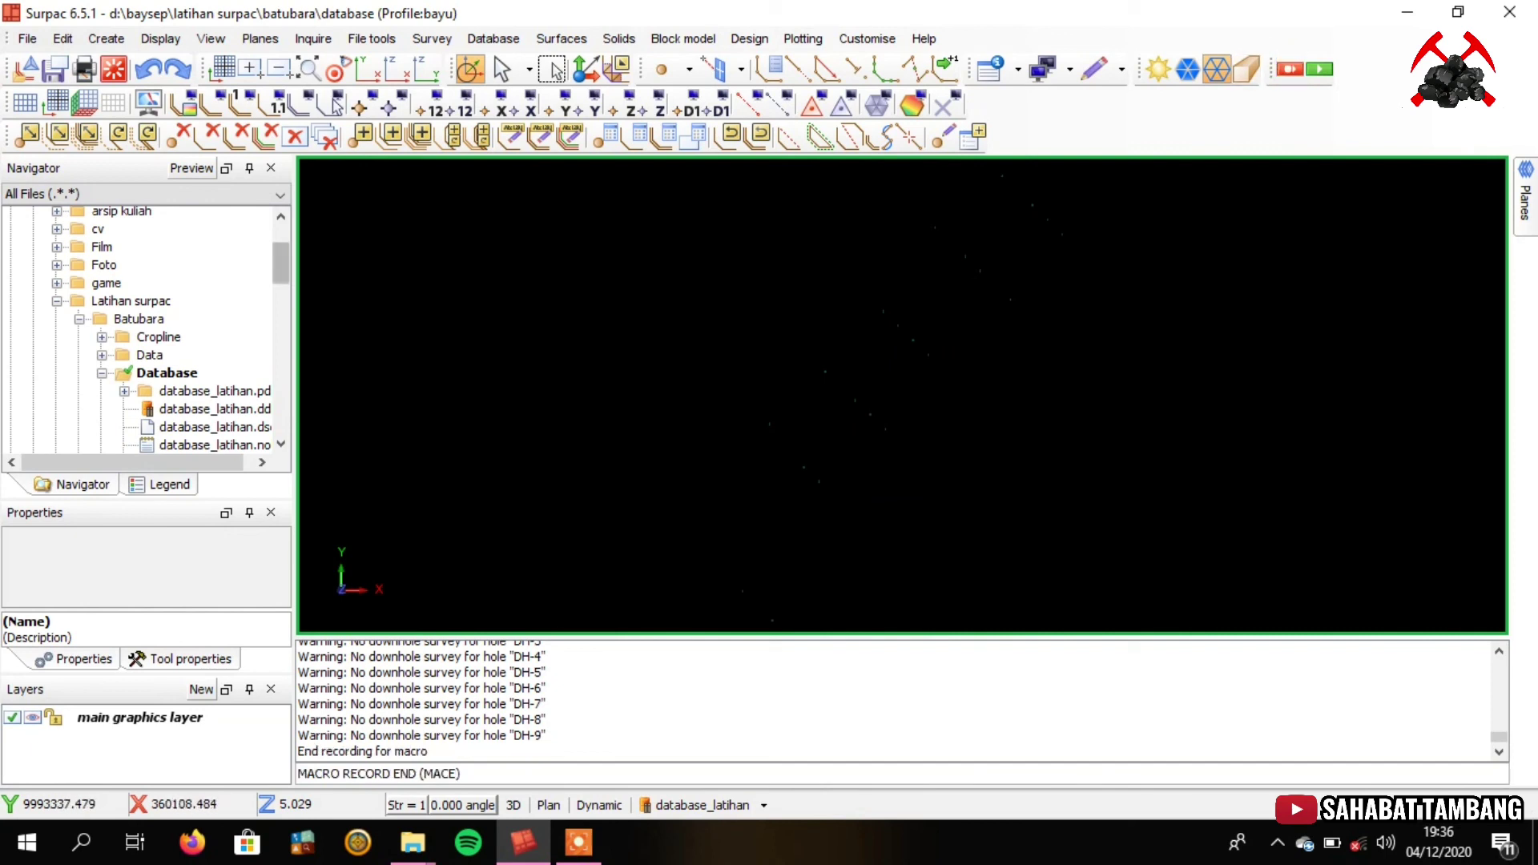
Test the drill_hole.tcl macro by clearing the graphics and running it to redraw the drillholes, and repeat the test
left_click_drag(279, 249, 279, 270)
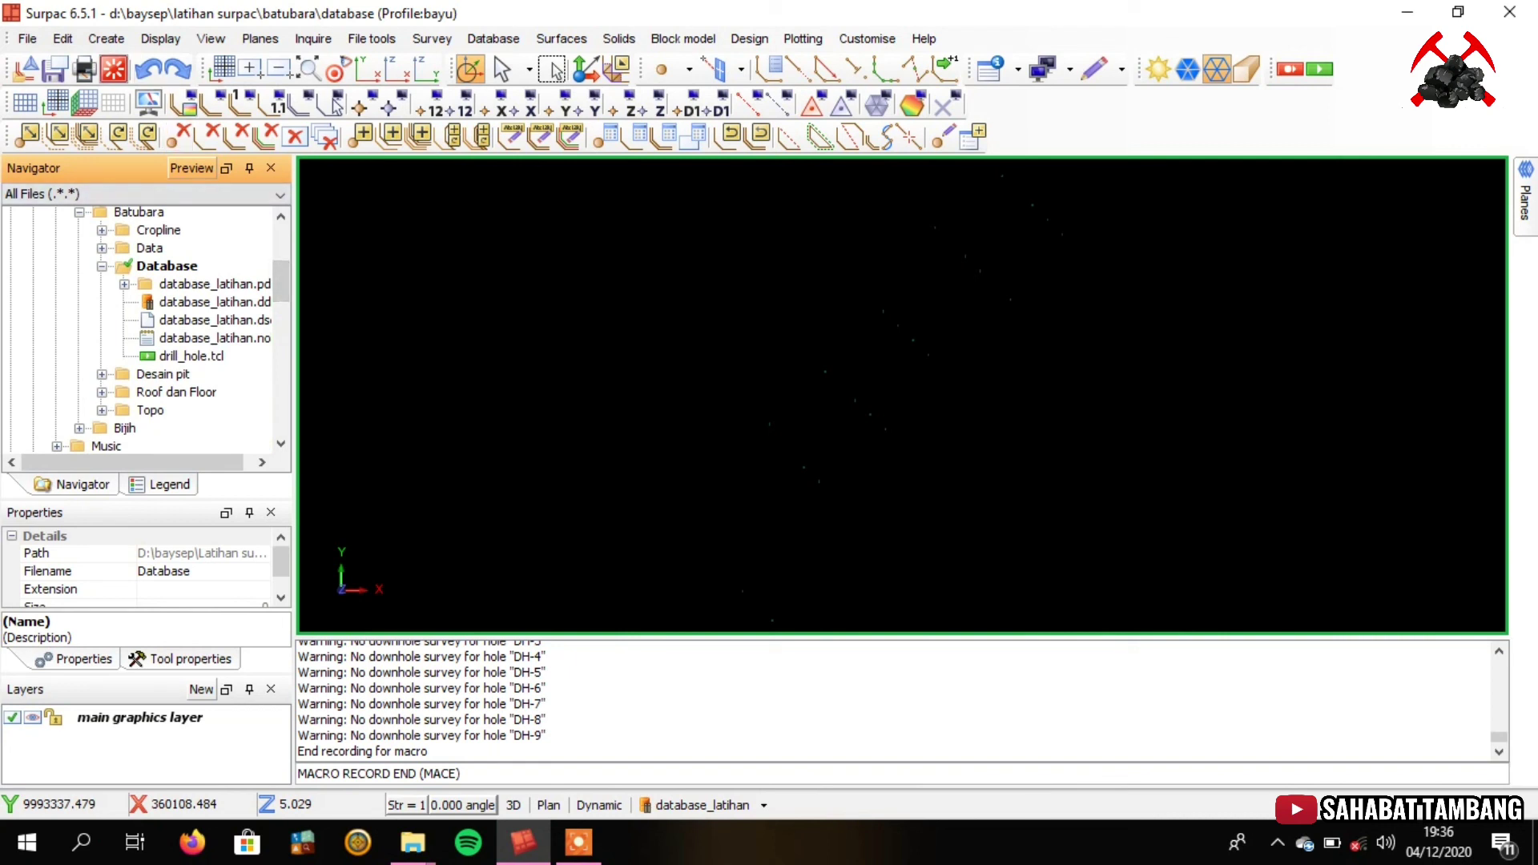
left_click(114, 70)
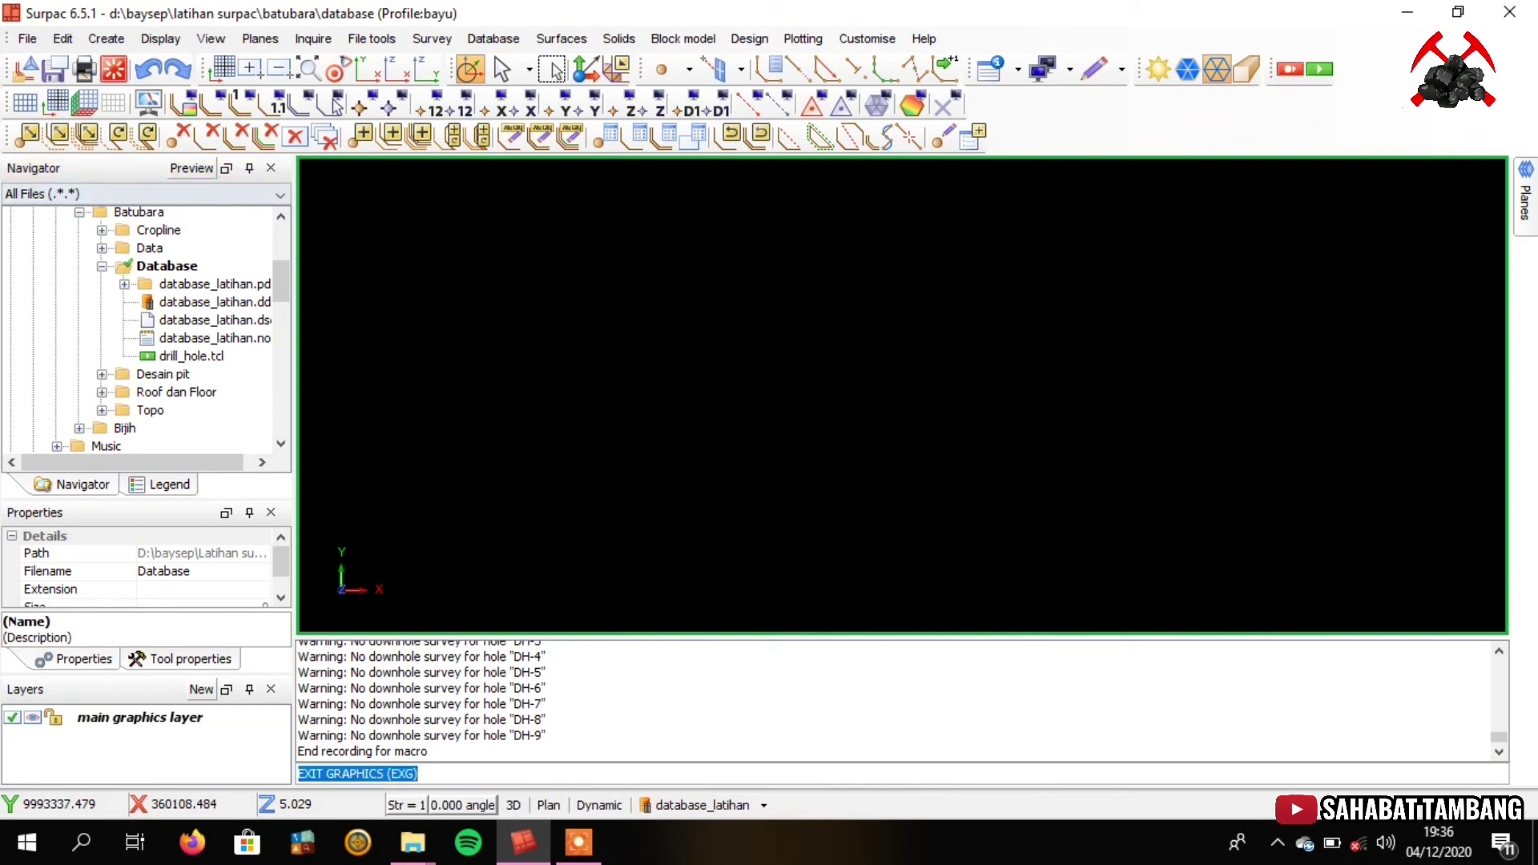
double_click(175, 356)
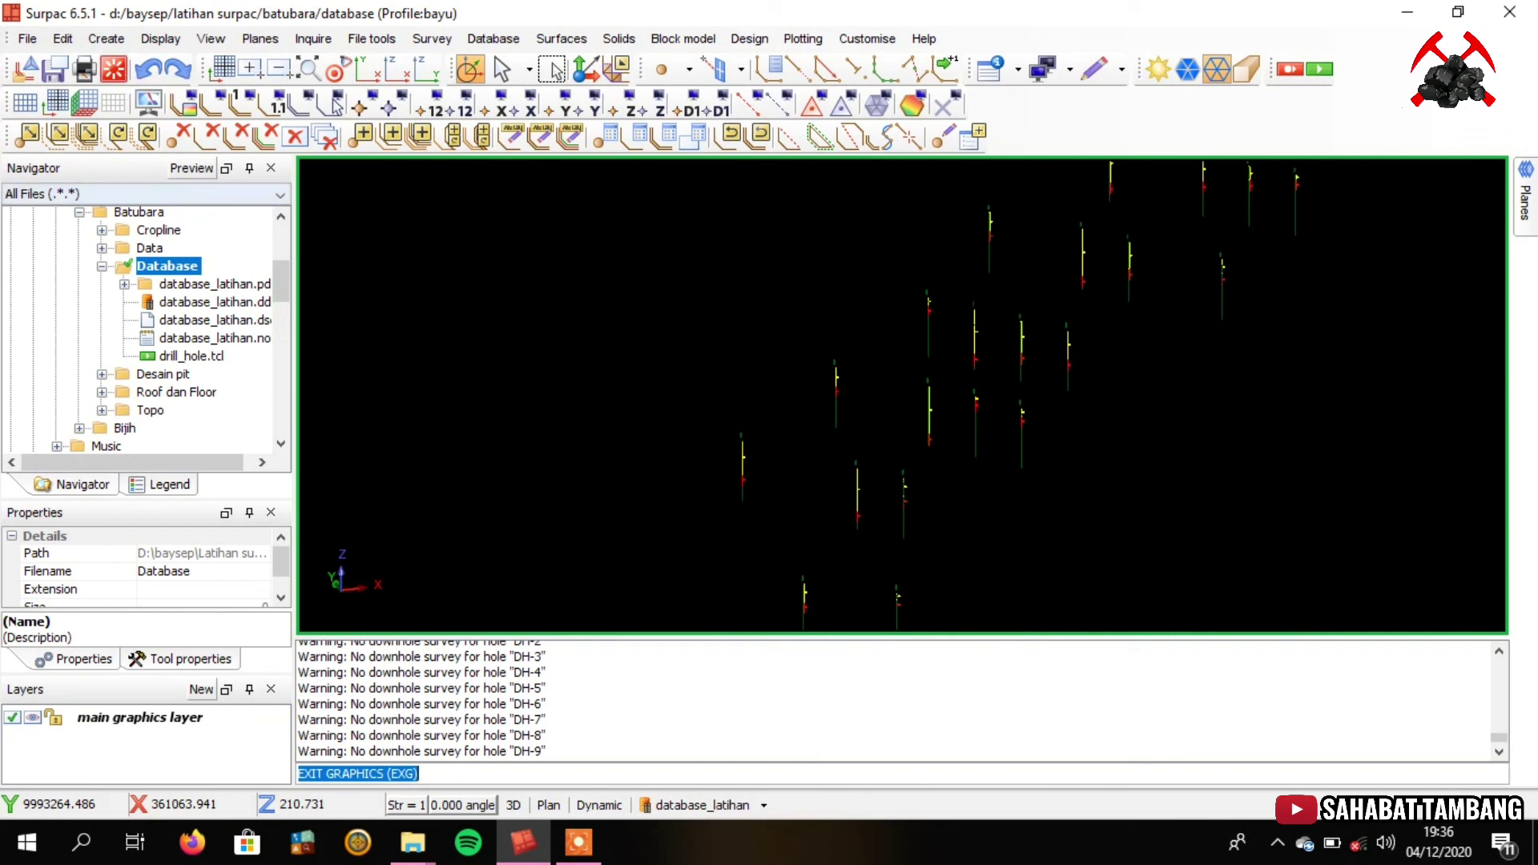
left_click_drag(280, 281, 280, 245)
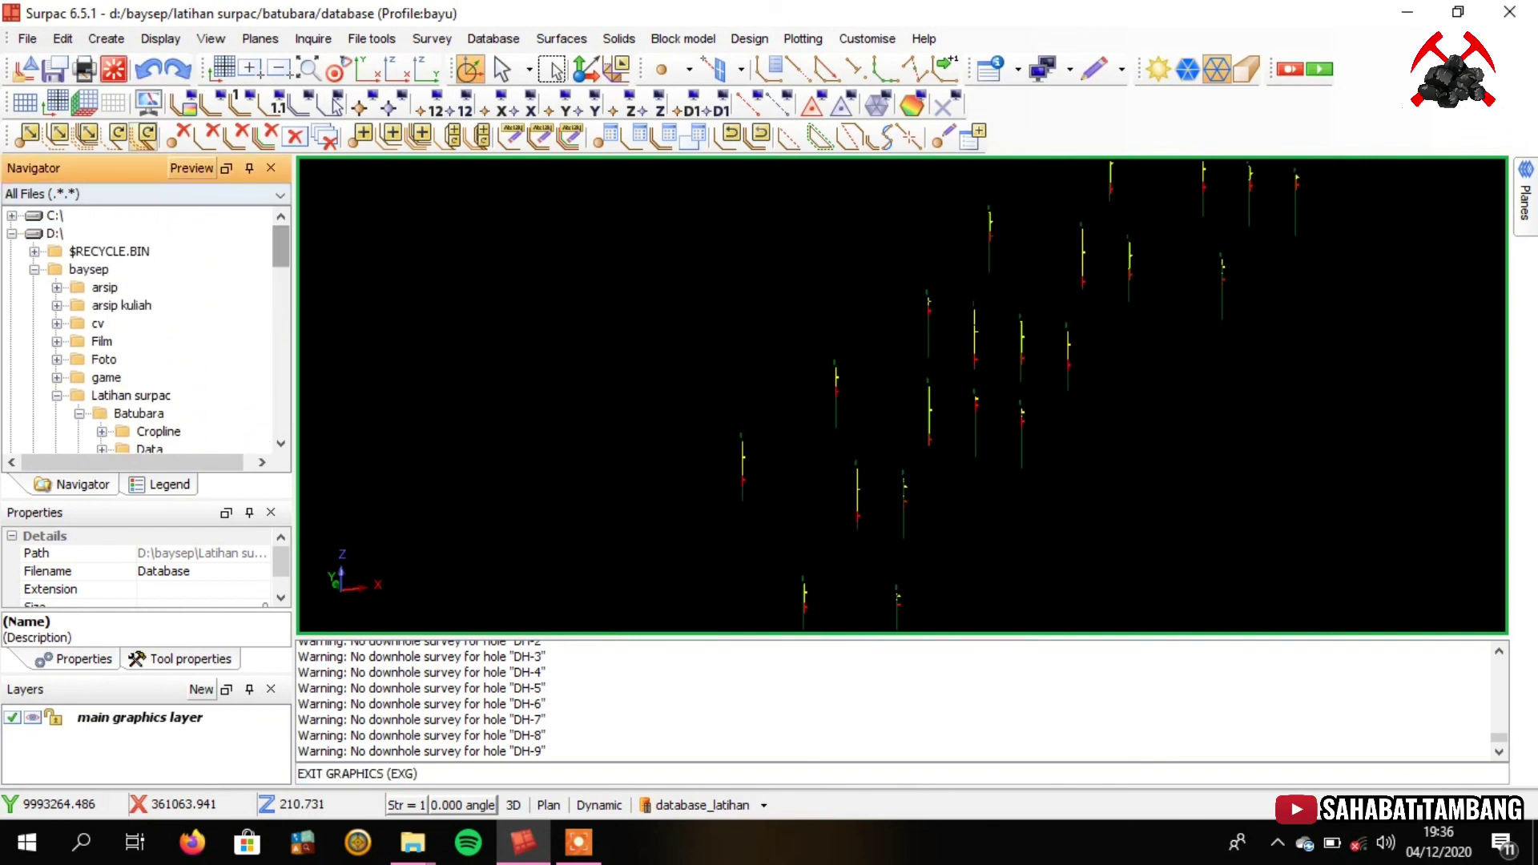
left_click(113, 69)
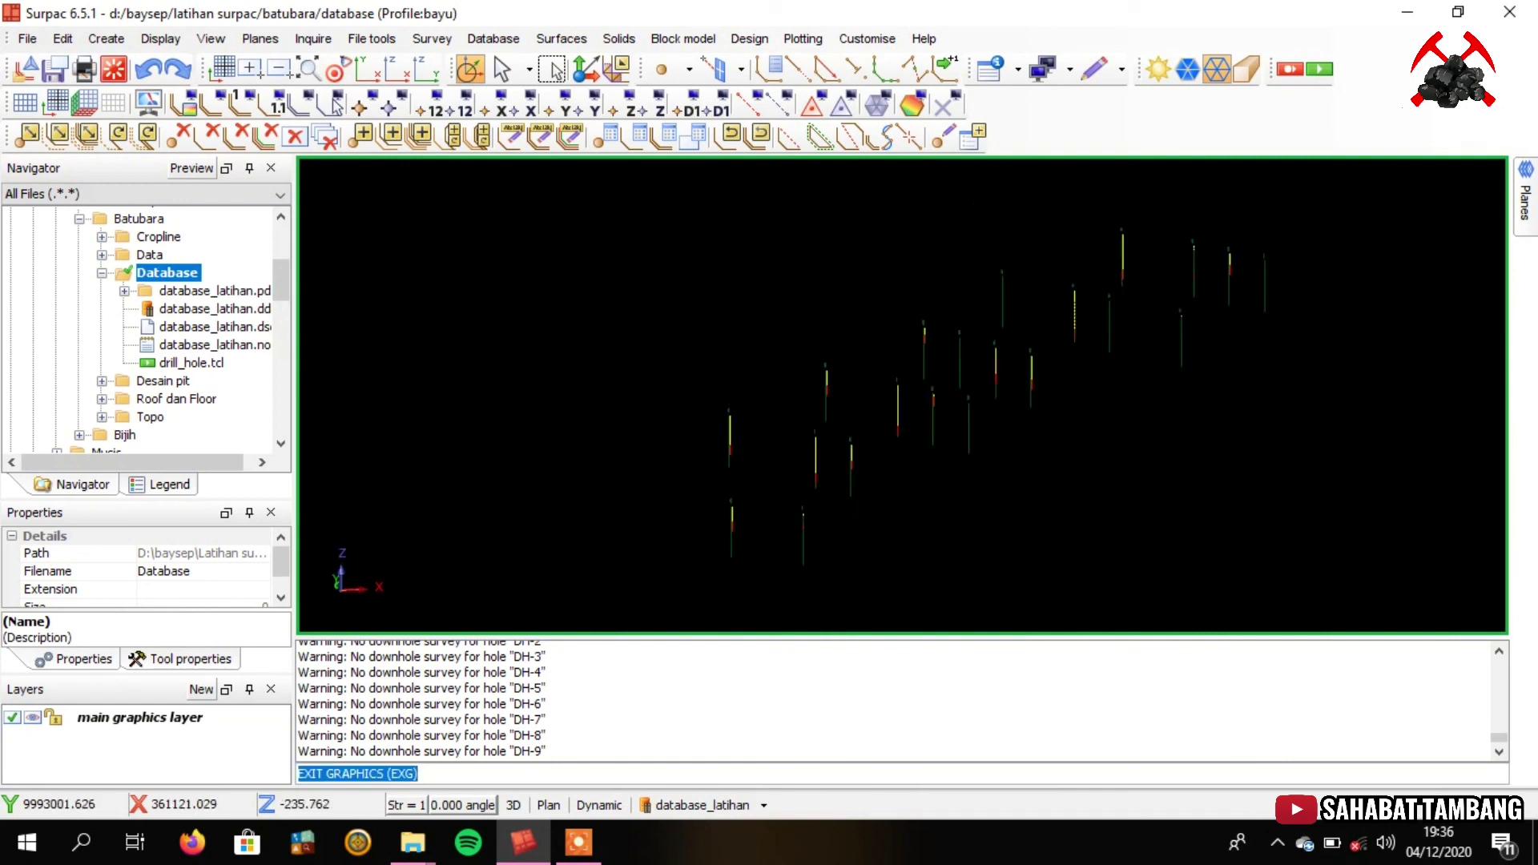
Examine the redrawn drillholes in 3D from several angles, across the whole field and closer up
left_click(701, 805)
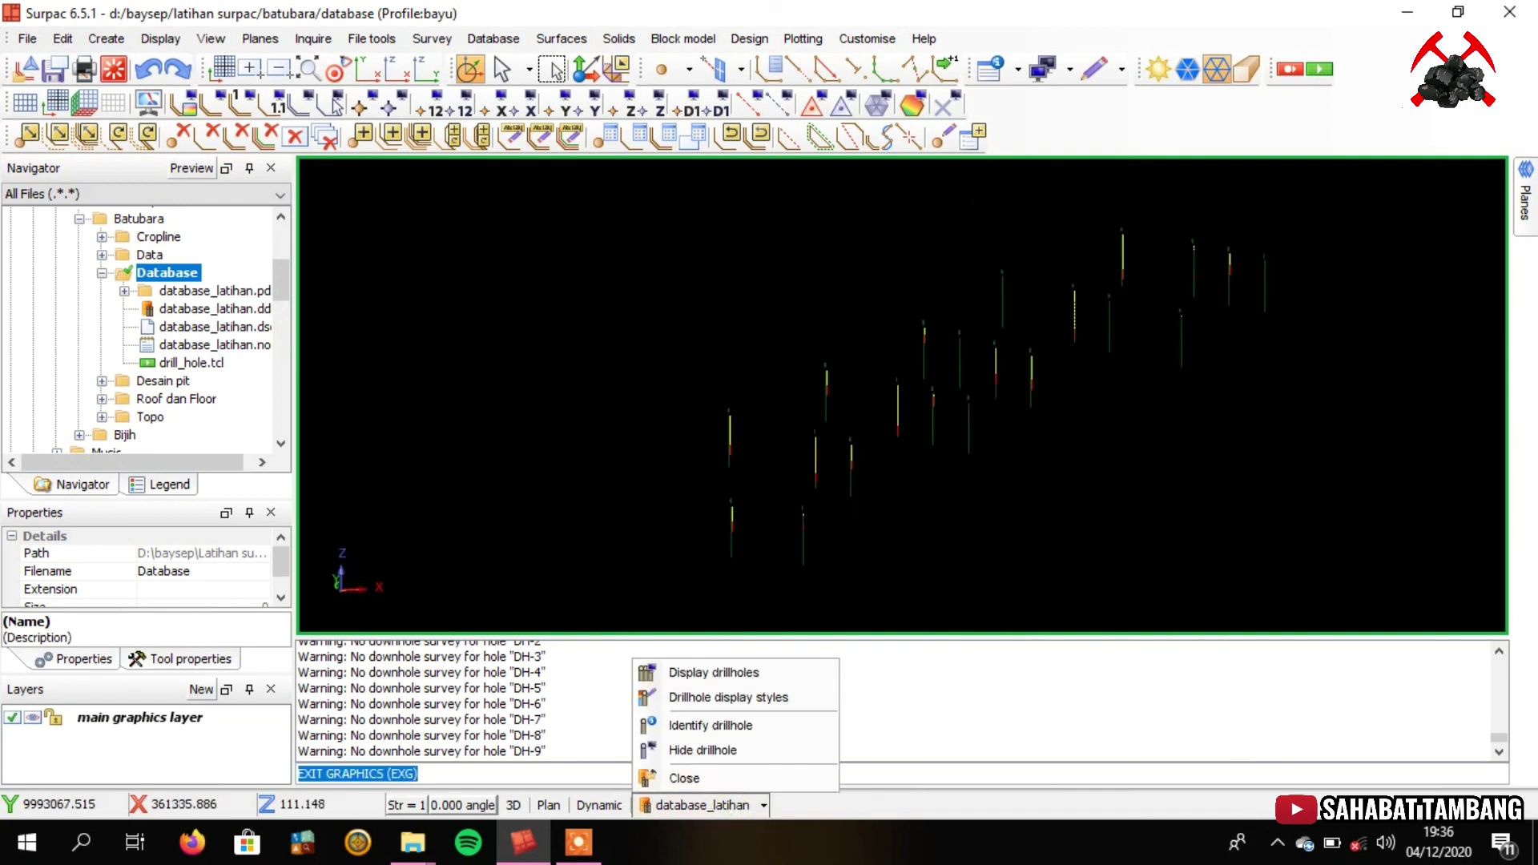
left_click_drag(721, 384, 841, 460)
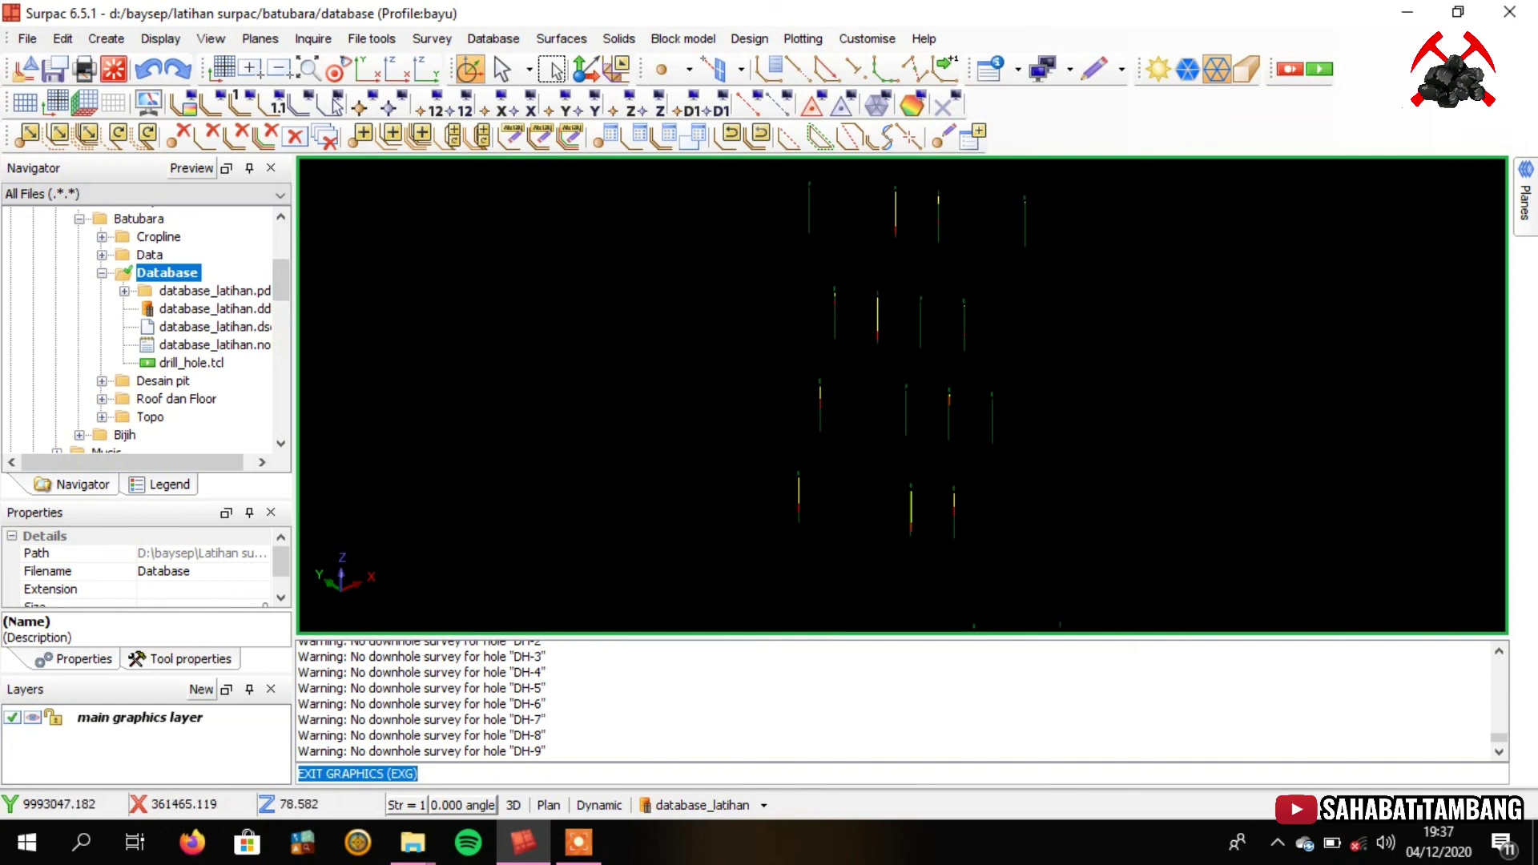
scroll(933, 352, "down", 2)
left_click_drag(937, 352, 853, 343)
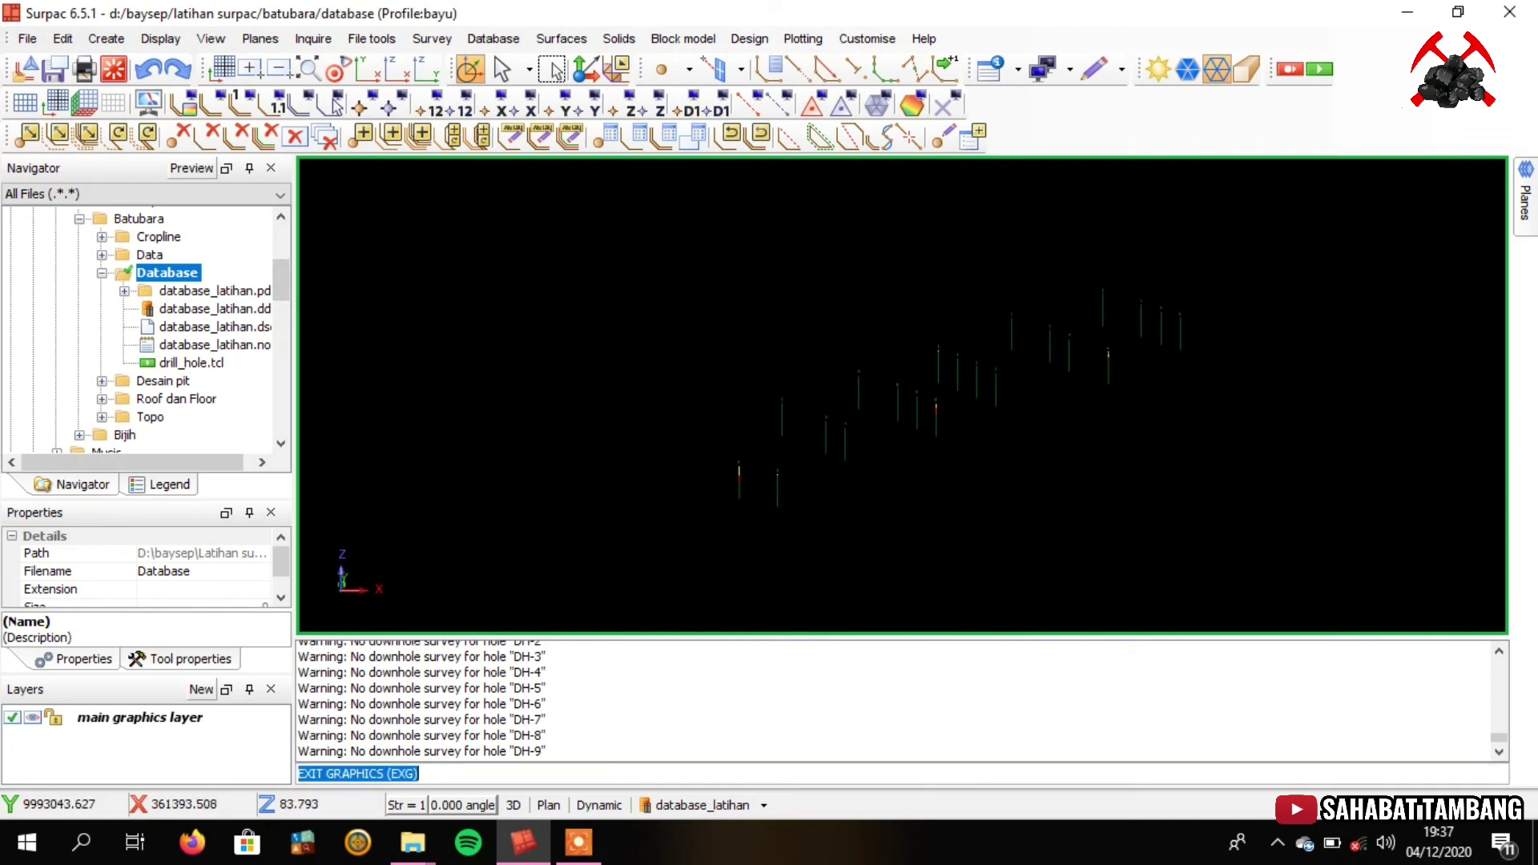
scroll(881, 360, "up", 3)
left_click_drag(881, 449, 861, 463)
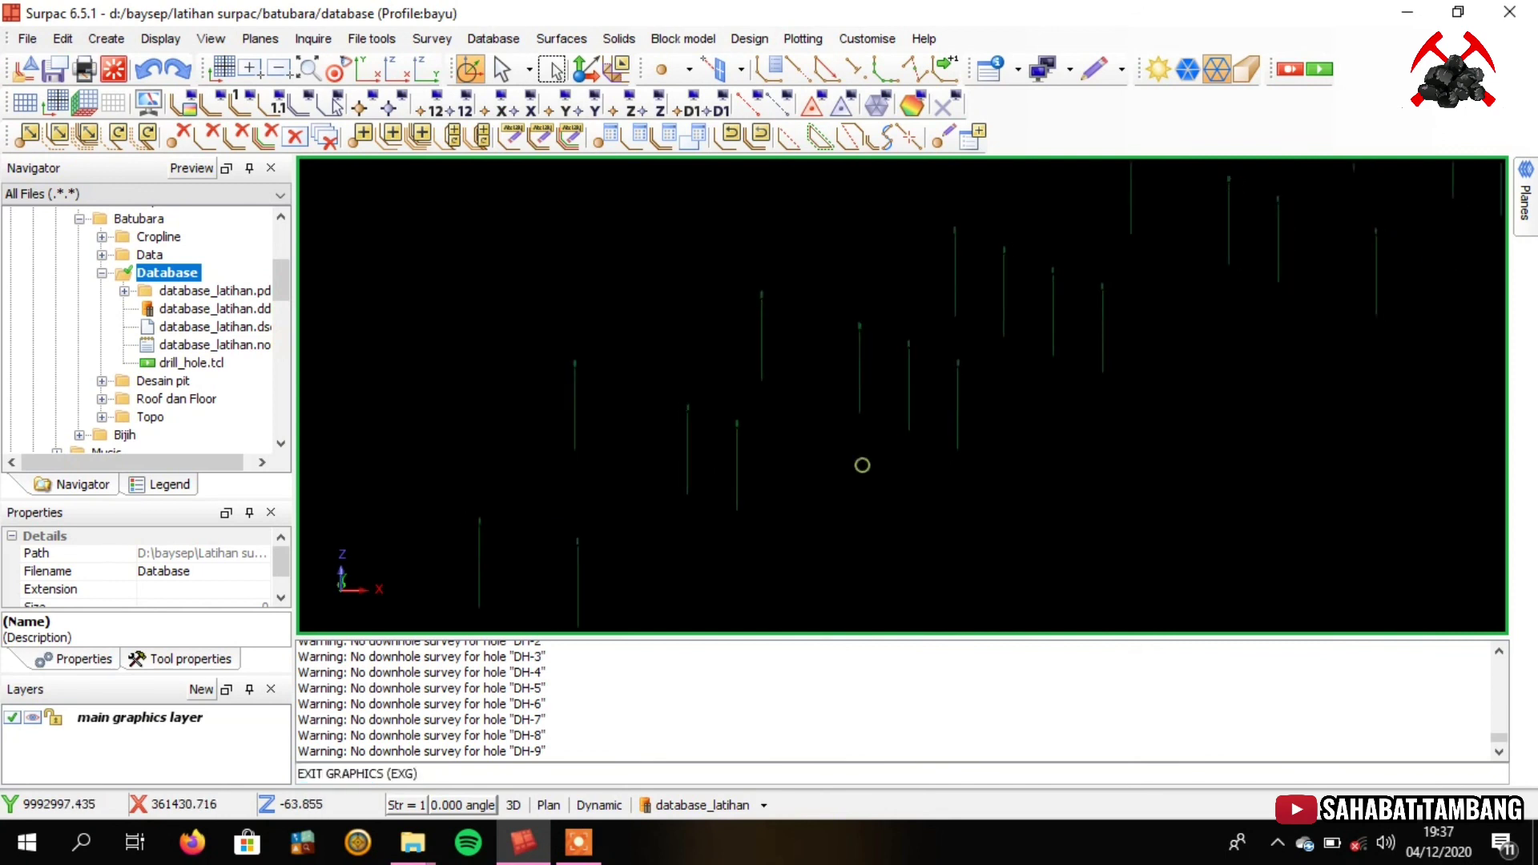